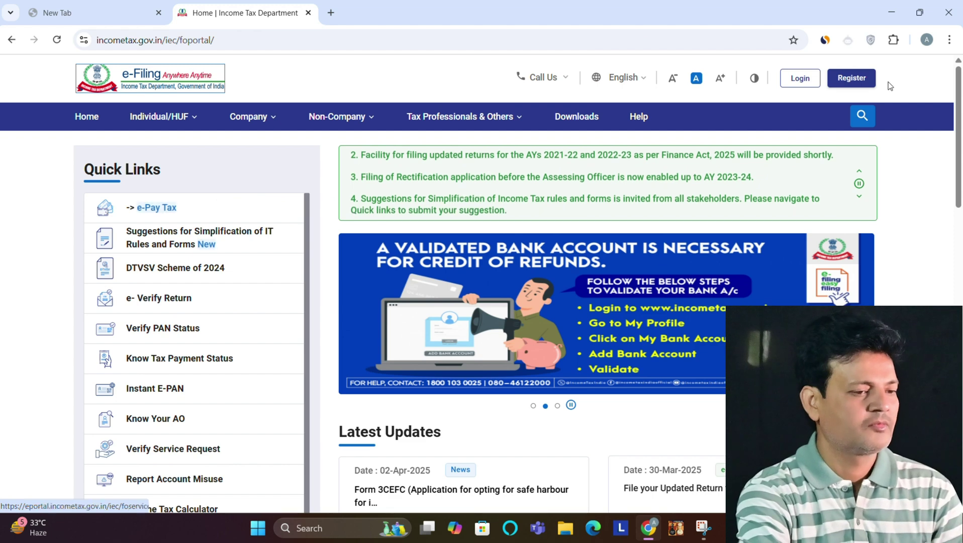
Step: Go from the incometax.gov.in home page to the account login page
mouse_move(959, 123)
left_mouse_down()
mouse_move(959, 152)
mouse_move(959, 122)
left_mouse_up()
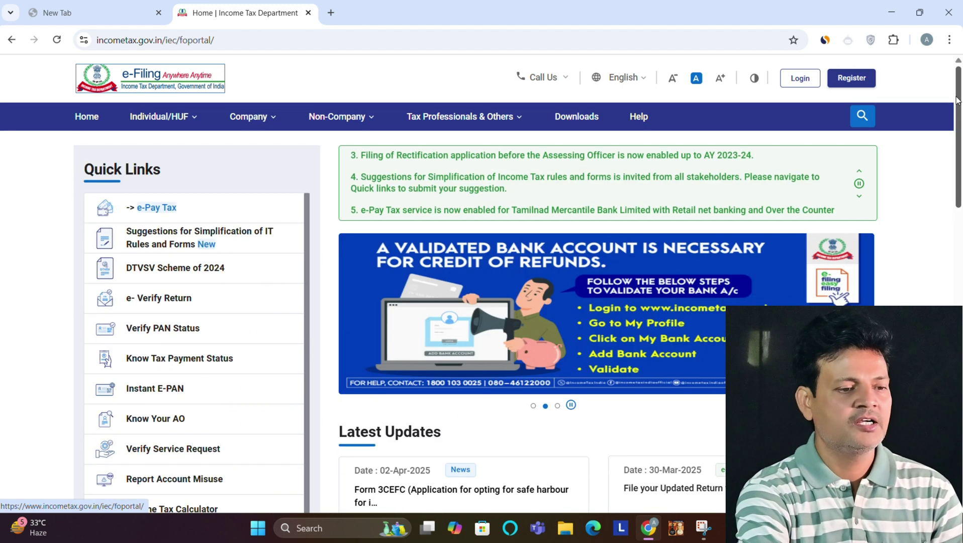
left_click(796, 80)
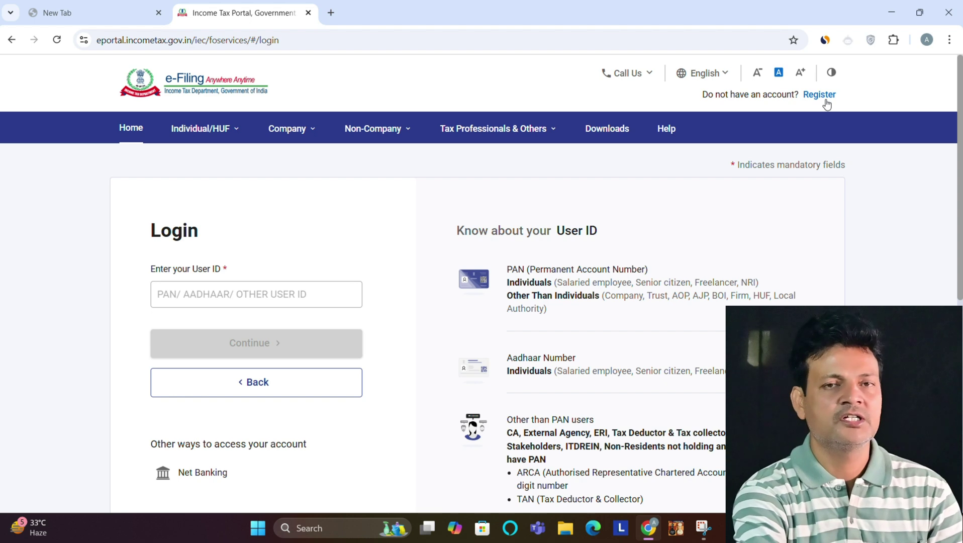
Step: Enter the User ID and continue to the password step
scroll(960, 161, "down", 1)
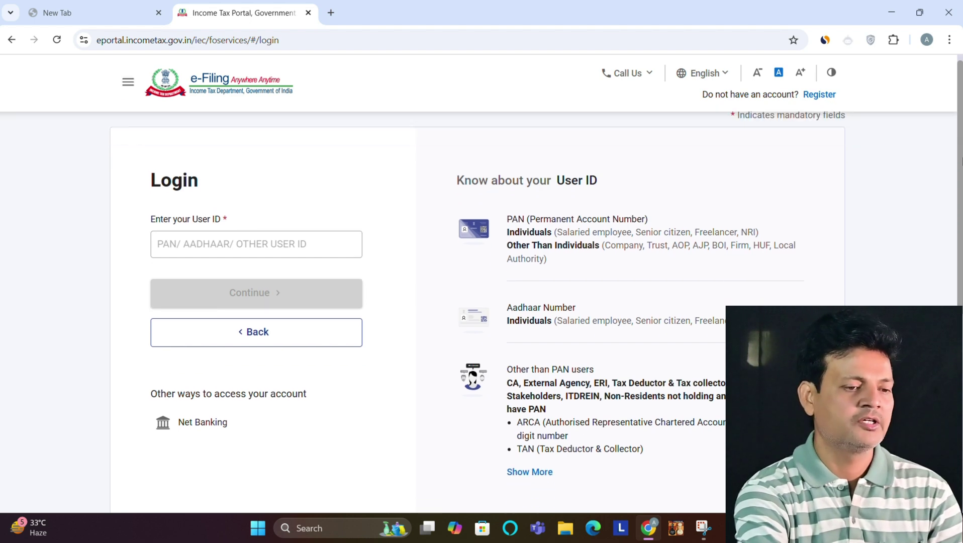
scroll(959, 161, "up", 1)
left_click(232, 286)
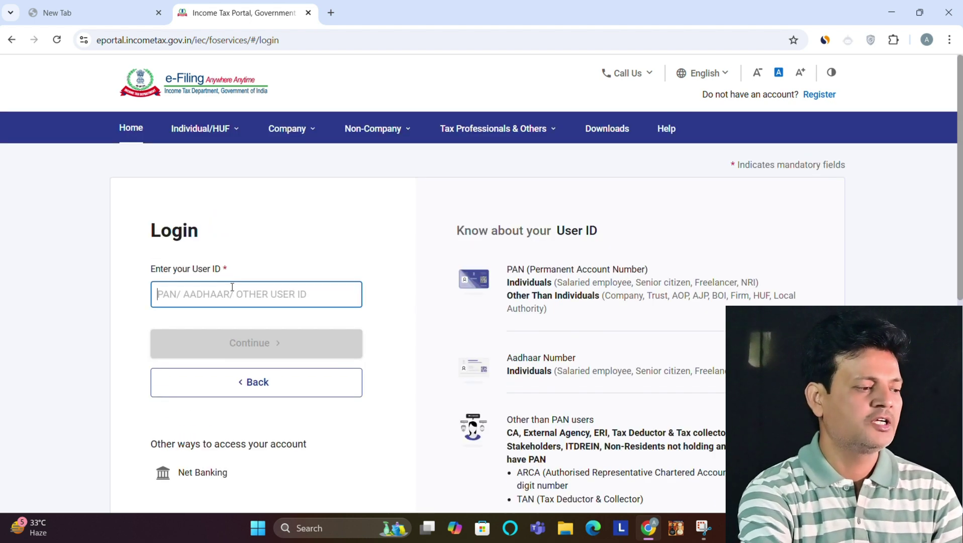
left_click(226, 345)
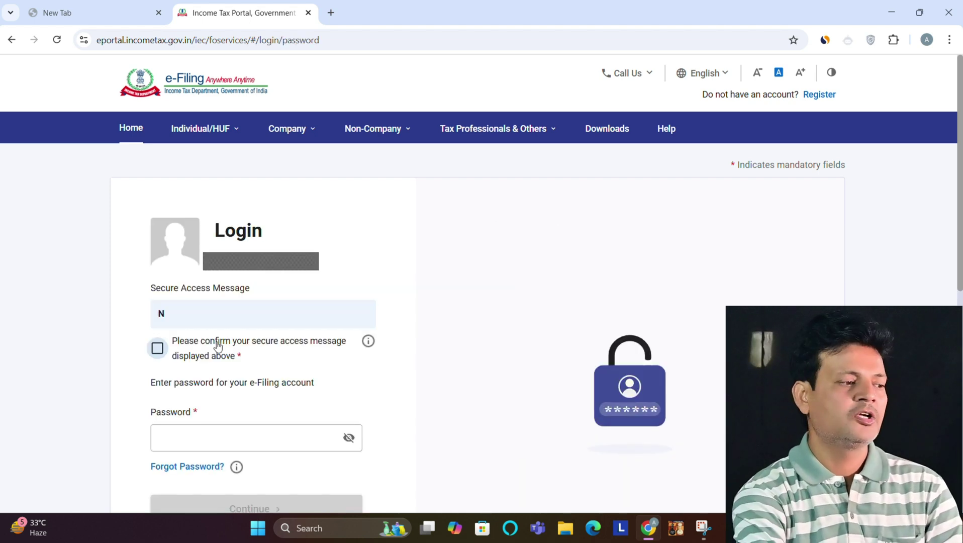
Step: Confirm the secure access message, enter the account password and log in
left_click(157, 348)
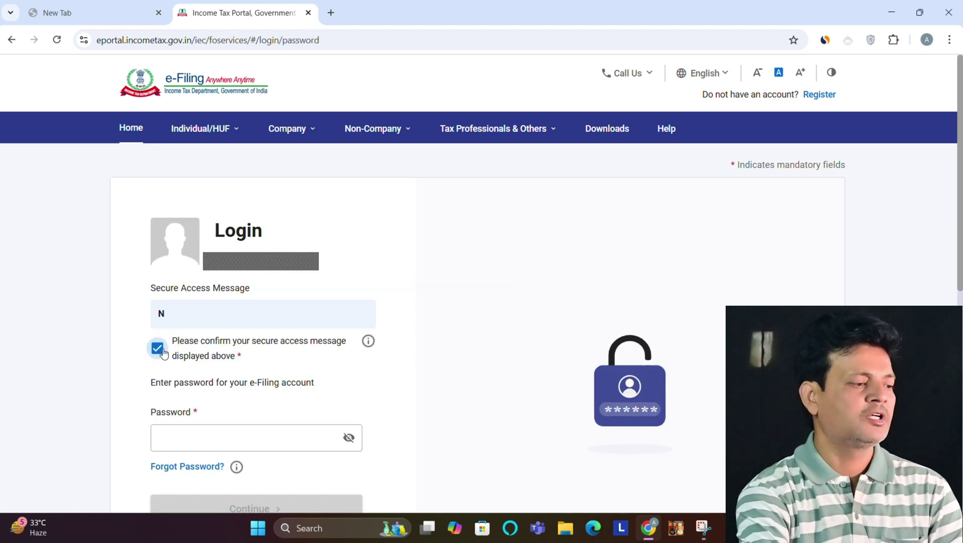
left_click(223, 446)
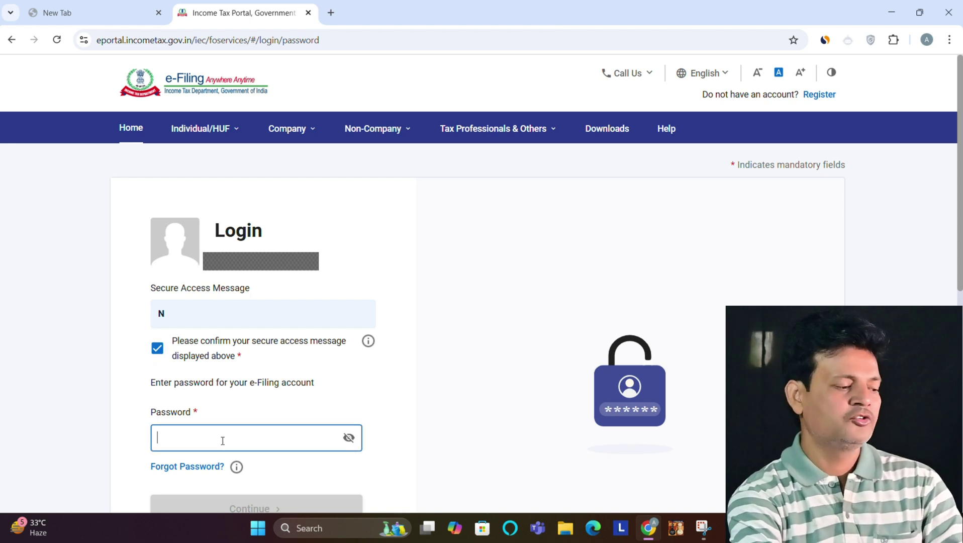
type("••••••")
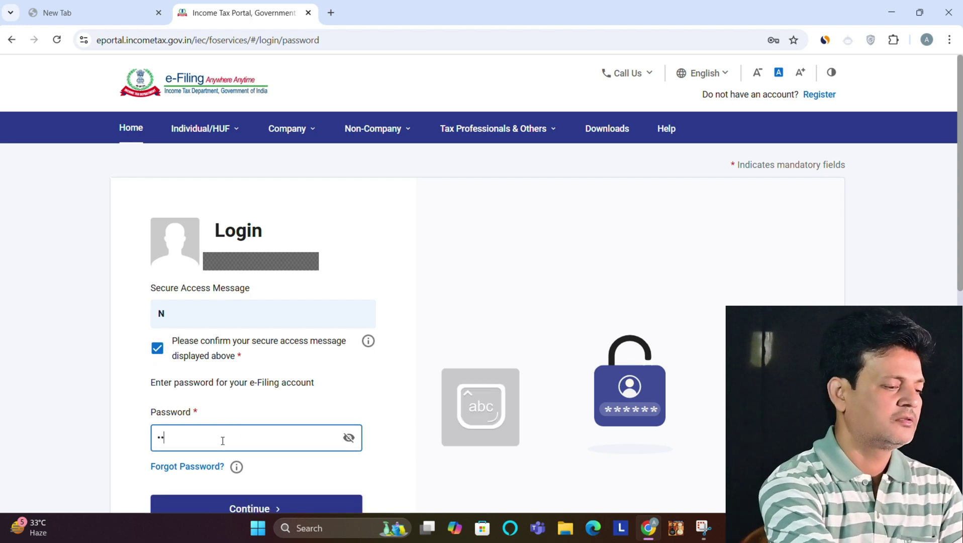
type("•")
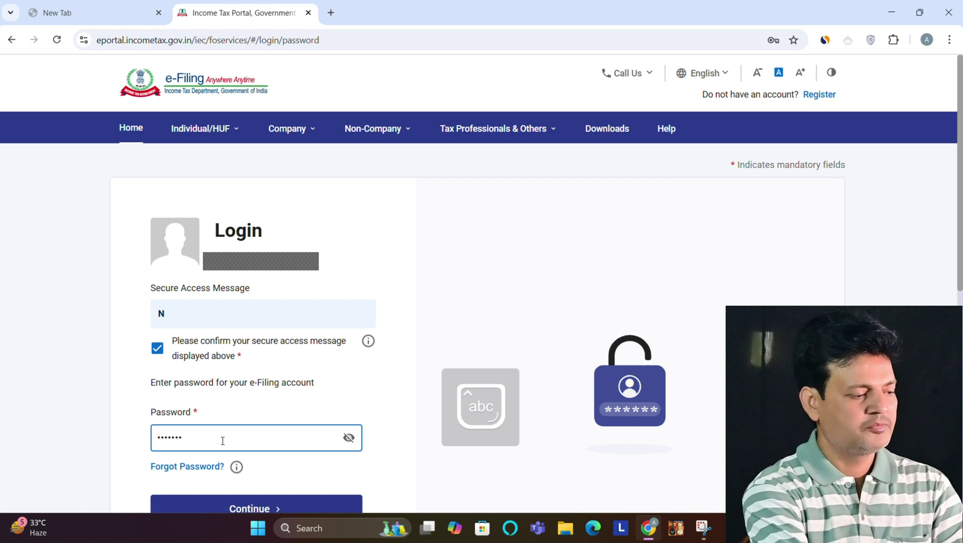
type("•••")
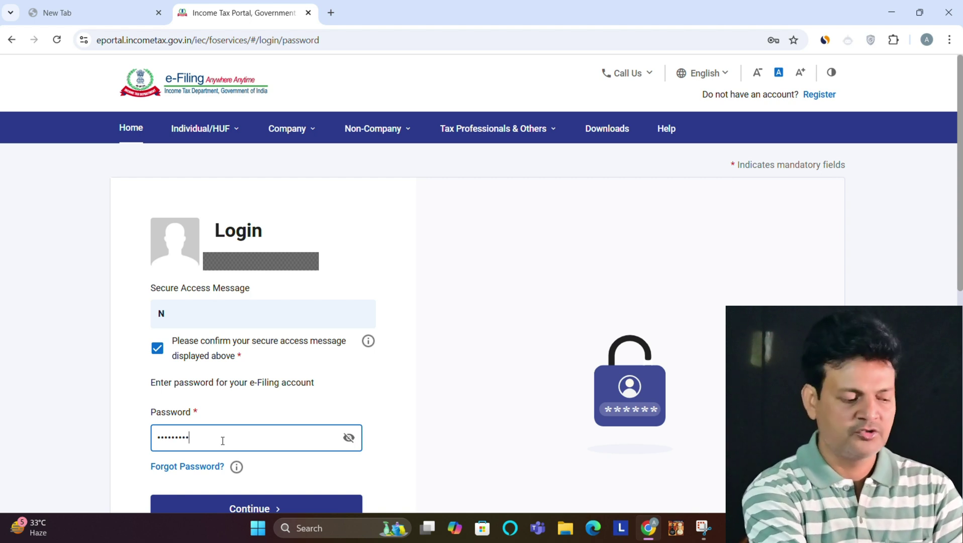
type("•")
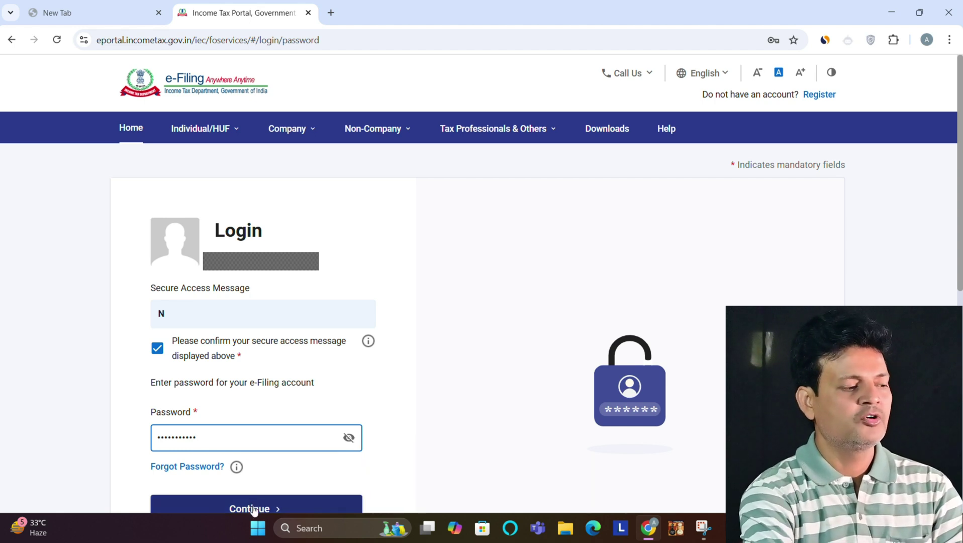
left_click(254, 508)
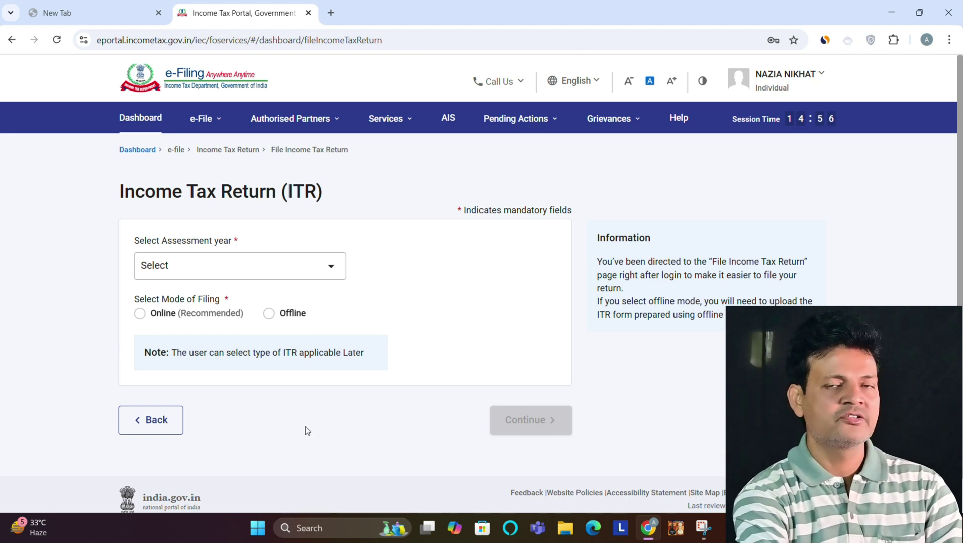
Step: Open File Income Tax Return from the e-File menu and choose assessment year 2024-25
left_click(274, 265)
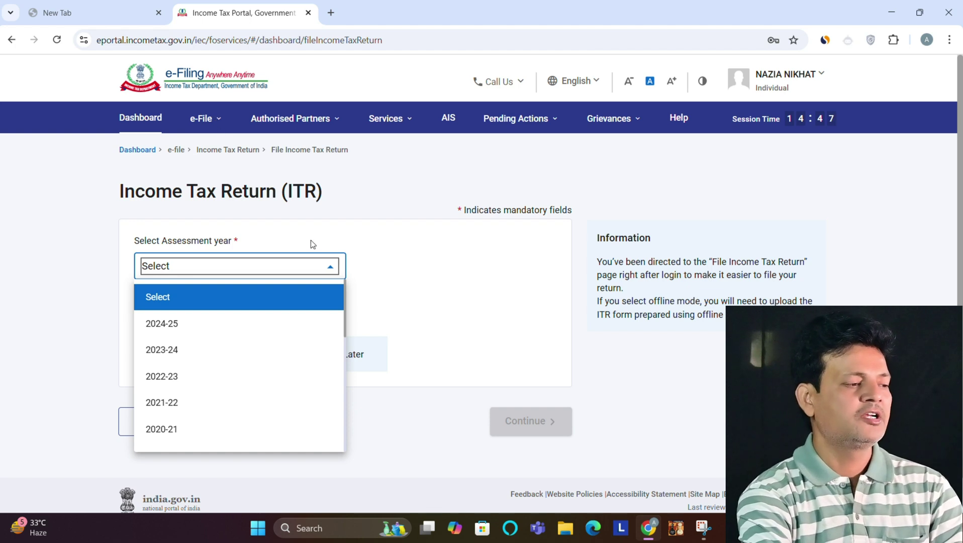
left_click(216, 118)
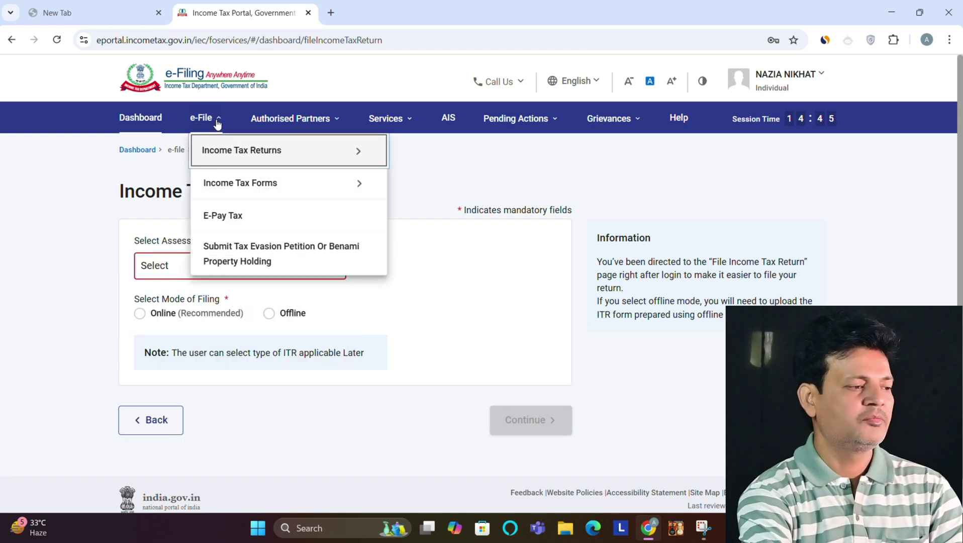
mouse_move(230, 154)
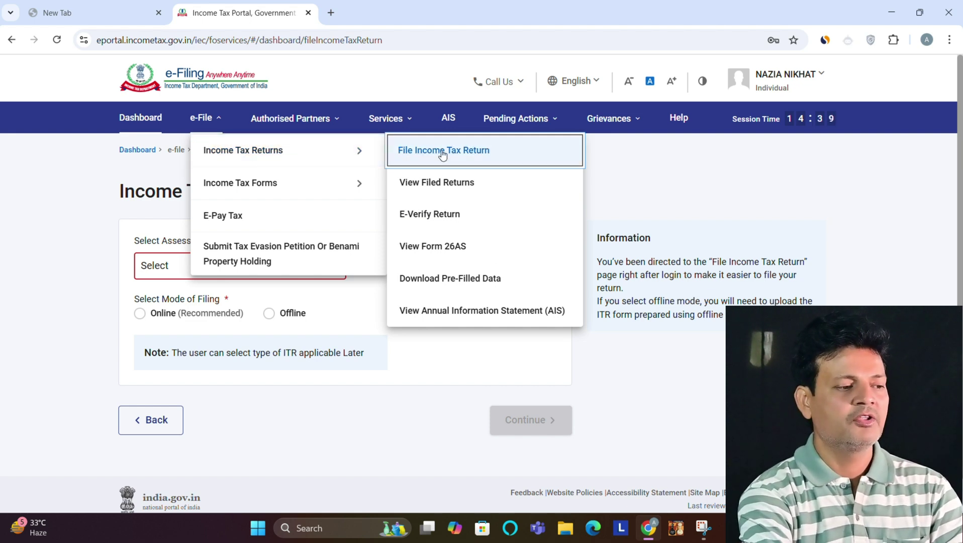
left_click(442, 152)
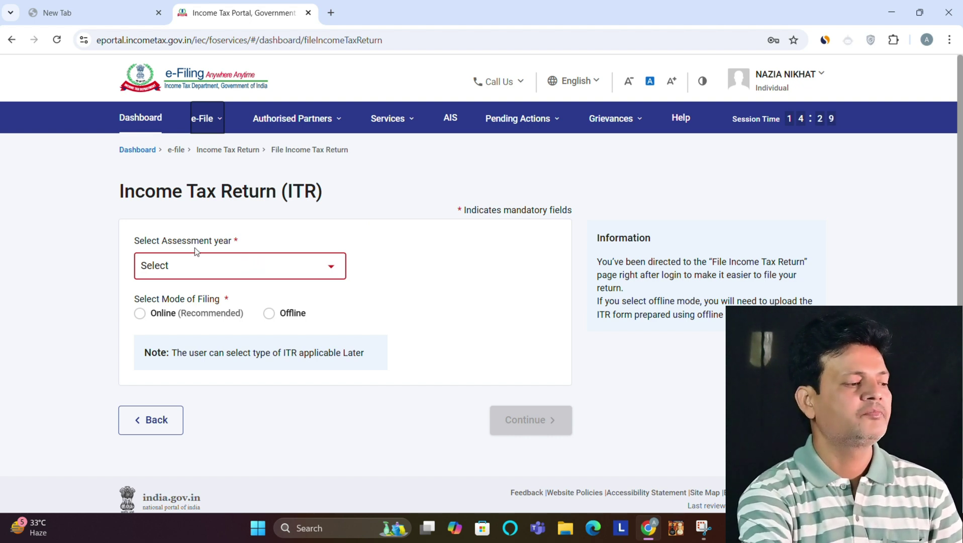
left_click(266, 265)
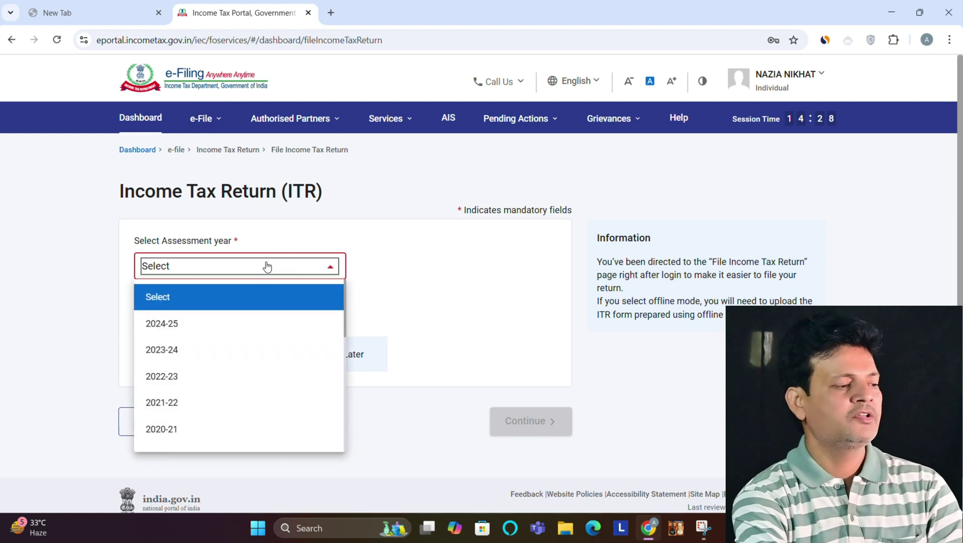
left_click(166, 324)
left_click(194, 328)
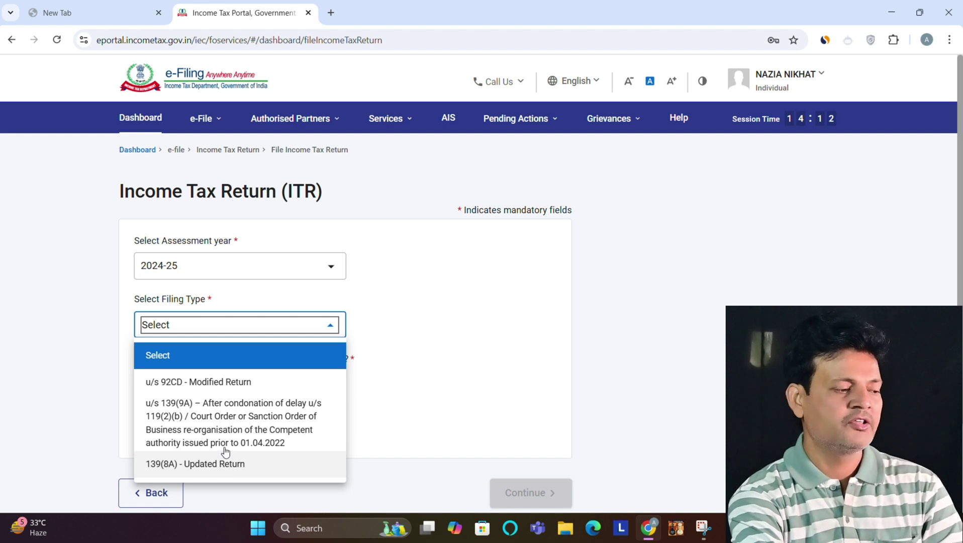
Step: Switch the assessment year to 2023-24, then back to 2024-25
left_click(295, 268)
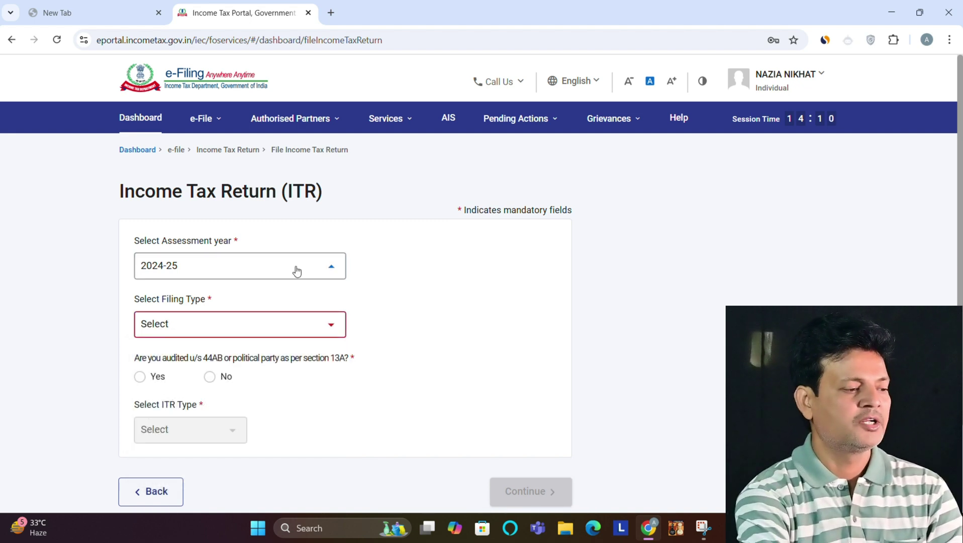
left_click(296, 270)
left_click(161, 348)
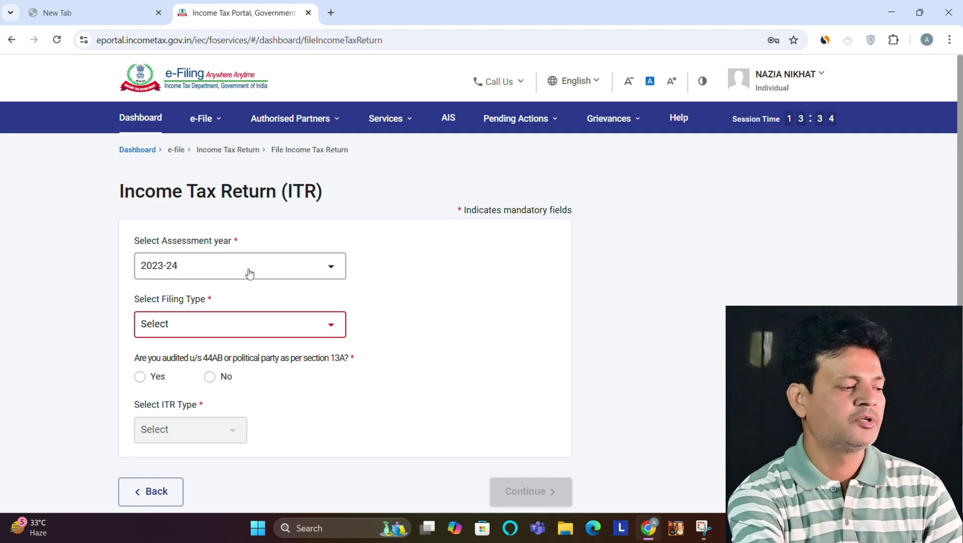
left_click(249, 272)
left_click(186, 325)
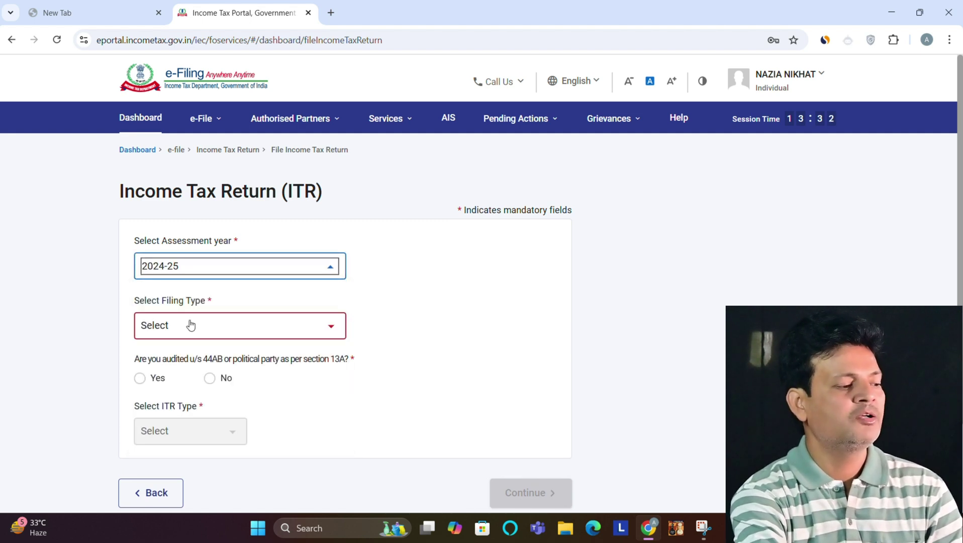
Step: Choose filing type 139(8A) Updated Return, answer No to audit, select ITR-4 and continue
left_click(210, 328)
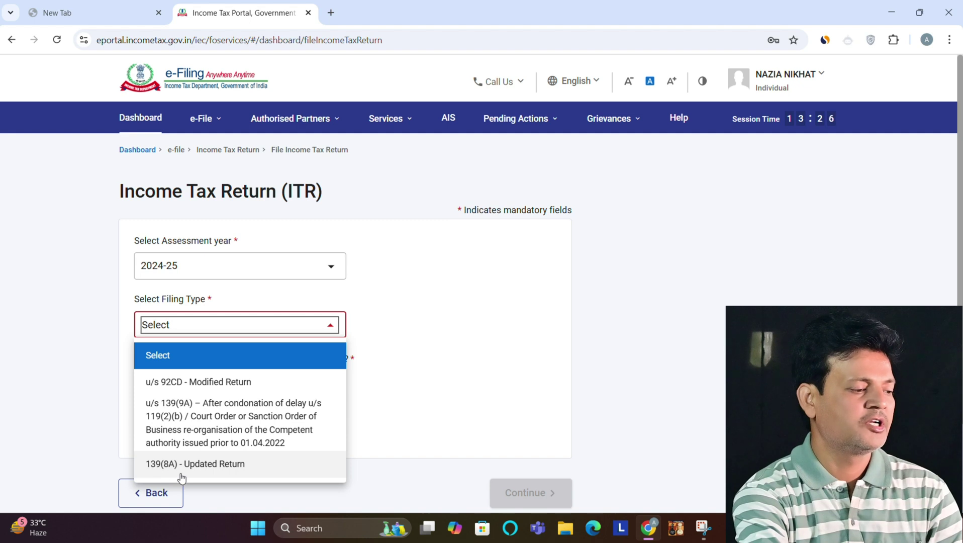
left_click(204, 465)
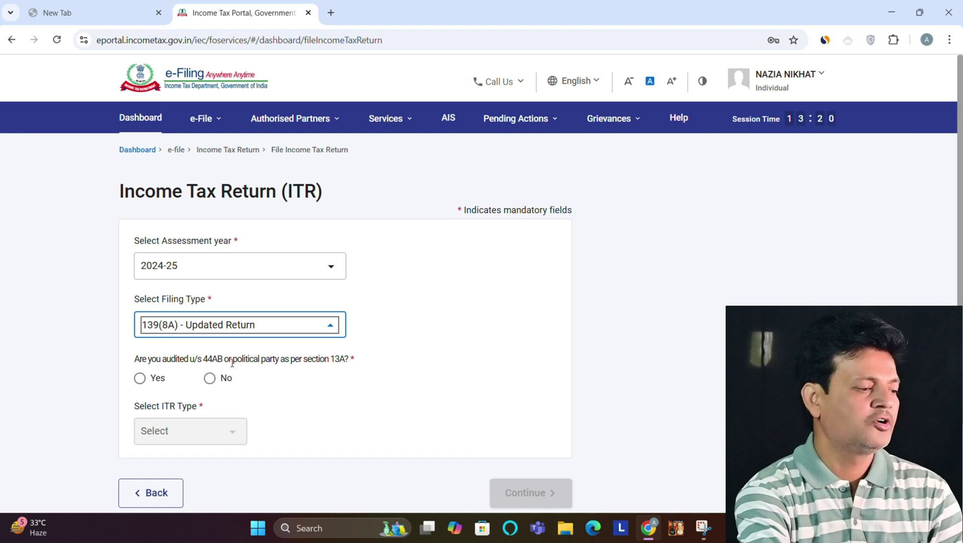
left_click(210, 378)
left_click(233, 435)
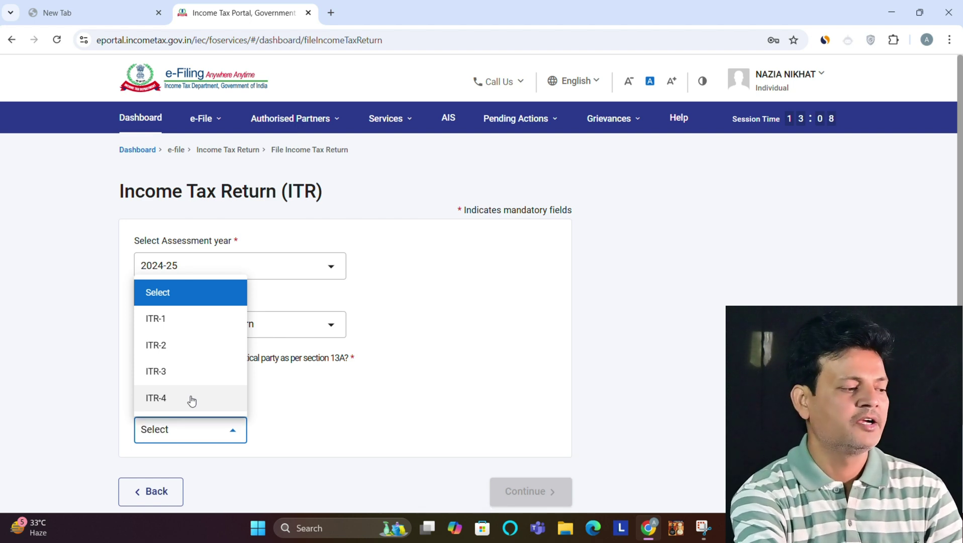
left_click(192, 399)
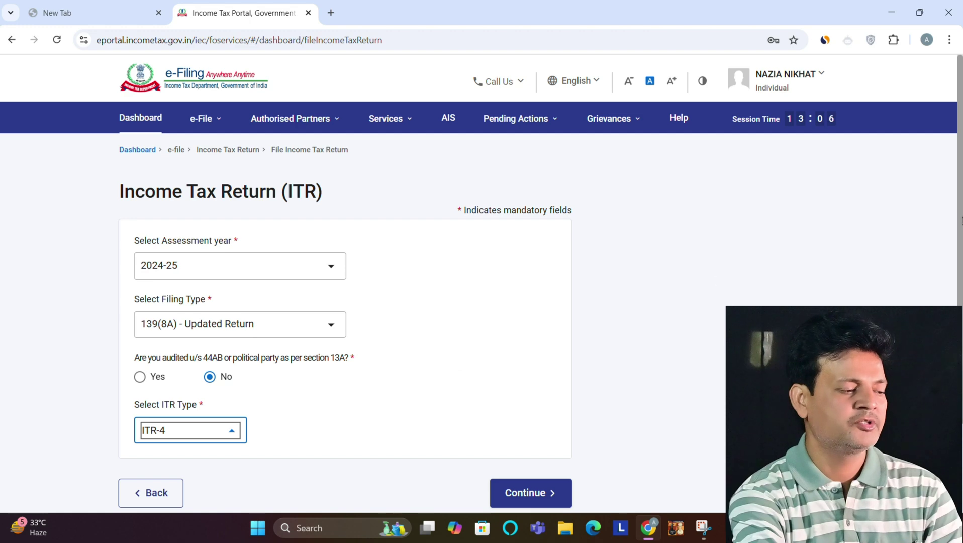
scroll(561, 420, "down", 3)
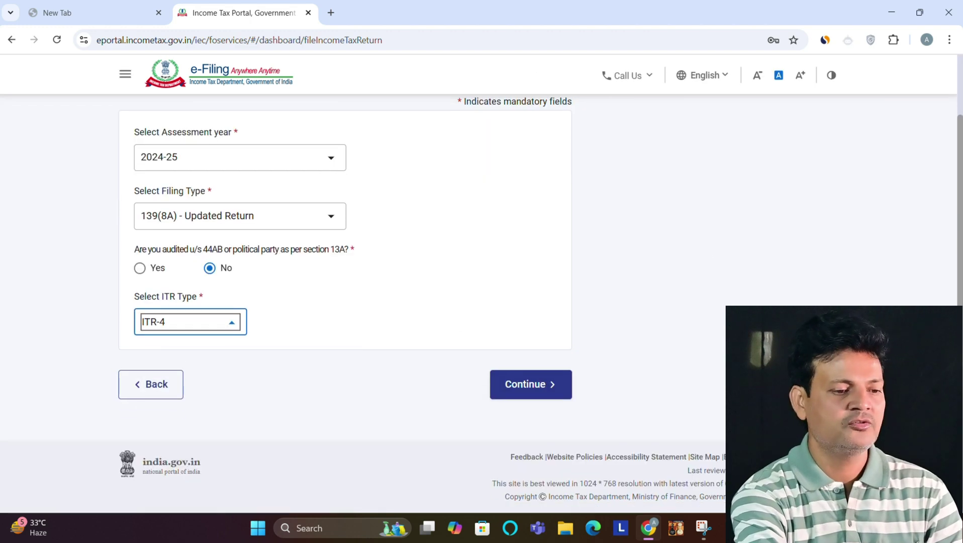
left_click(520, 394)
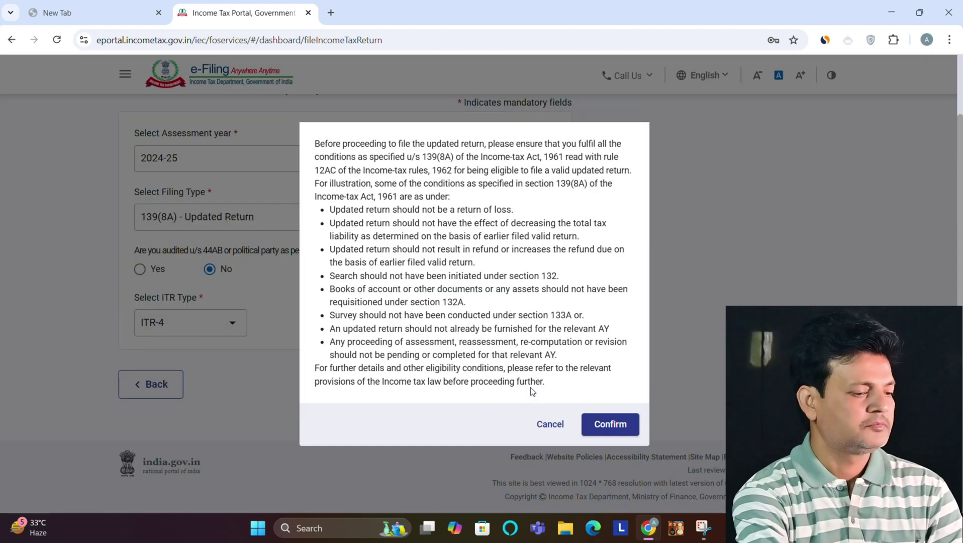
Step: Confirm the updated-return eligibility conditions to reach the JSON upload page
left_click(619, 426)
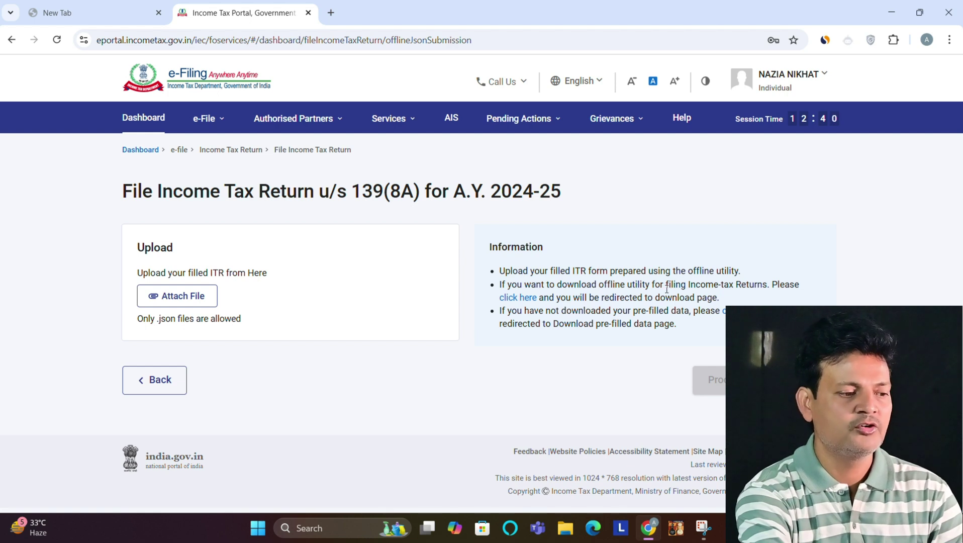
Step: Download the Excel-based ITR-4 utility ITR4_AY_24-25_V1.7.zip for AY 2024-25 from the Downloads page
left_click(514, 297)
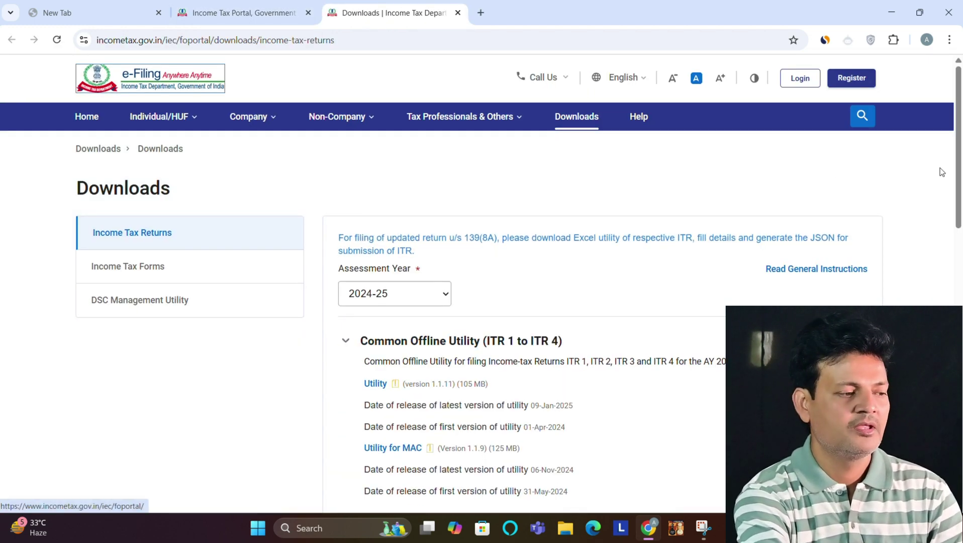
scroll(960, 152, "down", 3)
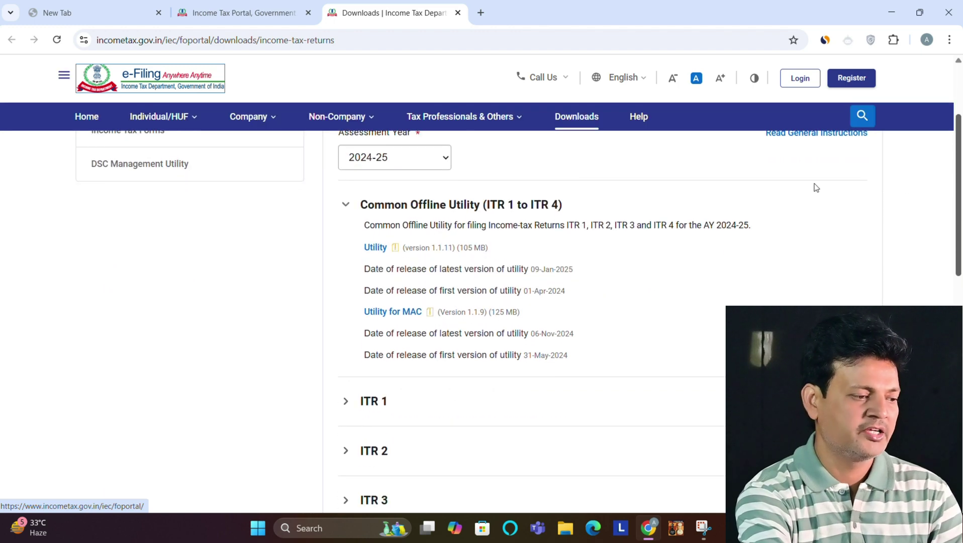
left_click(350, 162)
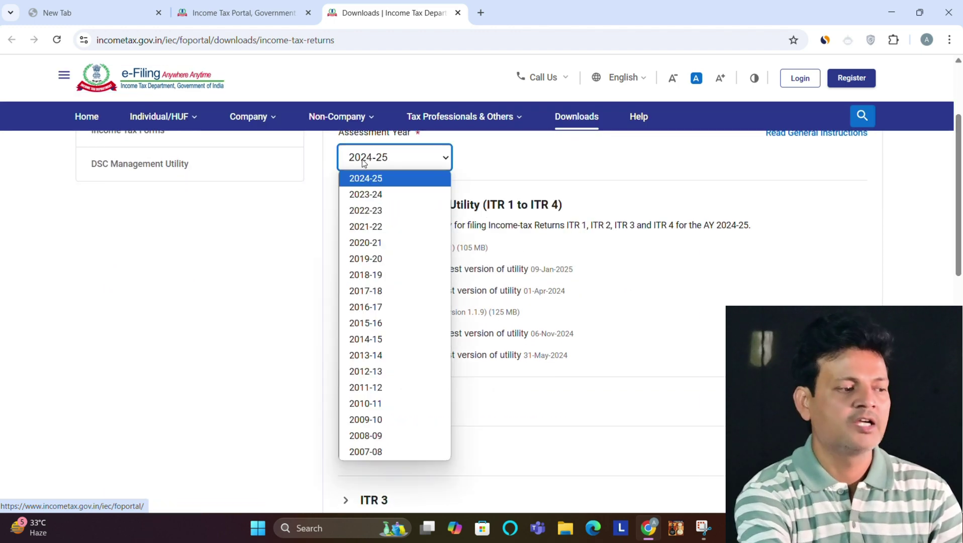
left_click(367, 179)
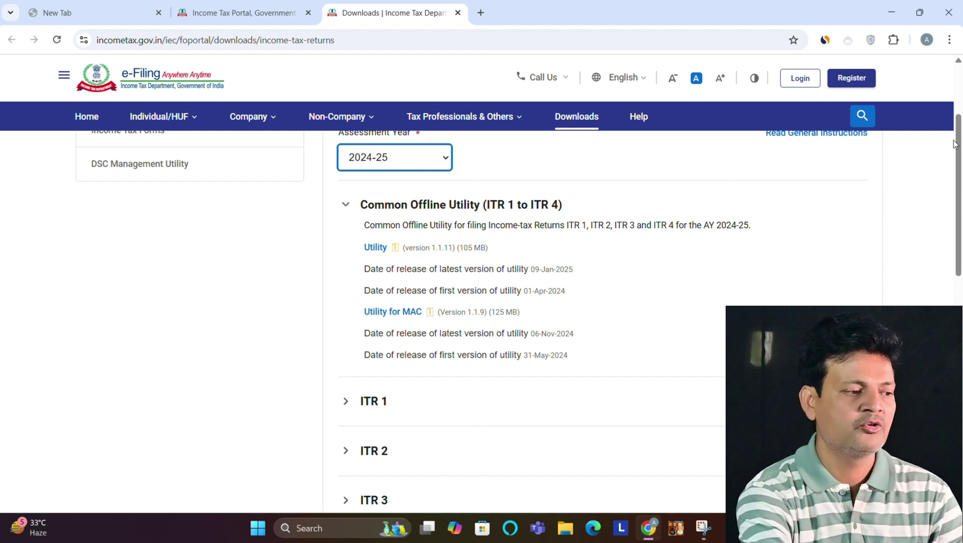
left_click_drag(958, 146, 959, 239)
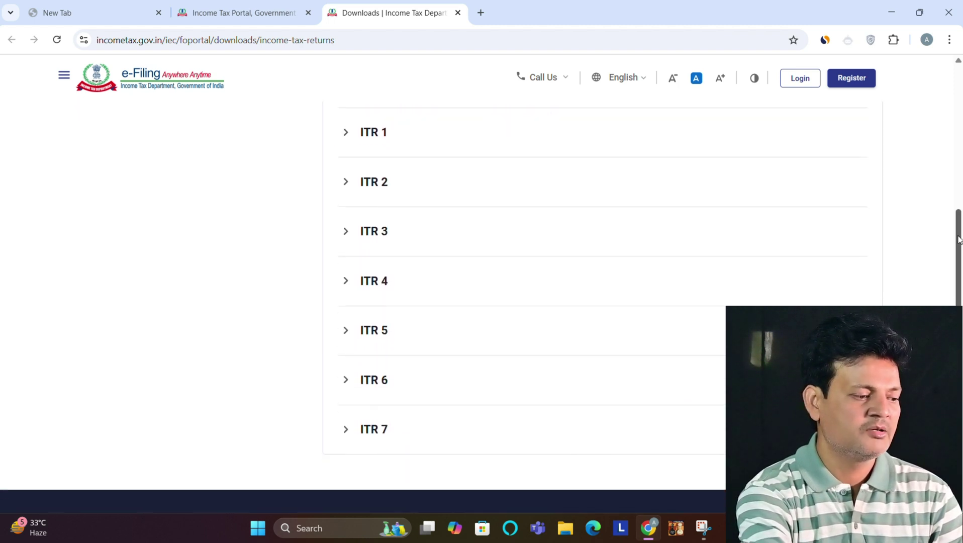
left_click(345, 283)
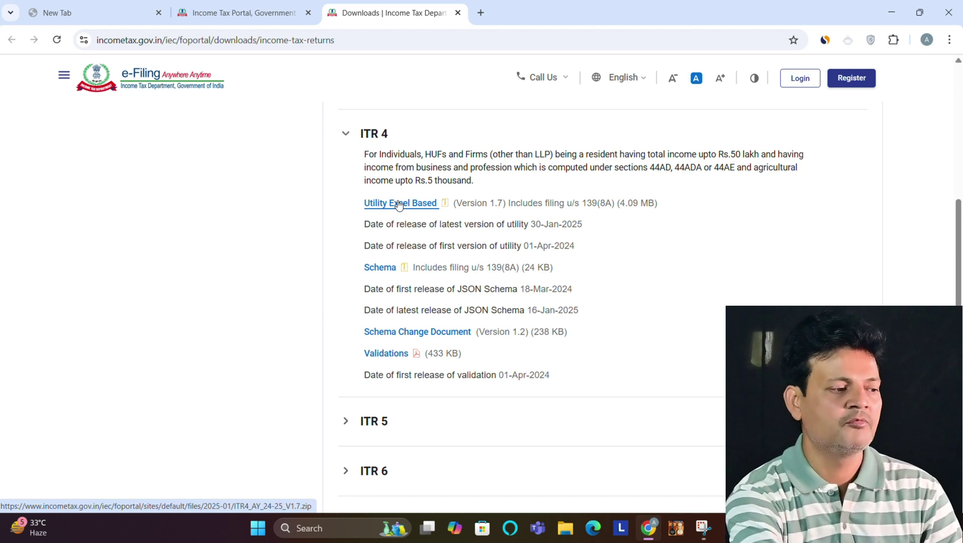
left_click(399, 203)
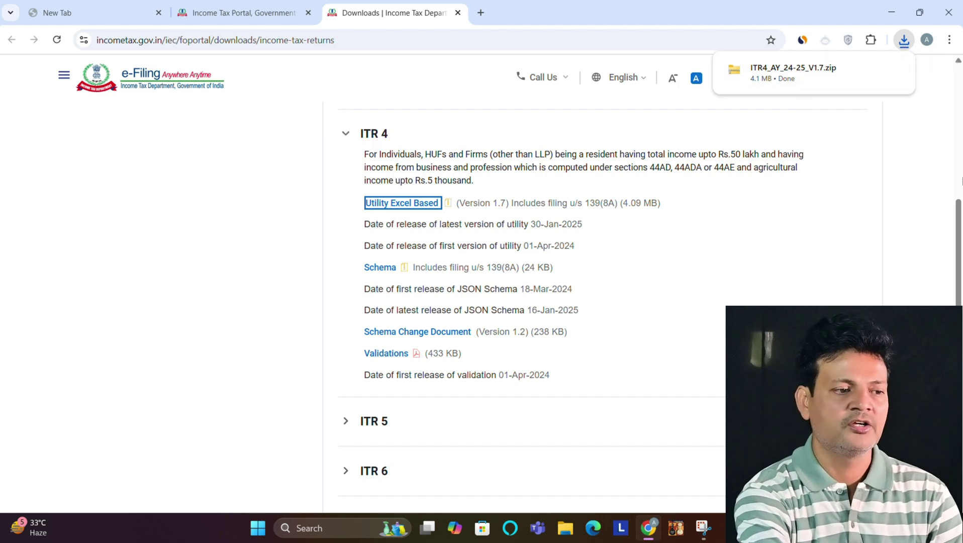
left_click_drag(961, 213, 959, 89)
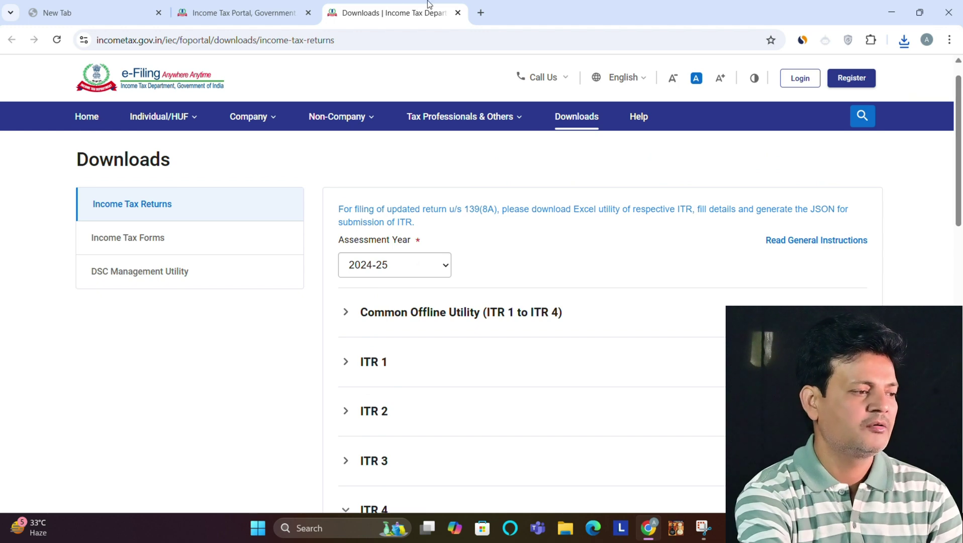
Step: Download the AY 2024-25 pre-filled data JSON and show it in the Downloads folder
left_click(223, 16)
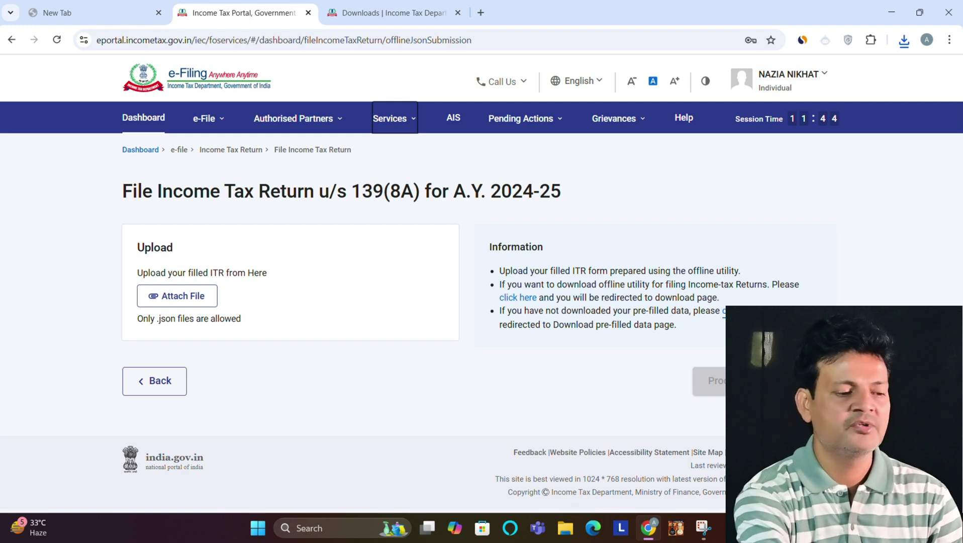
left_click(740, 311)
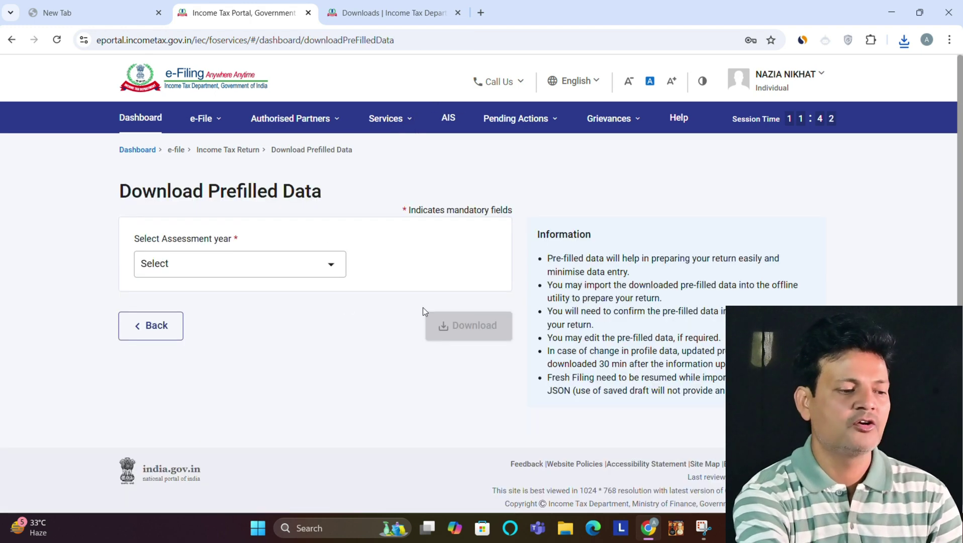
left_click(326, 272)
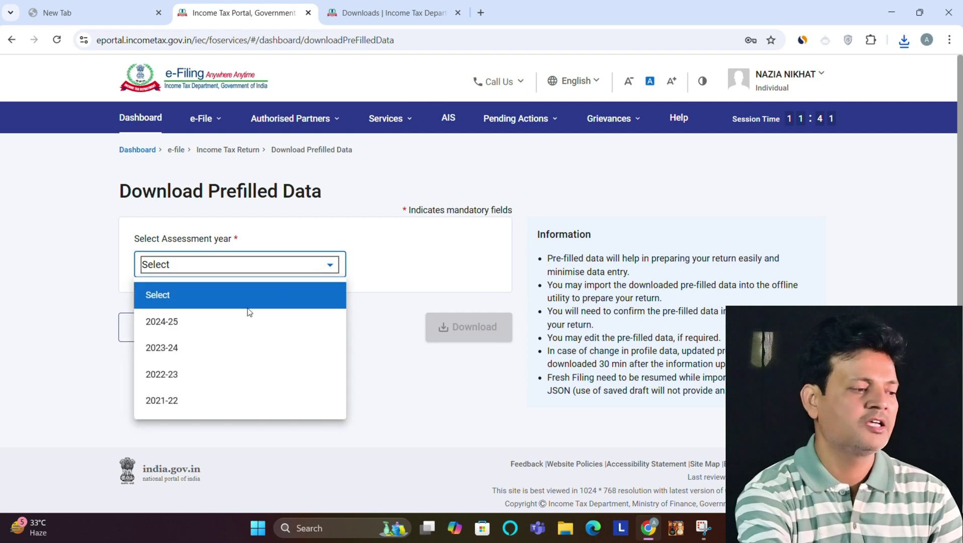
left_click(217, 322)
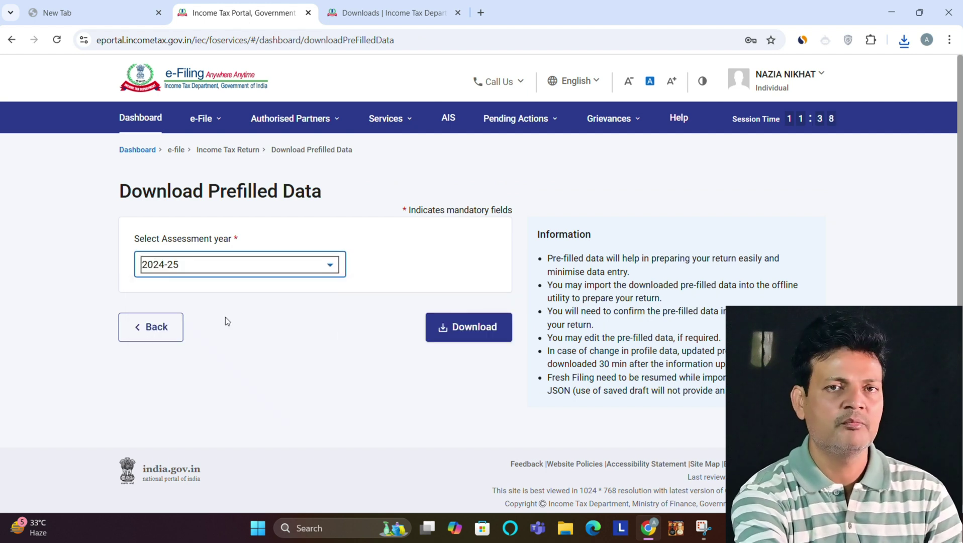
left_click(441, 334)
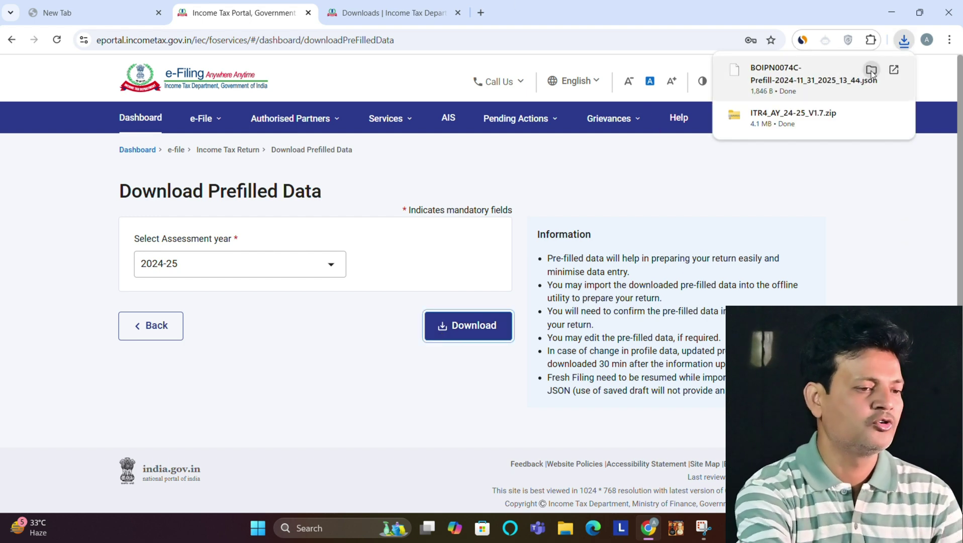
left_click(871, 71)
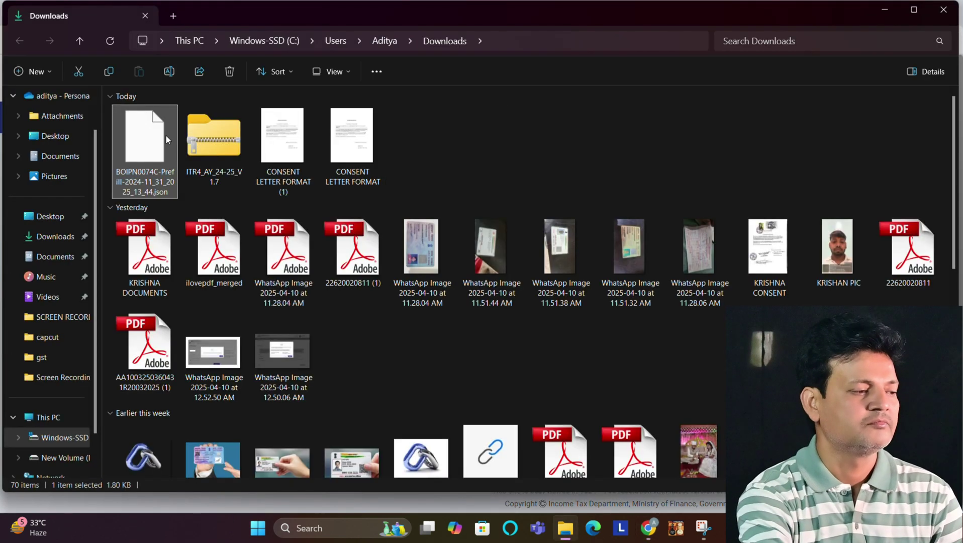
Step: Extract the ITR4 zip with WinRAR into its own folder and open that folder
left_click(216, 148)
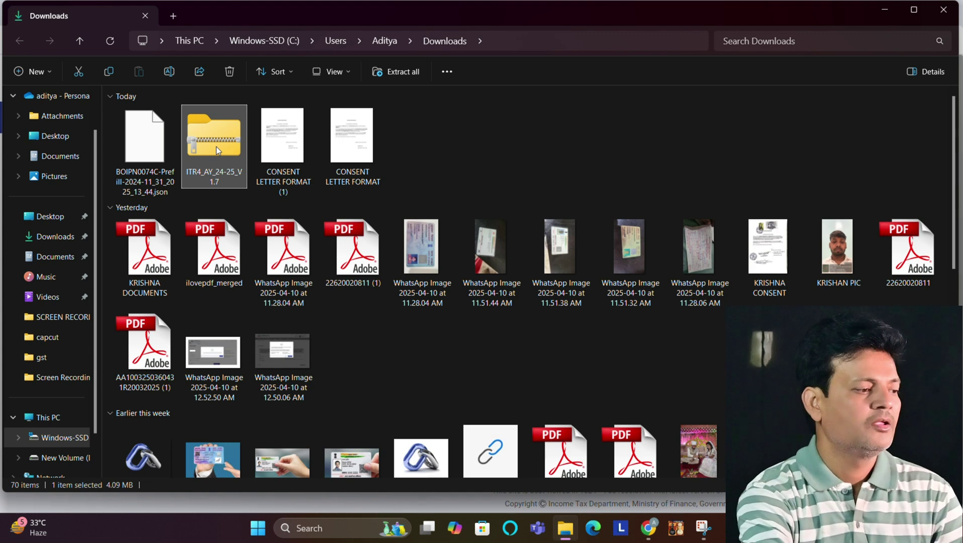
right_click(216, 148)
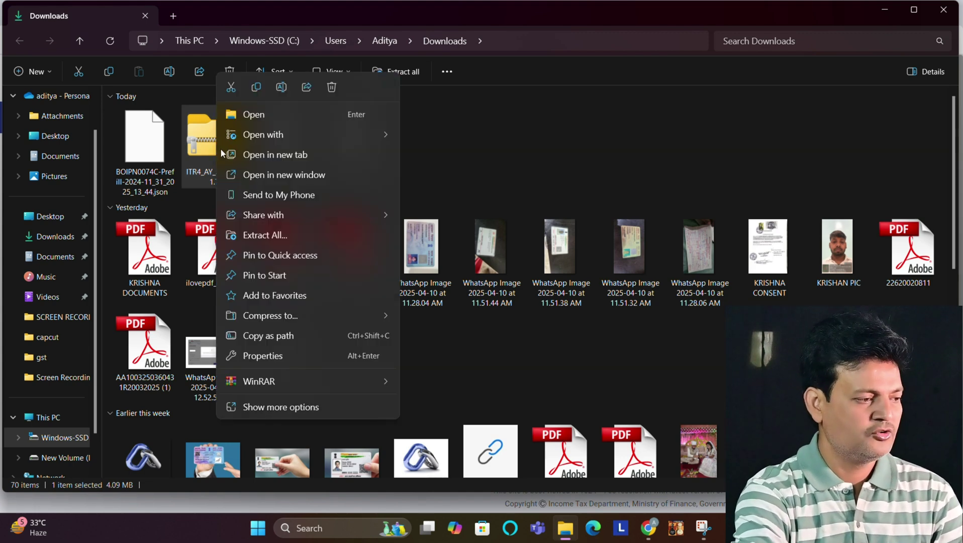
mouse_move(363, 374)
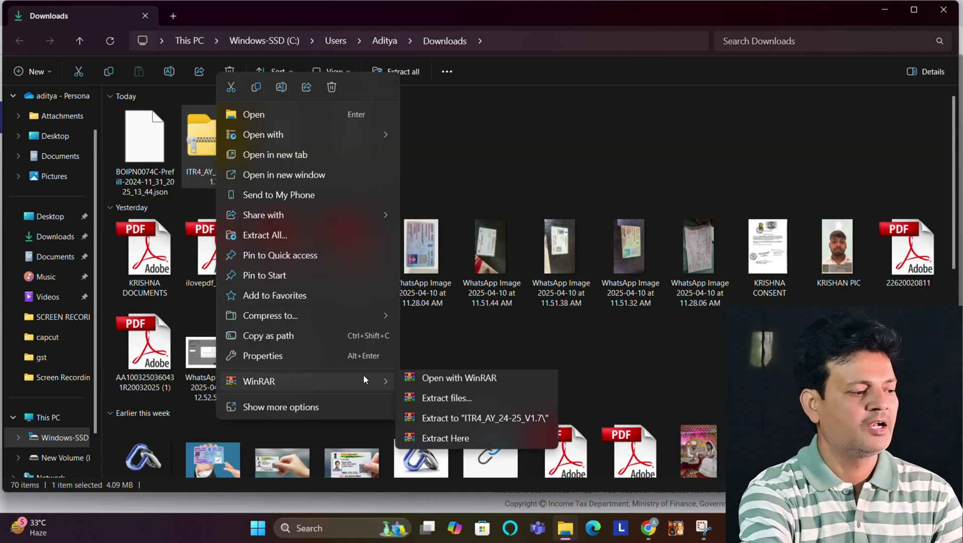
left_click(443, 404)
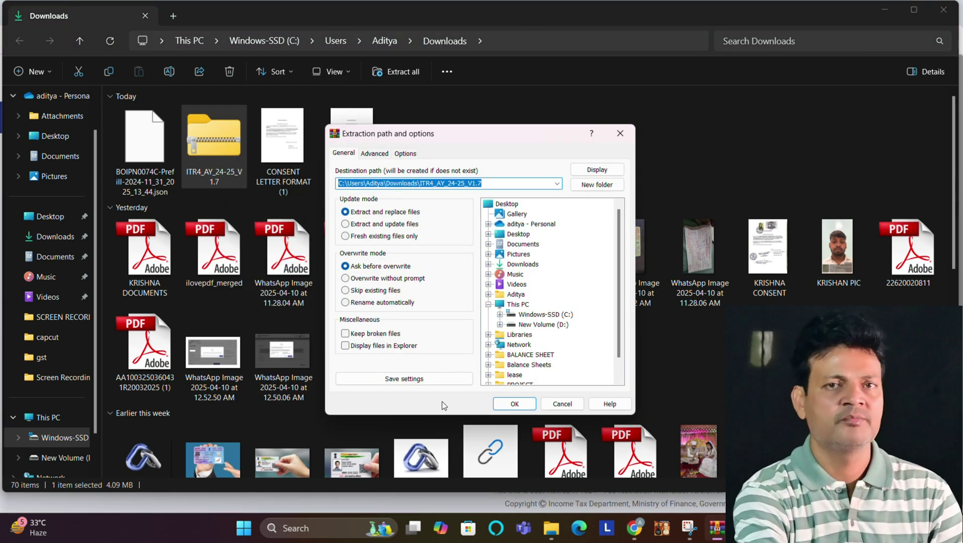
left_click(500, 404)
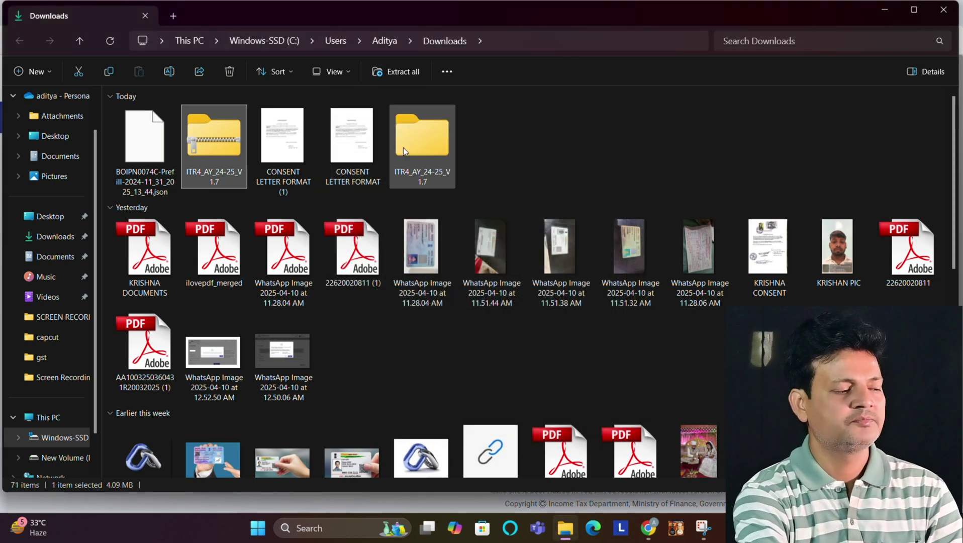
double_click(403, 147)
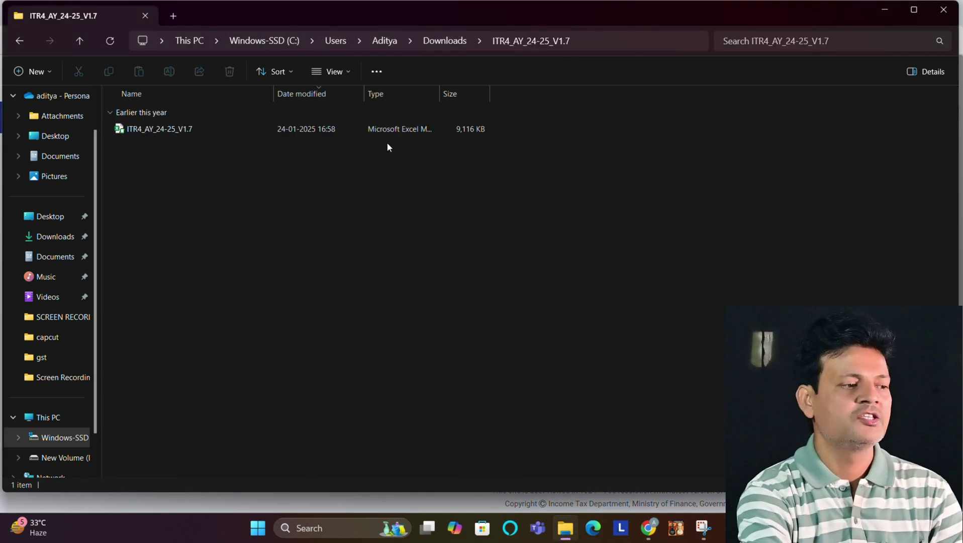
Step: Unblock the ITR4_AY_24-25_V1.7 Excel utility in its file Properties and apply
left_click(147, 130)
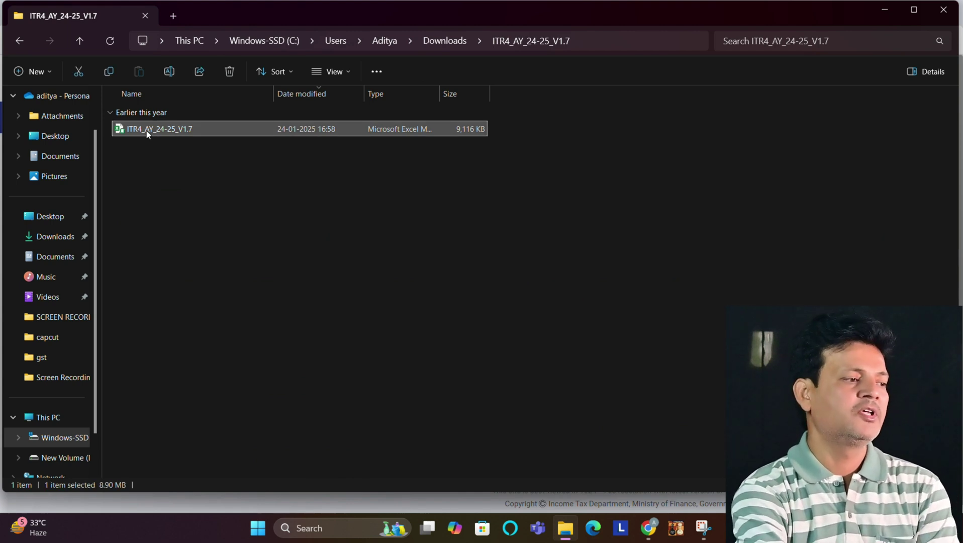
left_click(157, 131)
right_click(176, 129)
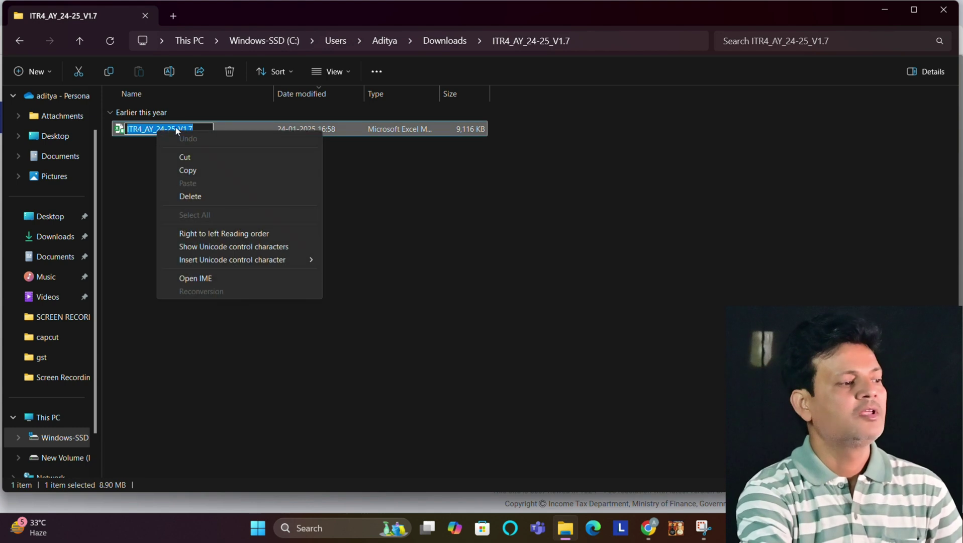
left_click(332, 124)
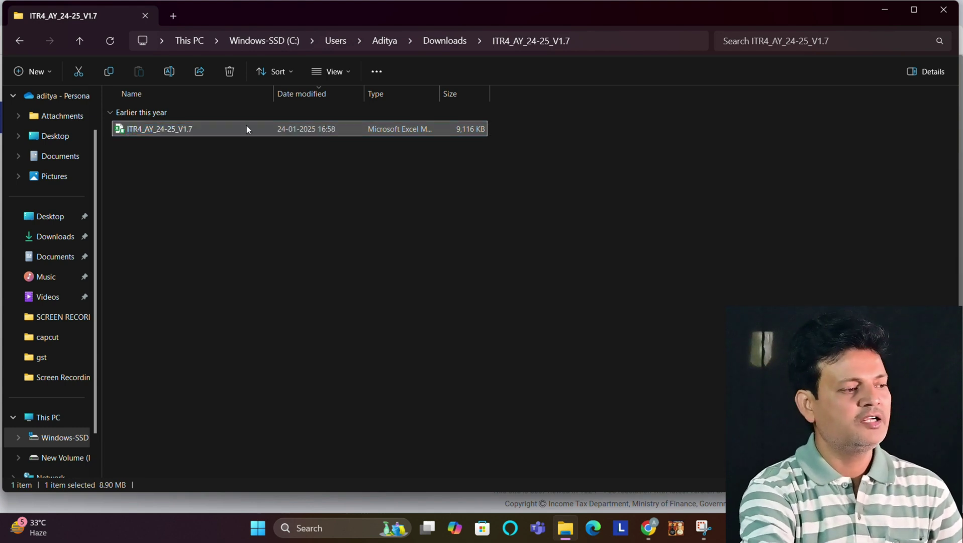
right_click(219, 126)
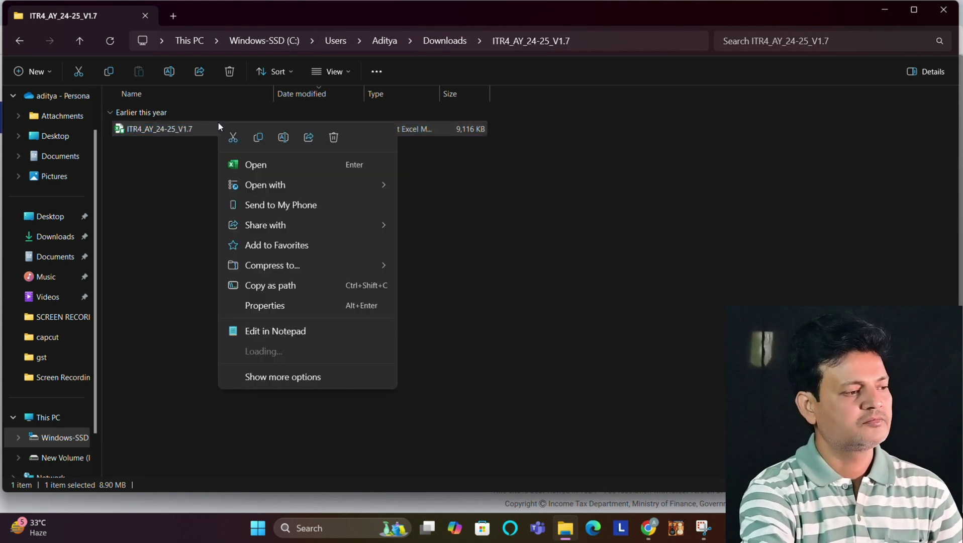
left_click(272, 308)
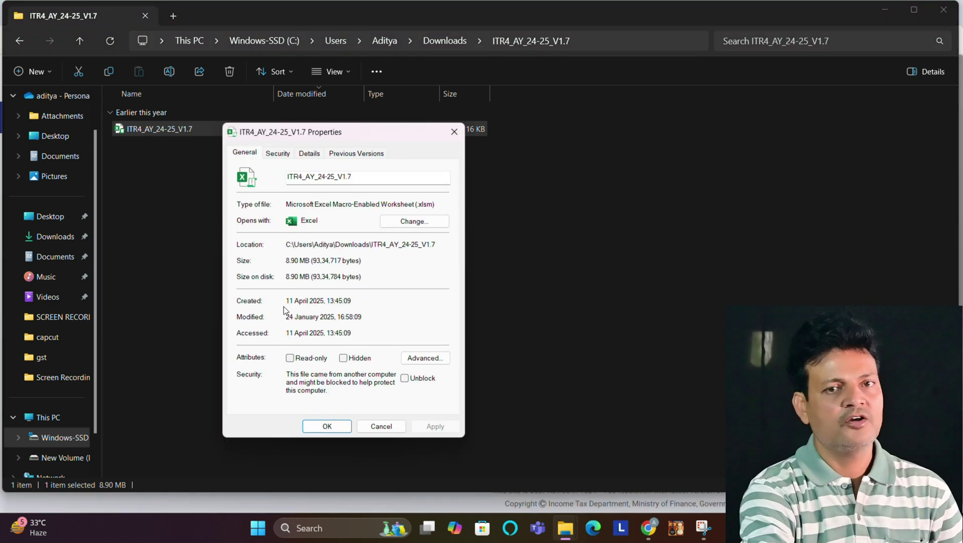
left_click(405, 378)
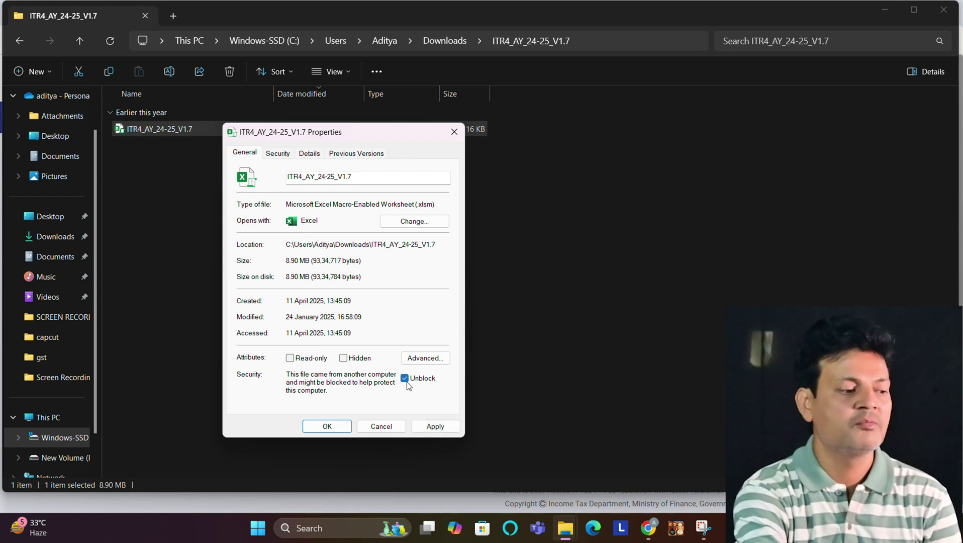
left_click(428, 427)
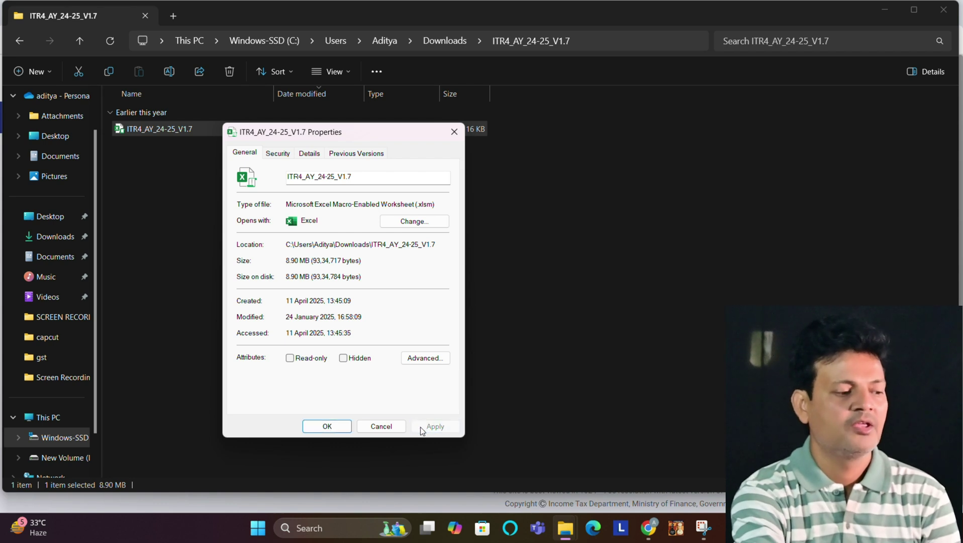
left_click(340, 430)
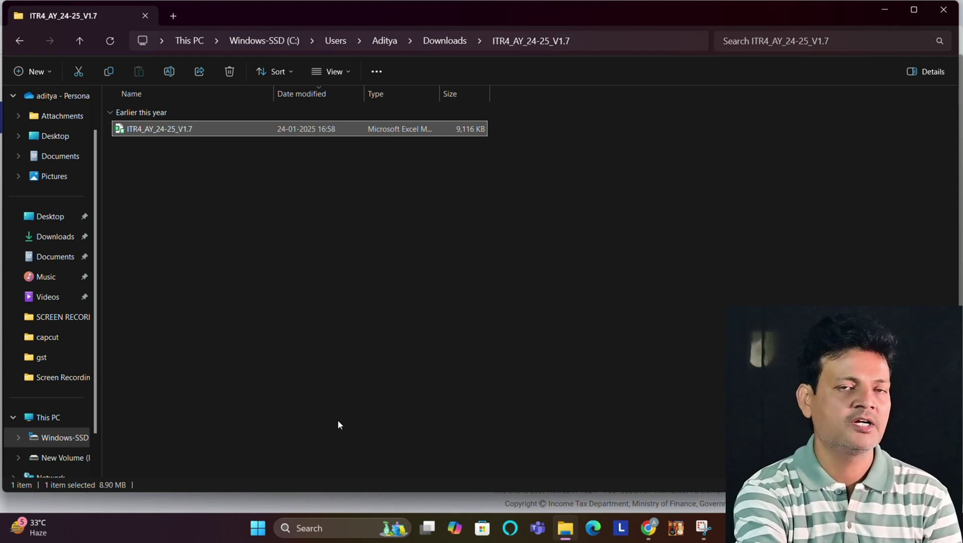
Step: Open the ITR4 workbook in Excel, enable its macros and dismiss the AY 2024-2025 notice
double_click(166, 129)
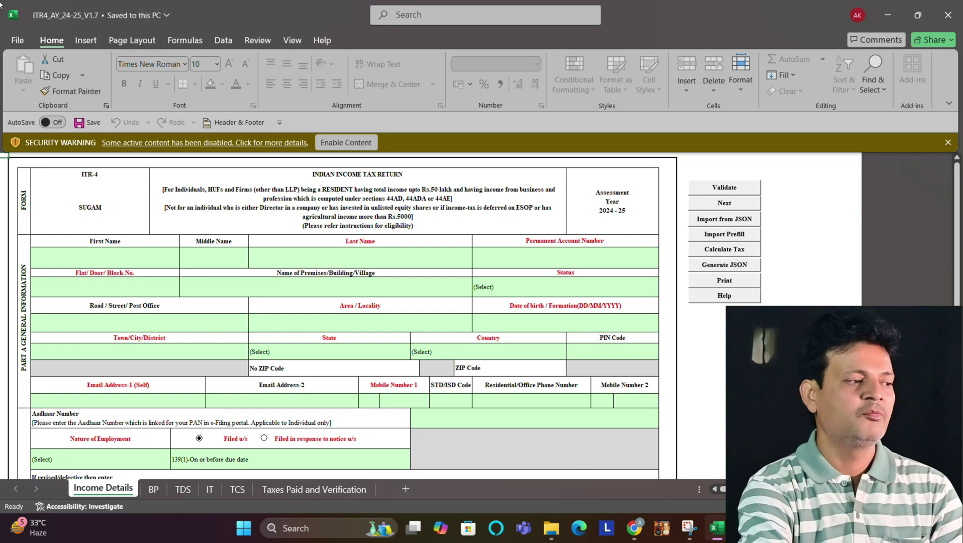
left_click(354, 145)
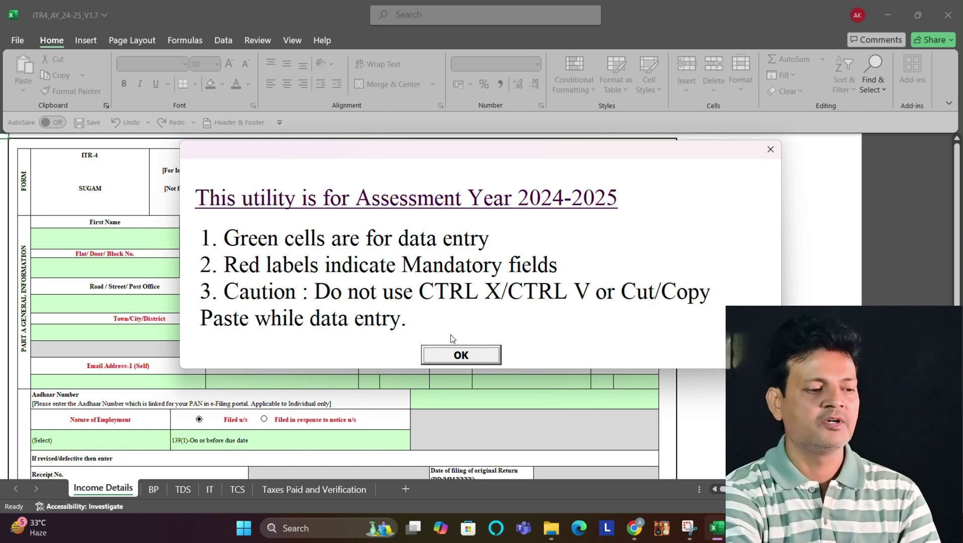
left_click(465, 358)
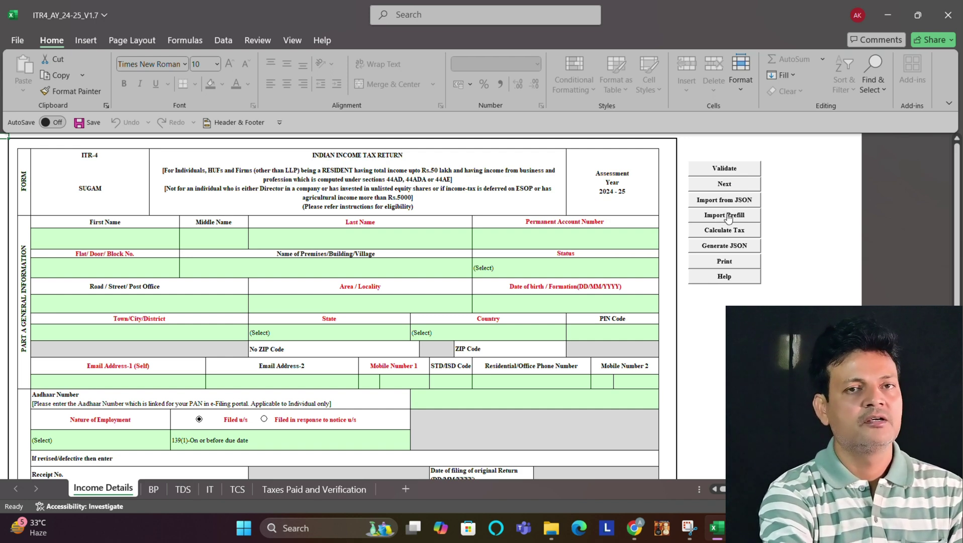
Step: Import the pre-filled data into the utility, dismissing the import and minimum-amount alerts
left_click(727, 216)
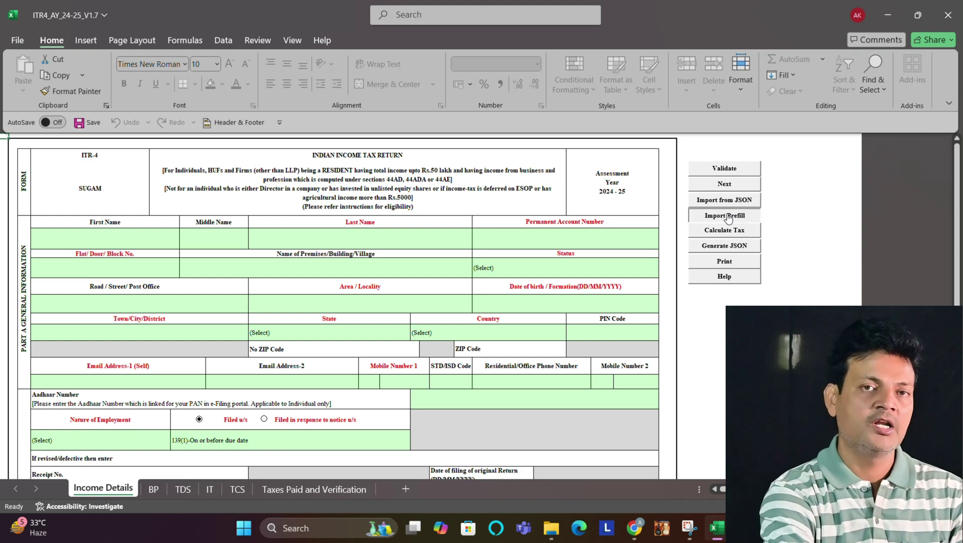
key("Return")
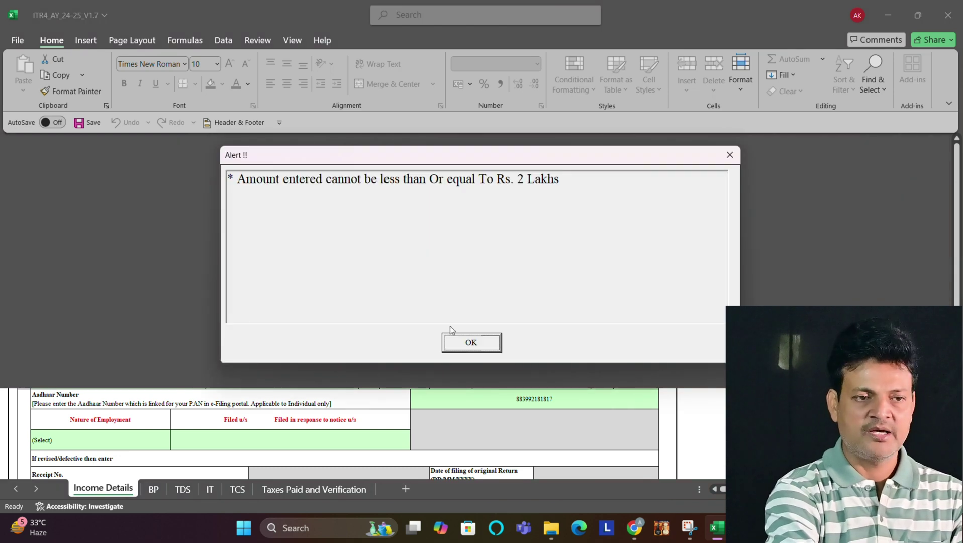
left_click(453, 341)
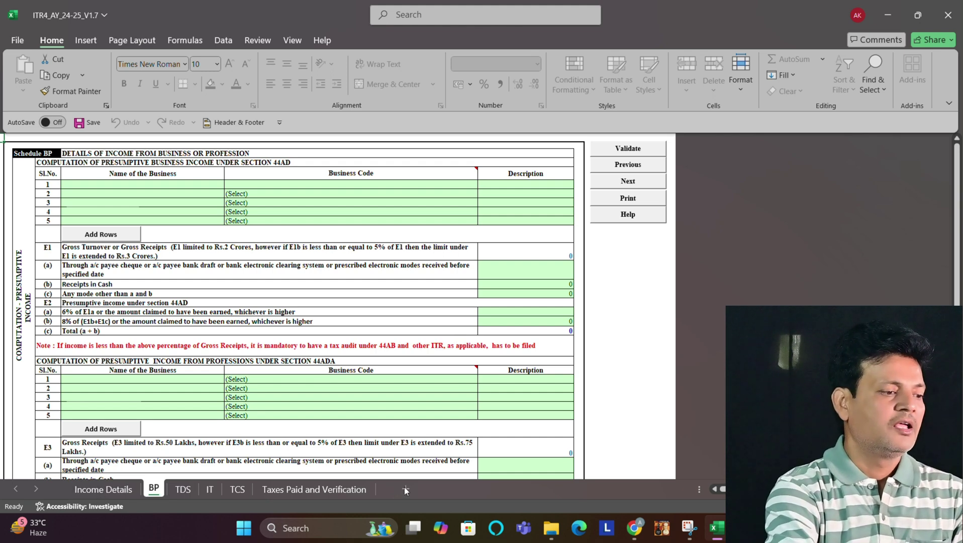
Step: Review the Income Details sheet down to the Aadhaar and filing-status rows
left_click(95, 488)
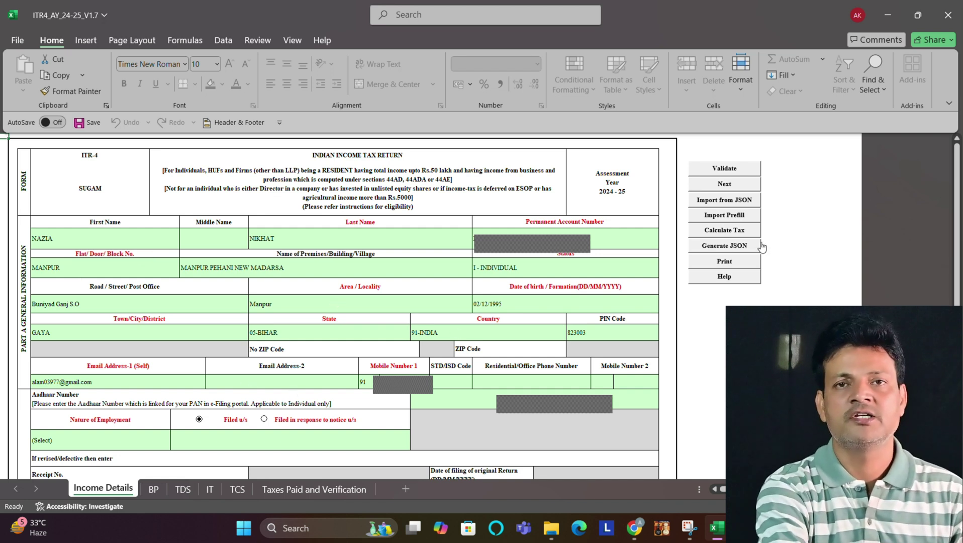
left_click_drag(960, 216, 956, 215)
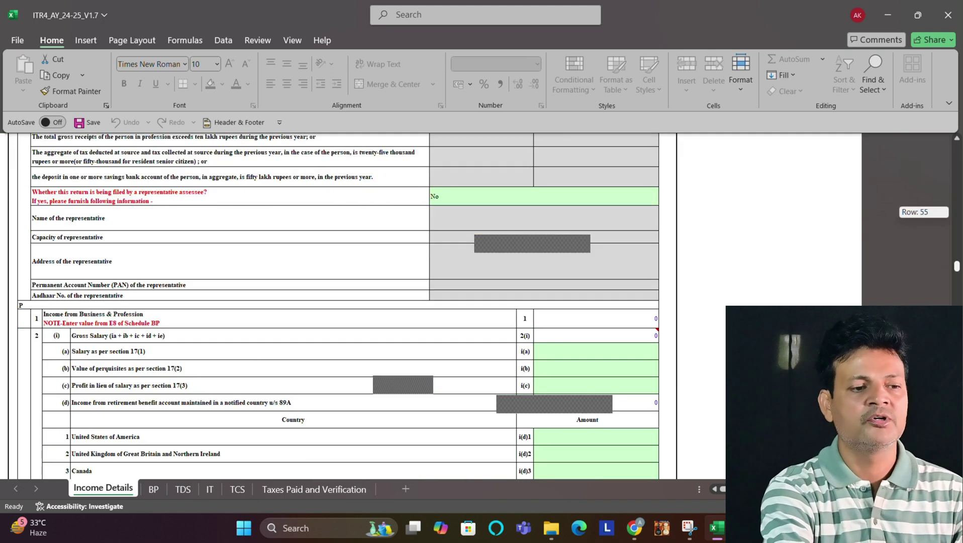
left_click_drag(956, 267, 956, 149)
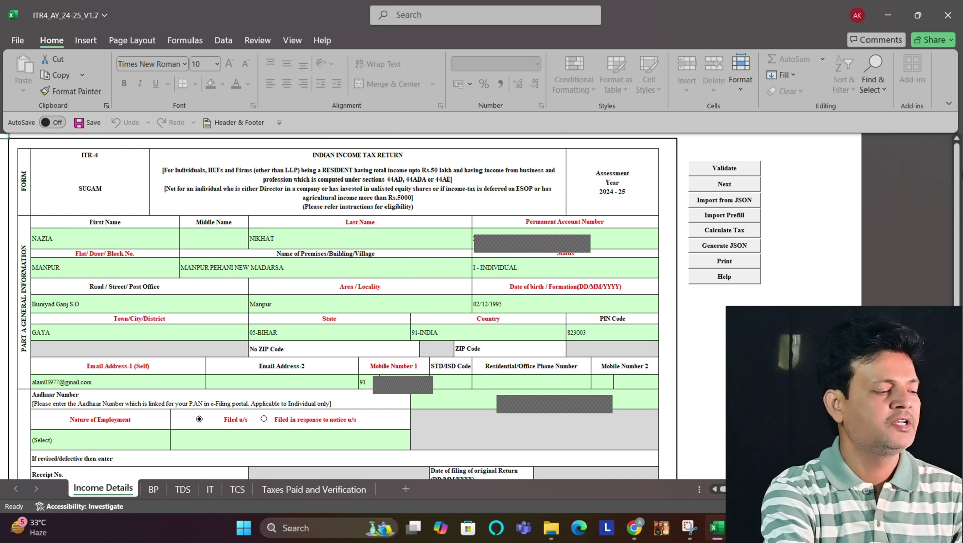
left_click_drag(957, 172, 958, 210)
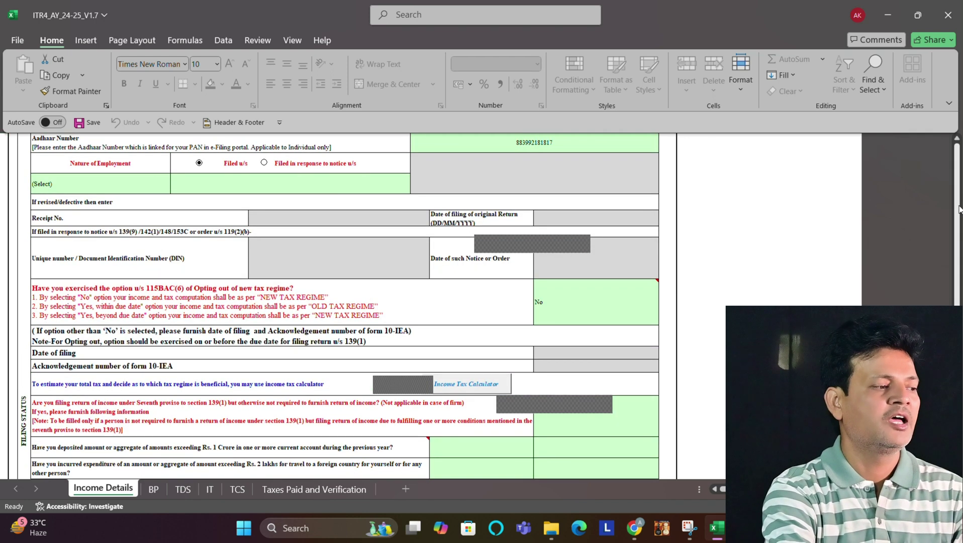
Step: Set Nature of Employment to Others
left_click(104, 186)
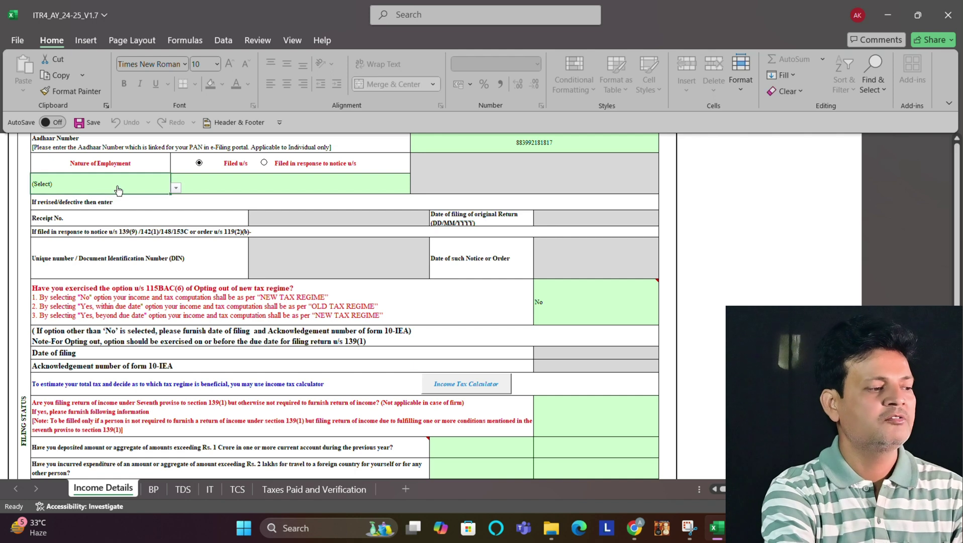
left_click(176, 188)
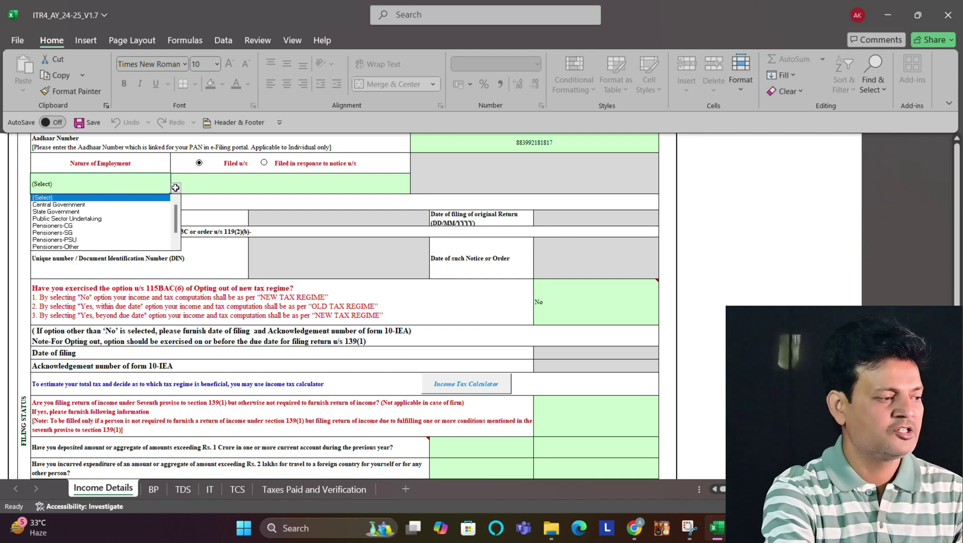
key("Down")
key("Down")
key("Down")
key("Down")
key("Down")
key("Down")
key("Down")
key("Down")
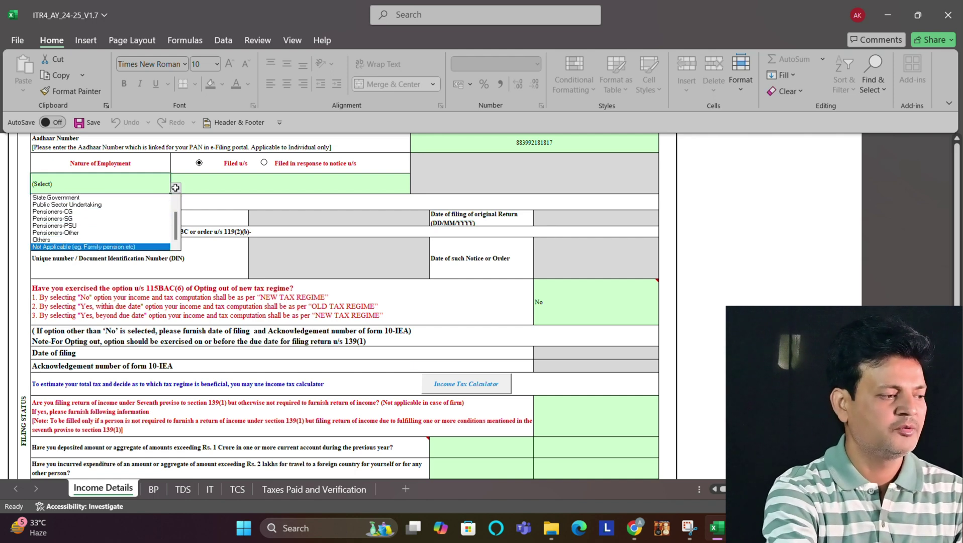
key("Return")
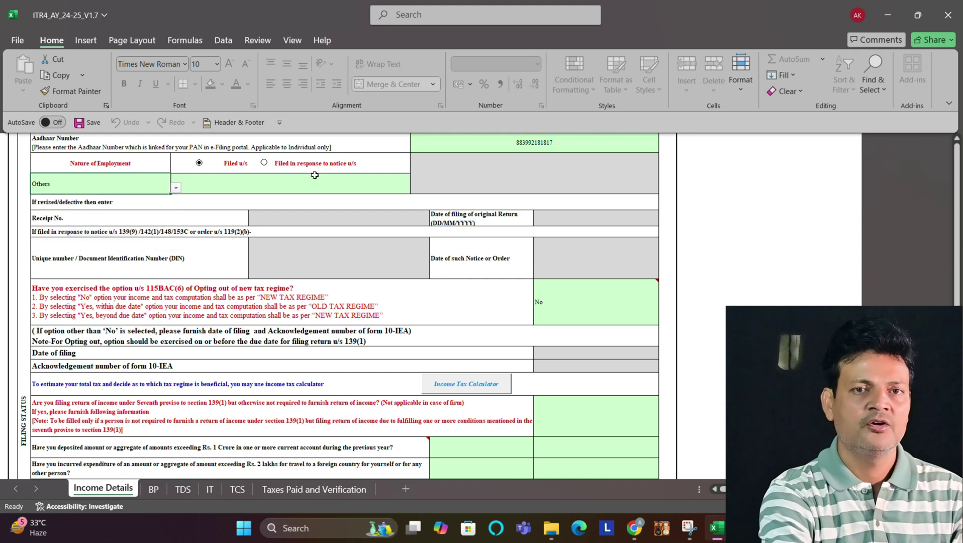
Step: Set the Filed u/s section to 139(8A)
left_click(324, 187)
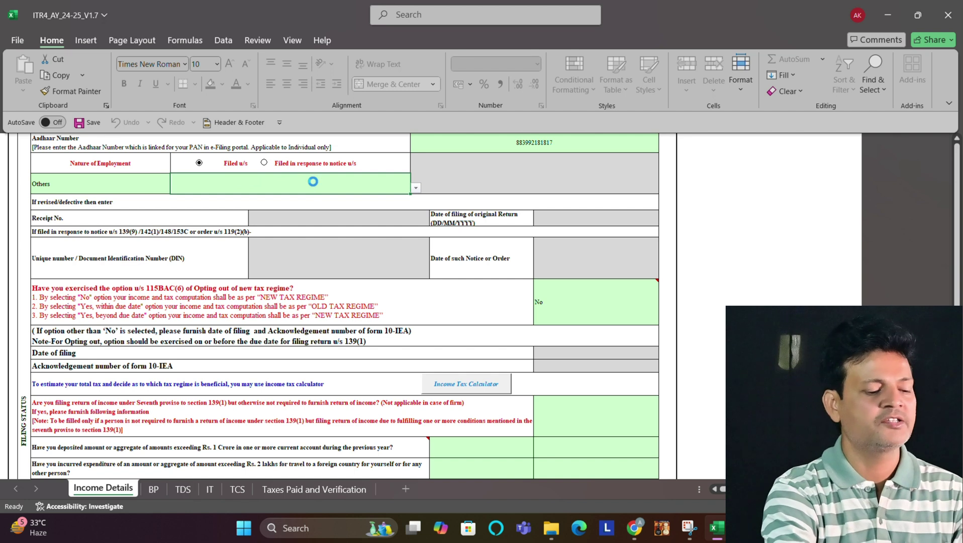
key("alt+Down")
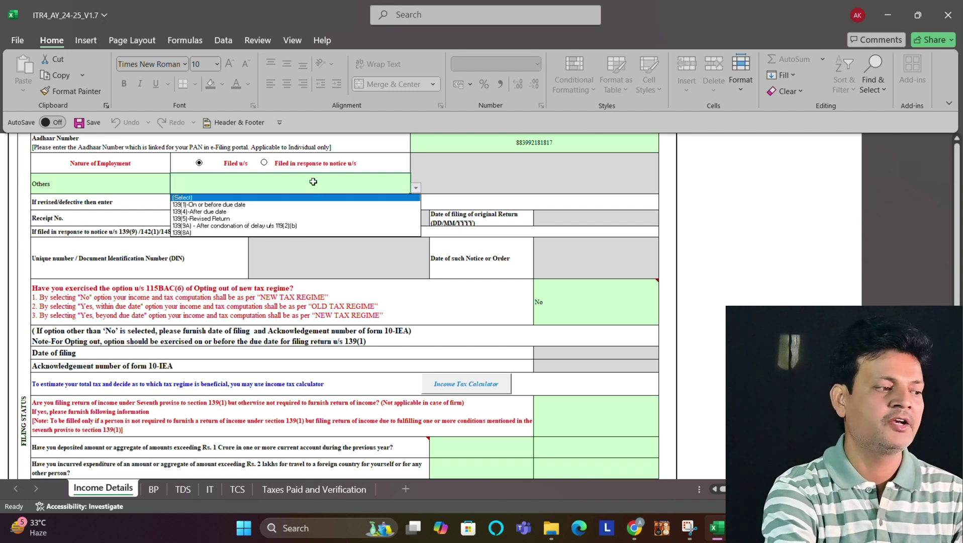
key("Down")
key("Down")
key("Down")
key("Down")
key("Down")
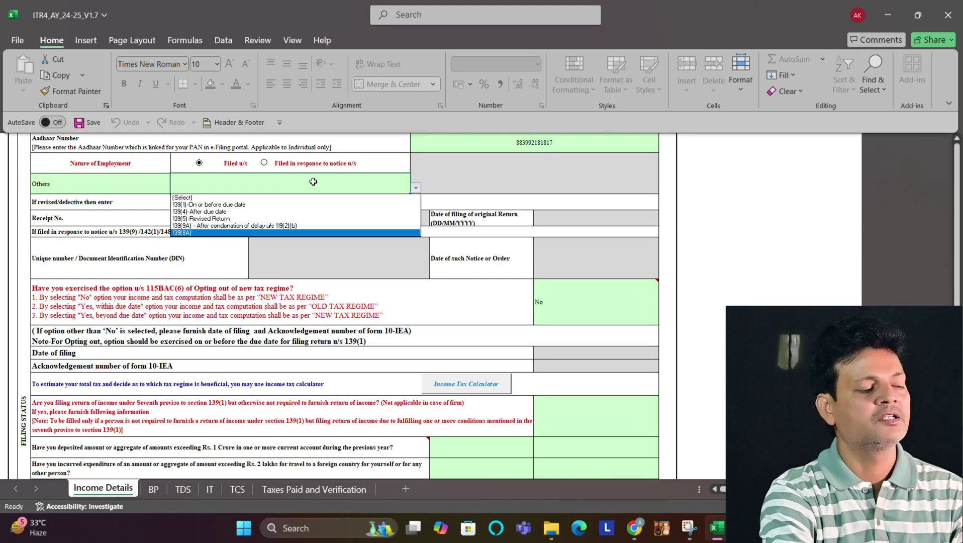
key("Return")
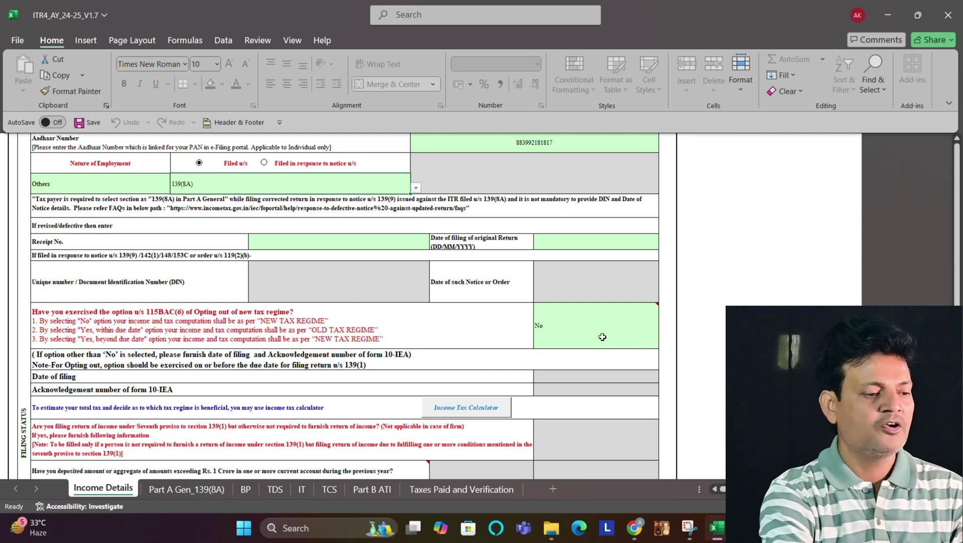
Step: Answer the new tax regime opt-out question and review the income rows, all still 0
left_click(624, 331)
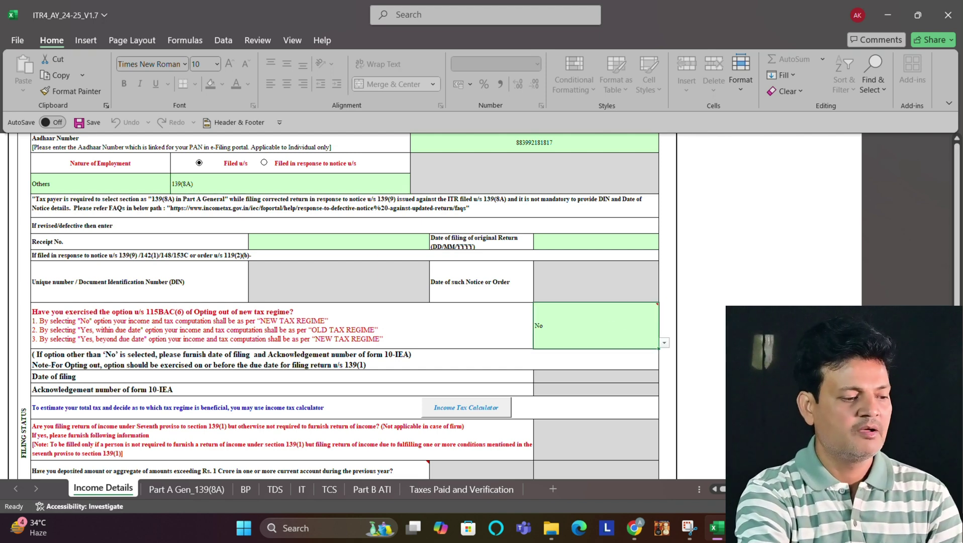
scroll(350, 306, "down", 8)
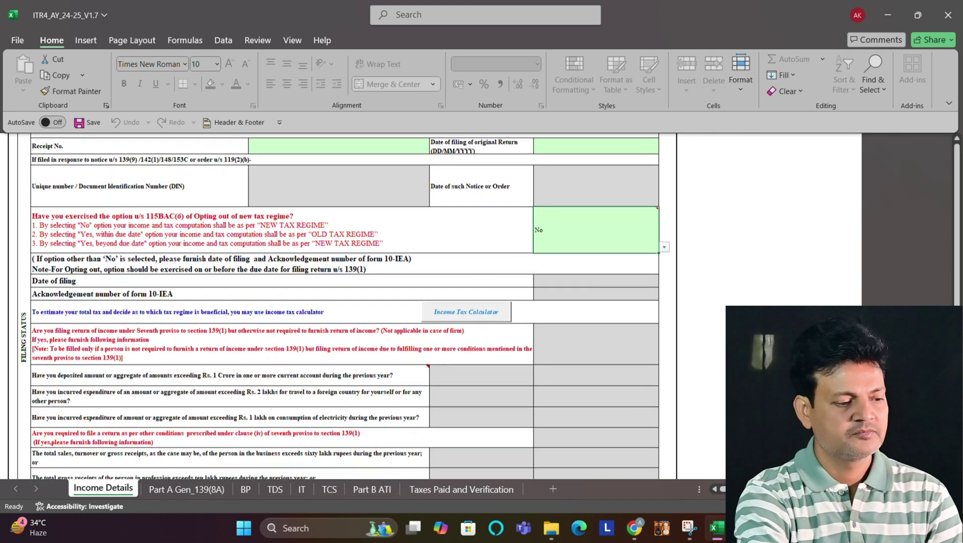
scroll(345, 306, "down", 5)
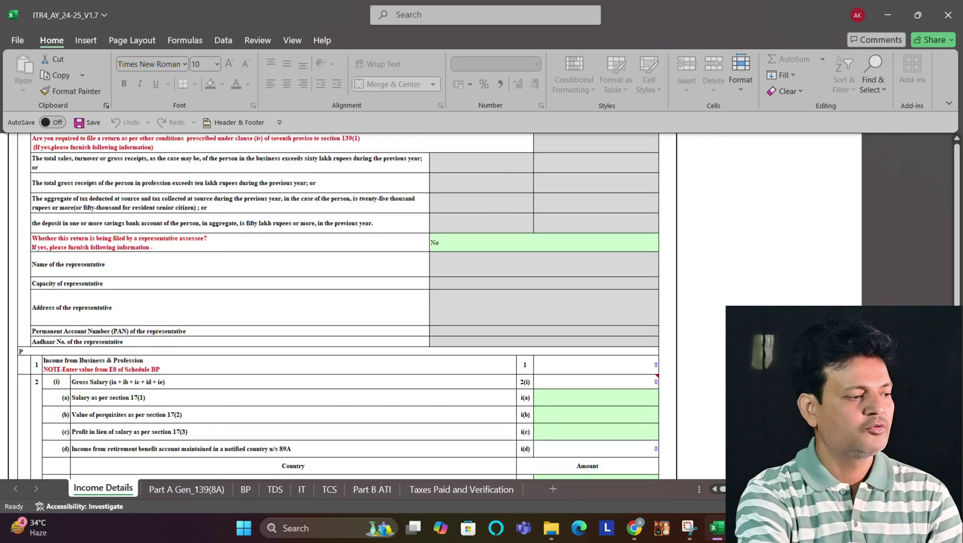
scroll(337, 304, "down", 4)
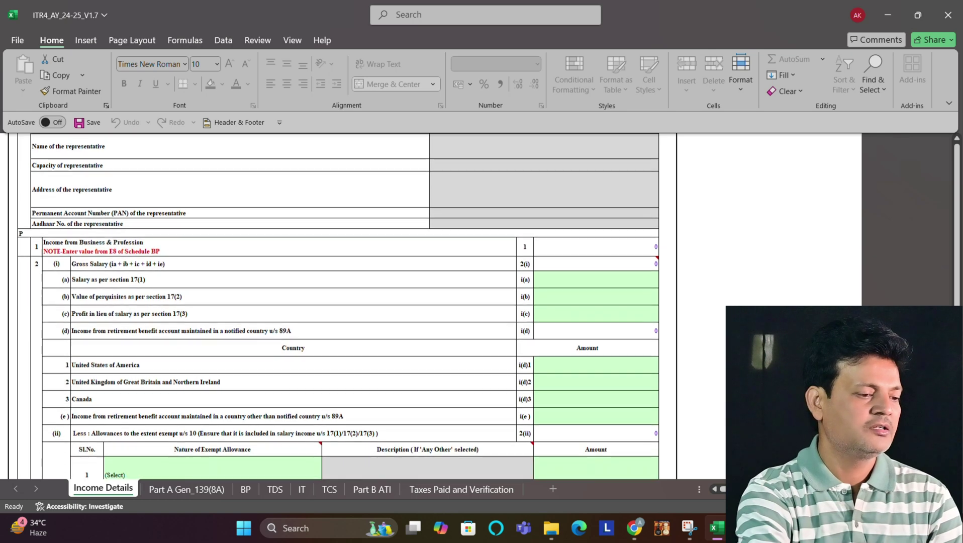
scroll(338, 304, "down", 15)
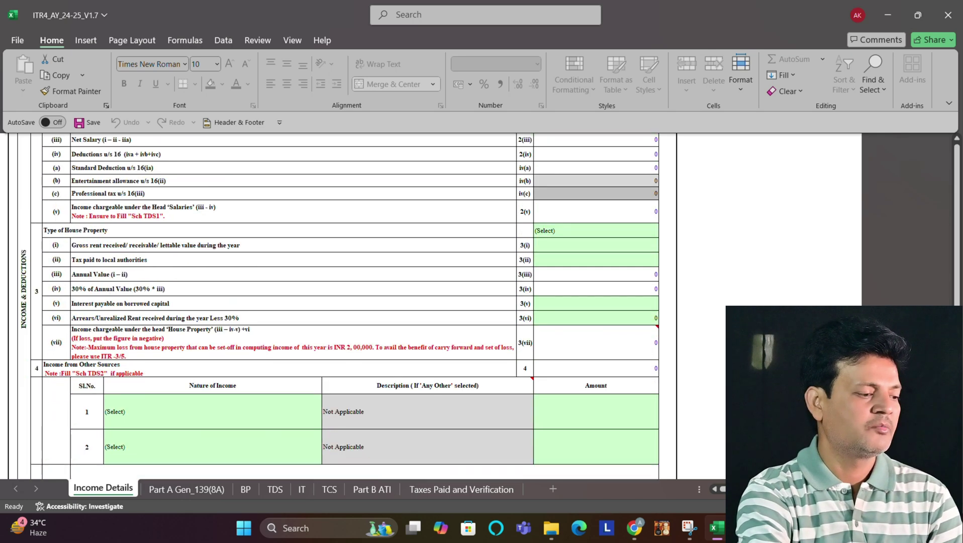
scroll(475, 393, "down", 1)
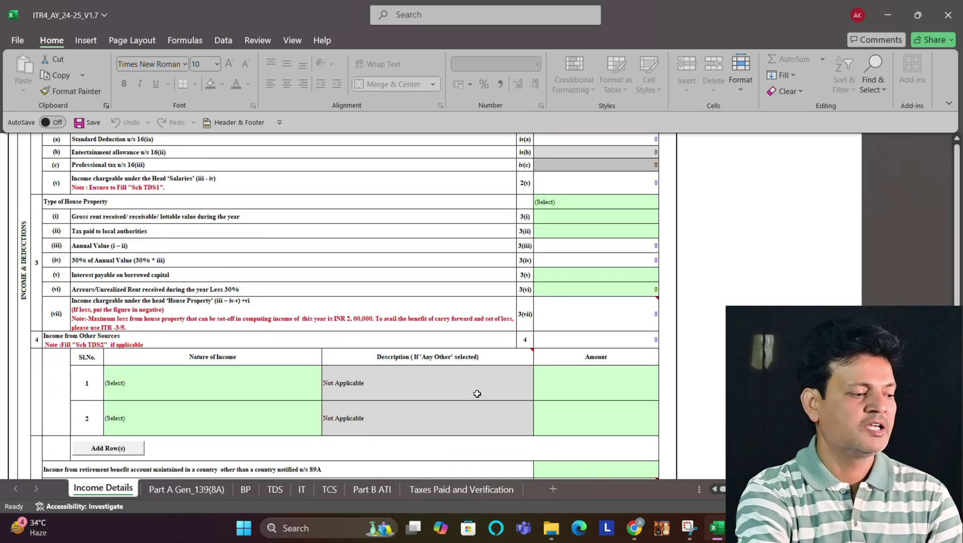
Step: On the Part A Gen_139(8A) sheet, answer No to A5, return previously filed
left_click(177, 489)
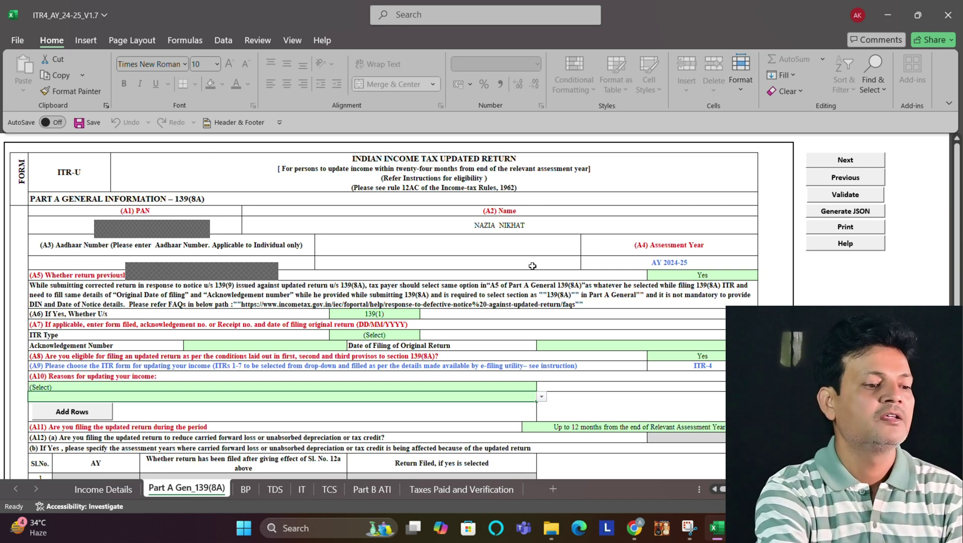
left_click(722, 280)
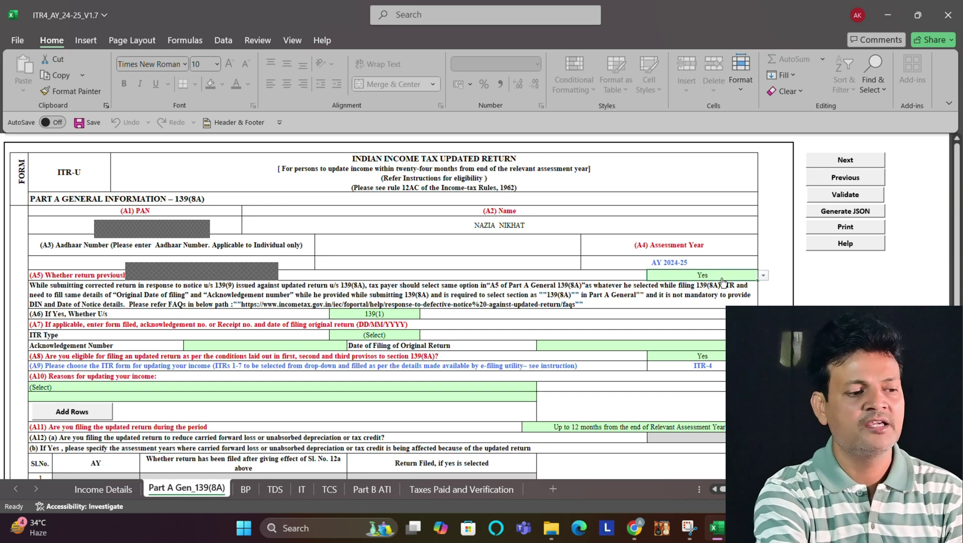
key("alt+Down")
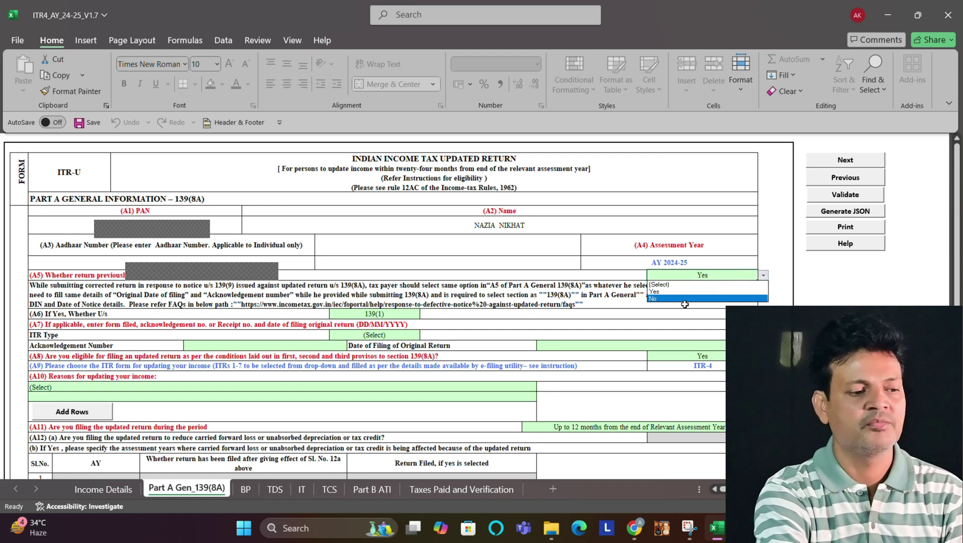
left_click(684, 300)
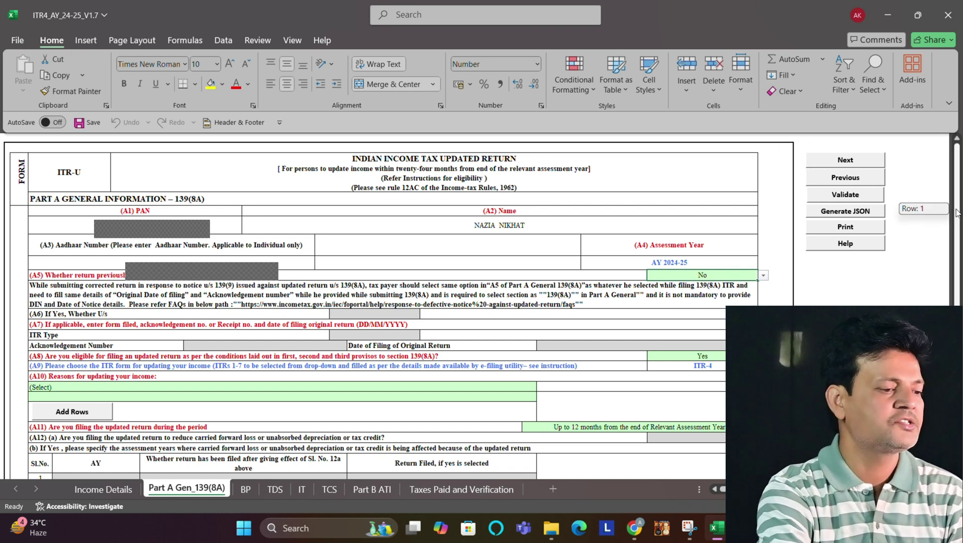
scroll(509, 298, "down", 3)
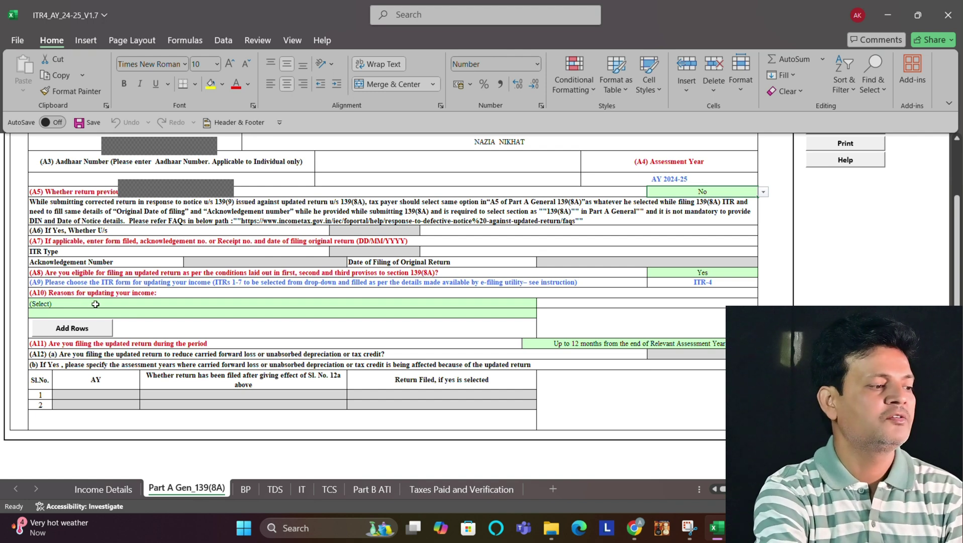
Step: Choose 'Return previously not filed' as the A10 reason for updating income
left_click(95, 304)
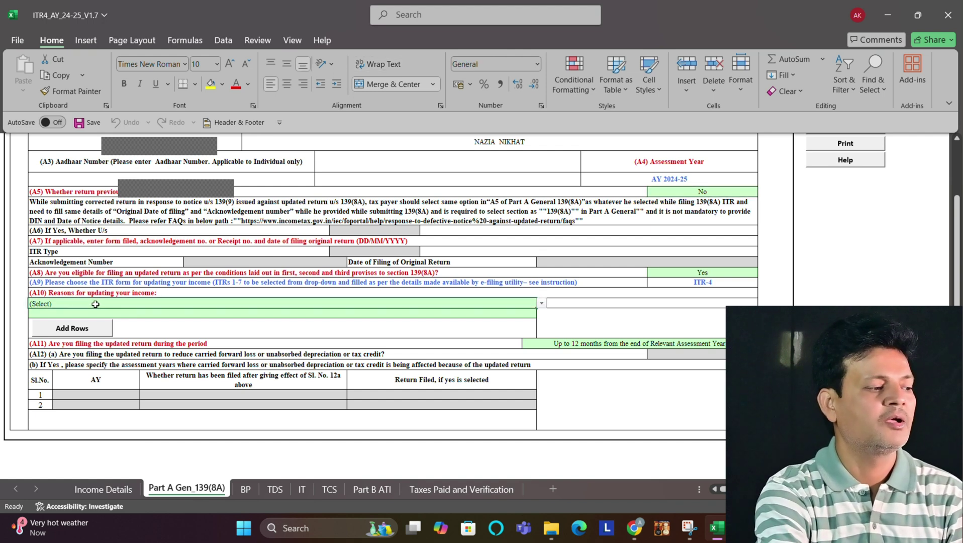
left_click(541, 304)
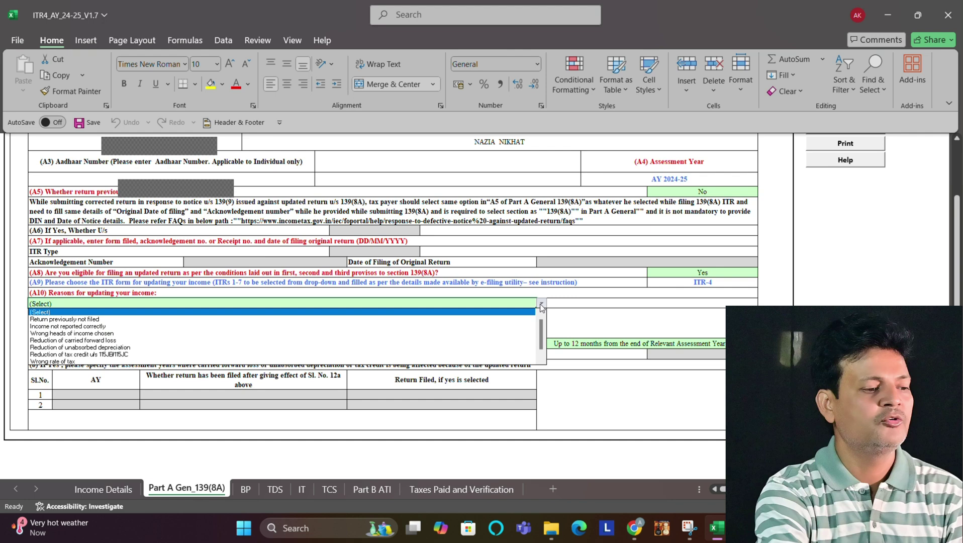
left_click(222, 318)
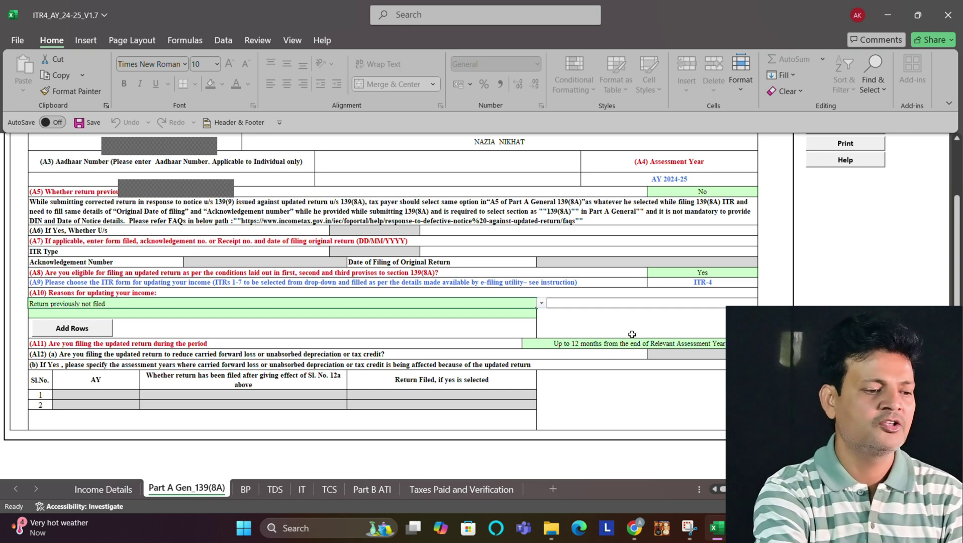
Step: Validate the Part A Gen_139(8A) sheet and acknowledge its OK message
left_click_drag(957, 269, 958, 188)
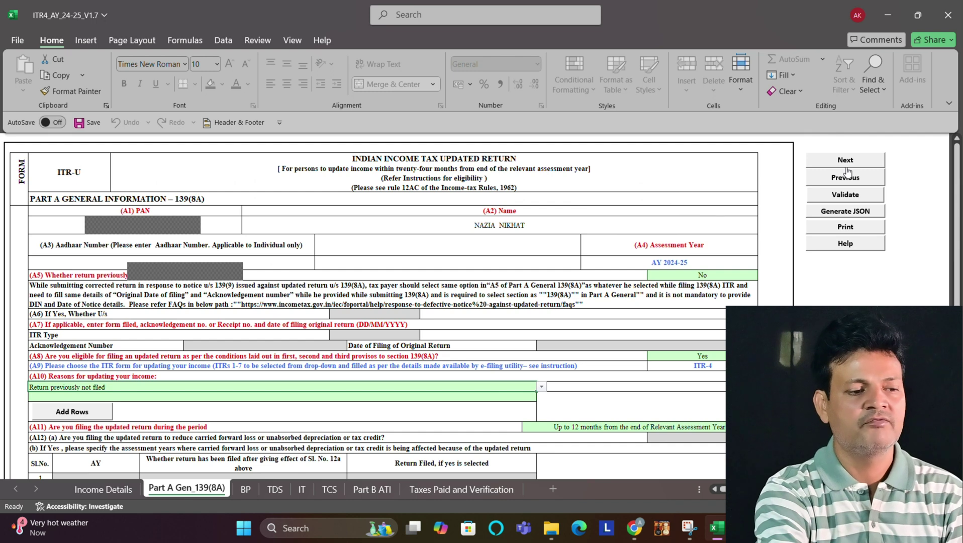
left_click(846, 195)
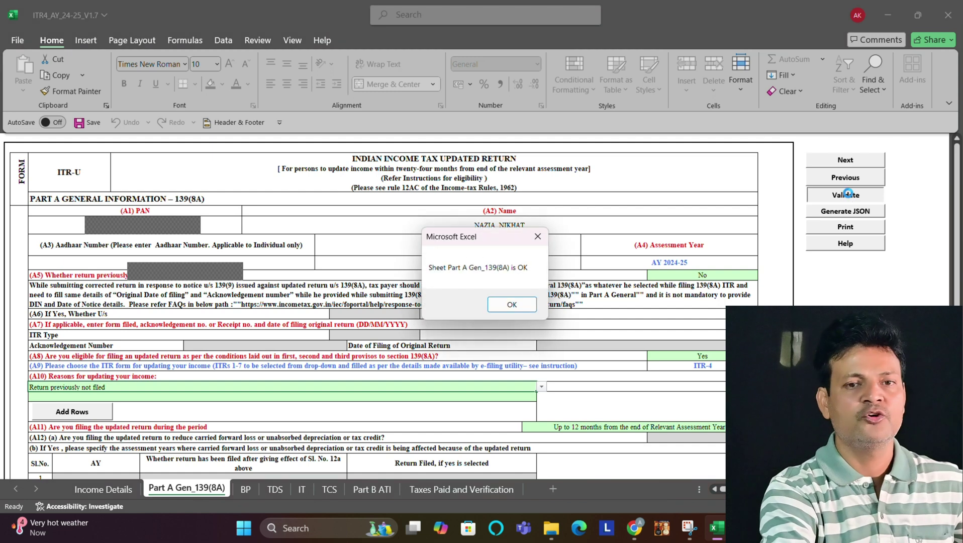
left_click(508, 302)
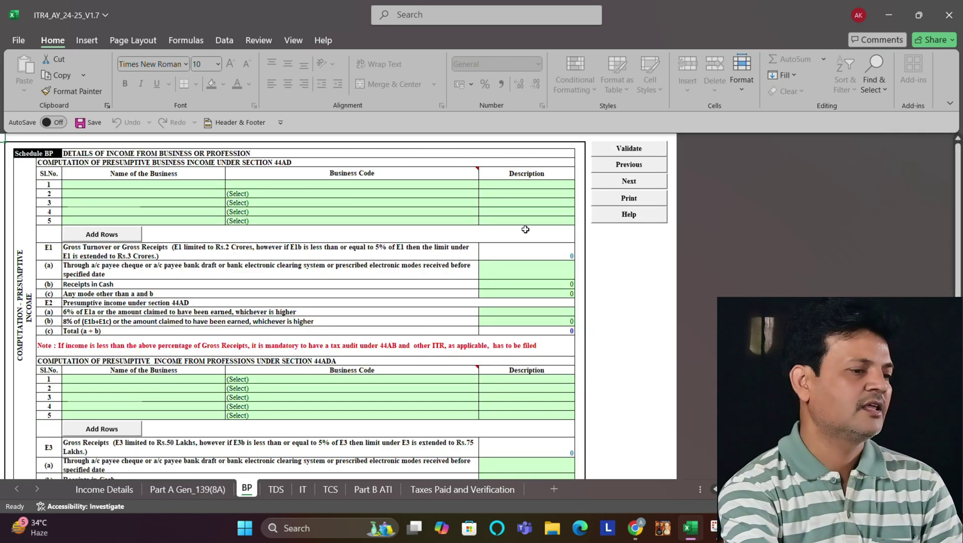
Step: Enter BUSINESS as the name of the first 44AD business
left_click(185, 185)
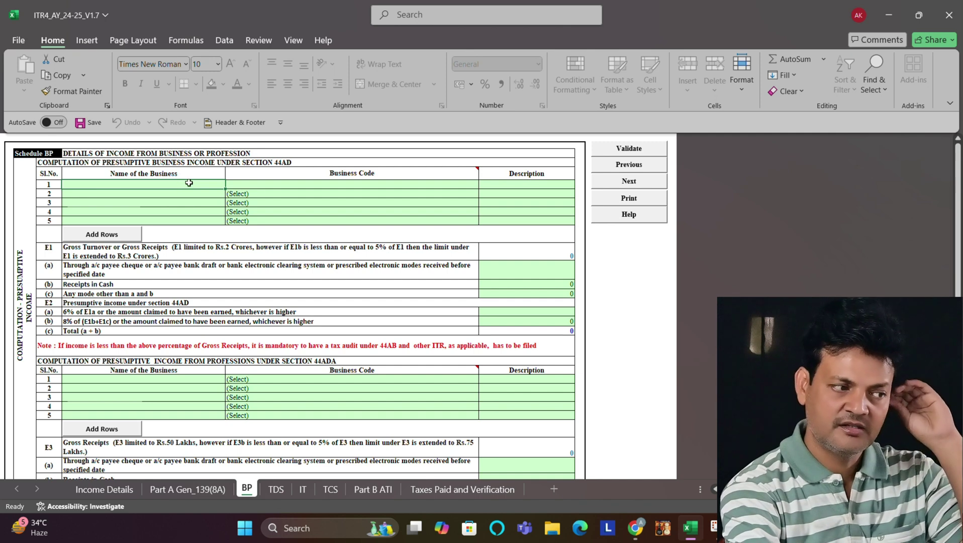
left_click(310, 185)
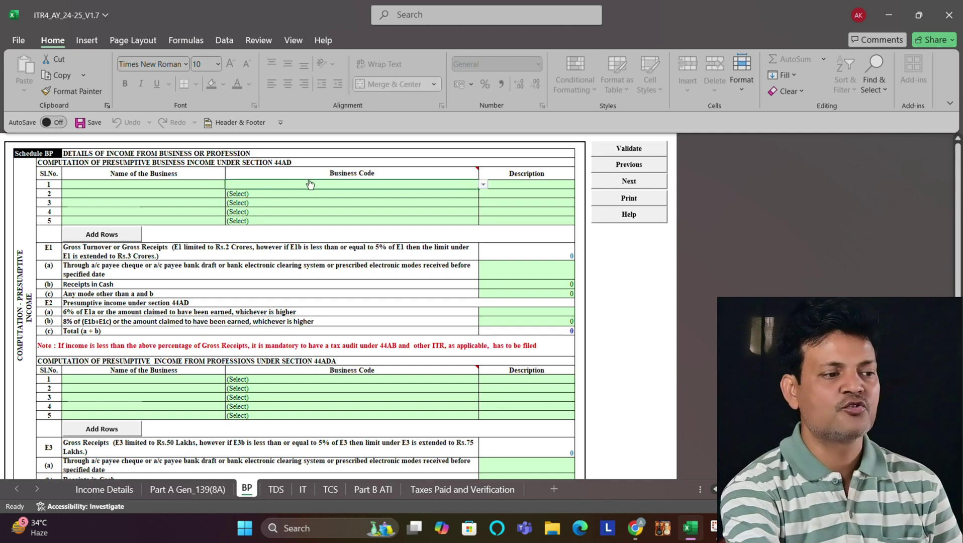
left_click(508, 184)
left_click(174, 187)
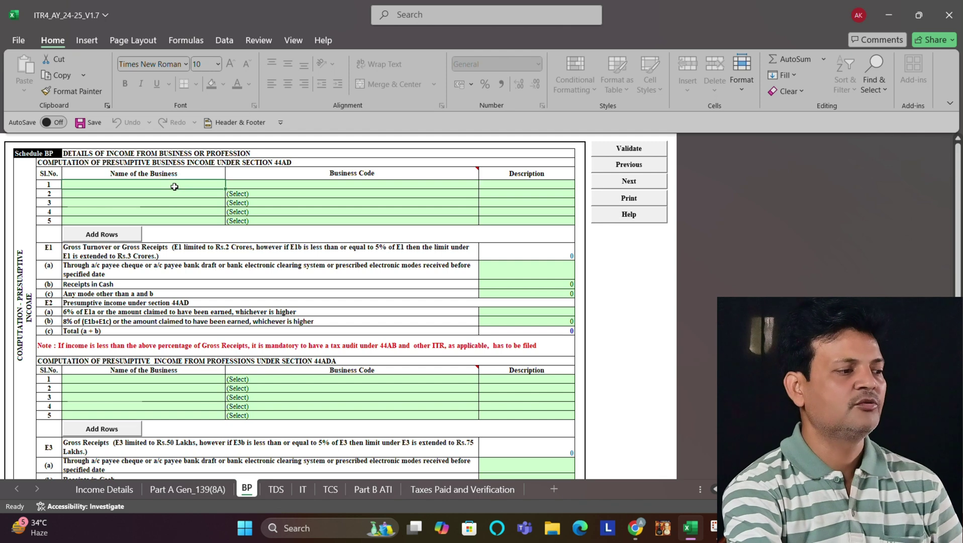
key("Caps_Lock")
type("BUS")
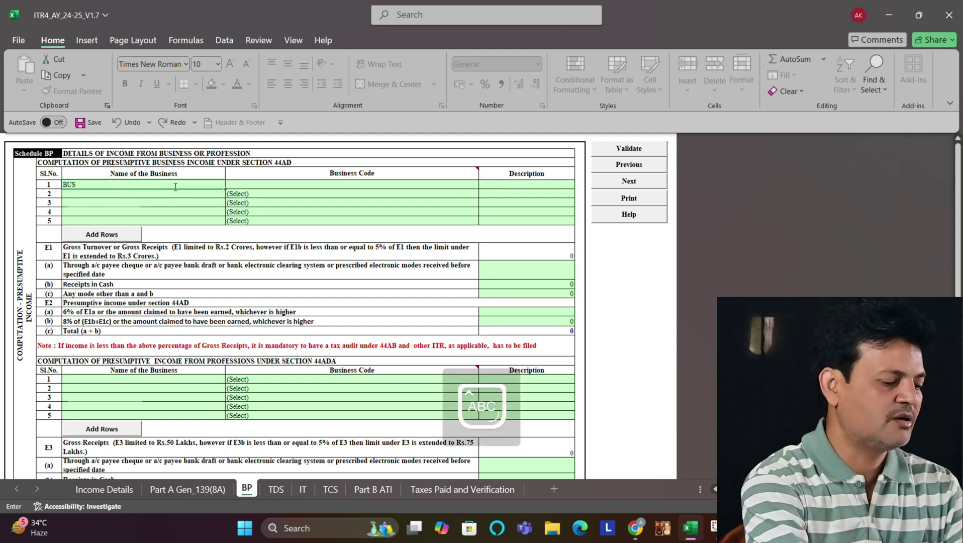
type("INES")
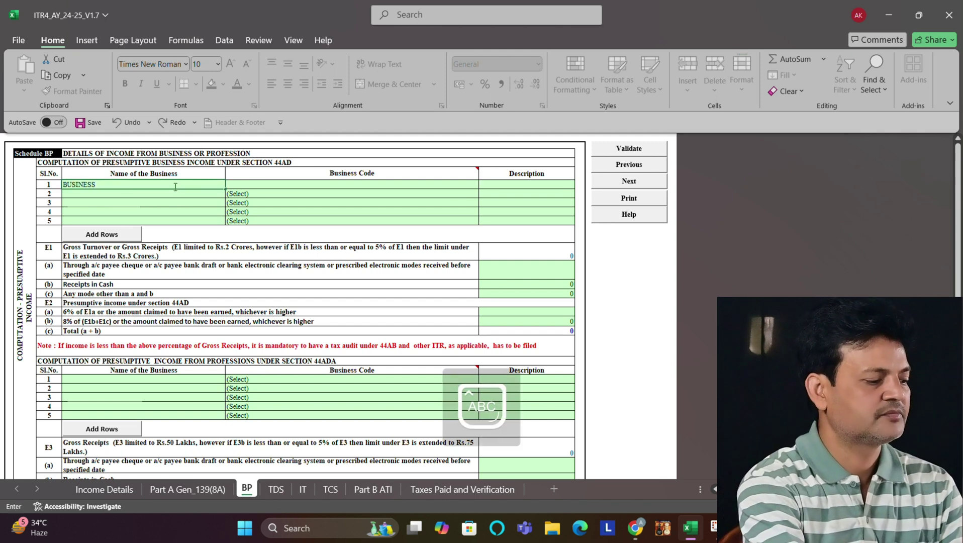
type("S")
Step: Pick business code 09028-Retail sale of other products n.e.c. for it
left_click(288, 183)
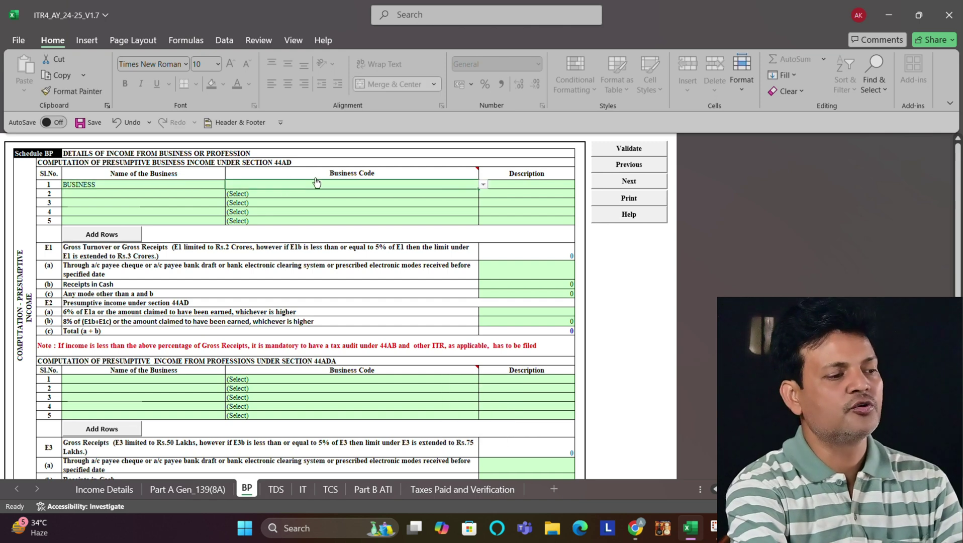
left_click(482, 184)
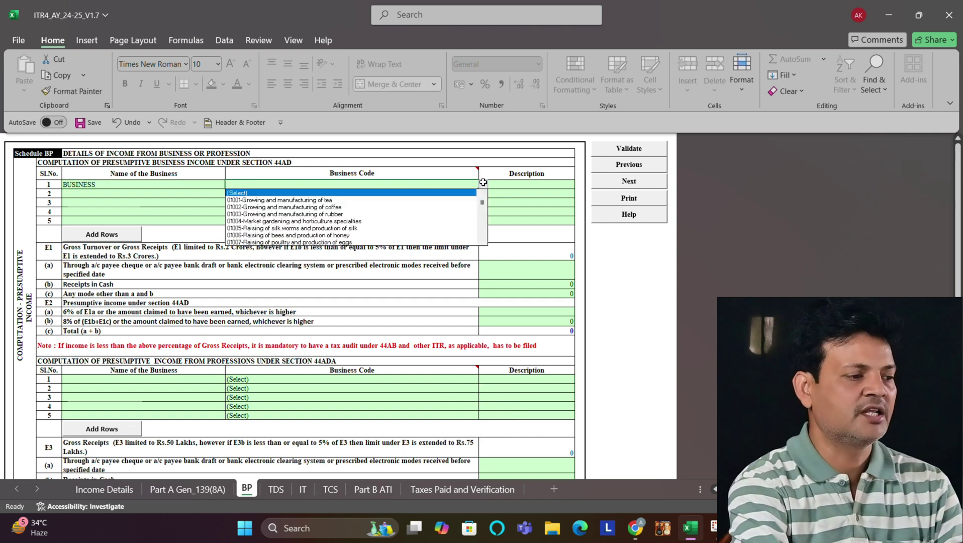
key("Down")
key("Down")
key("Down")
key("Down")
key("Down")
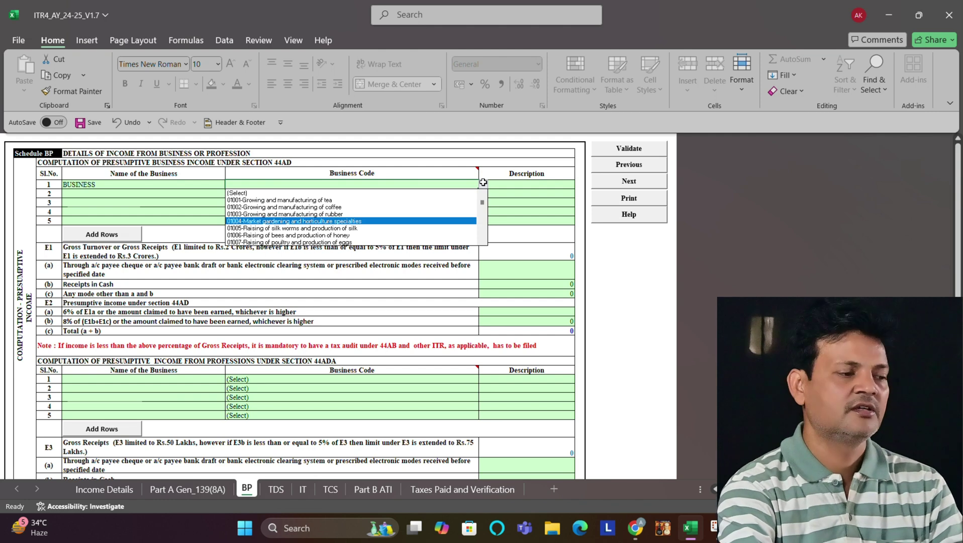
key("Down")
key("Down")
key("Down")
key("Down")
key("Down")
key("Down")
key("Down")
key("Down")
key("Down")
key("Down")
key("Down")
key("Down")
key("Down")
key("Down")
key("Down")
key("Down")
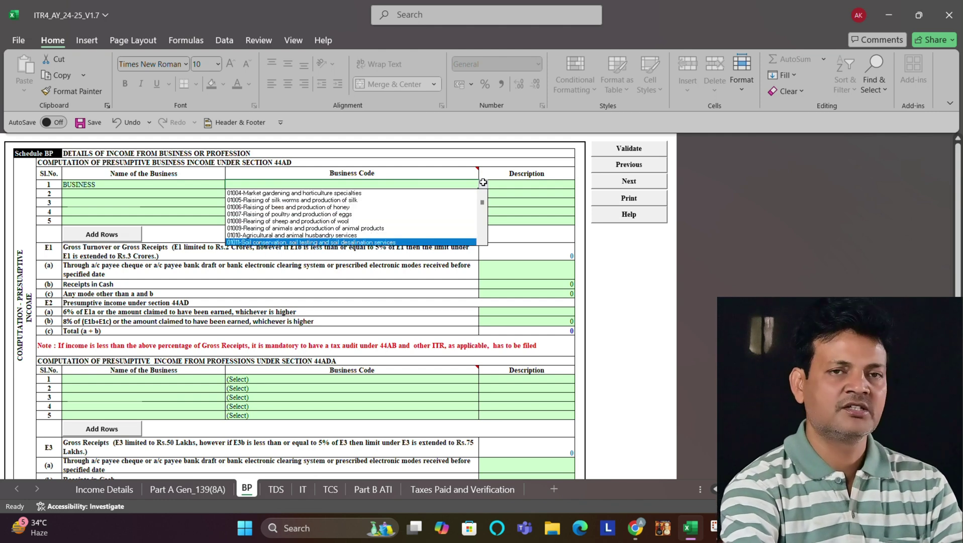
key("Down")
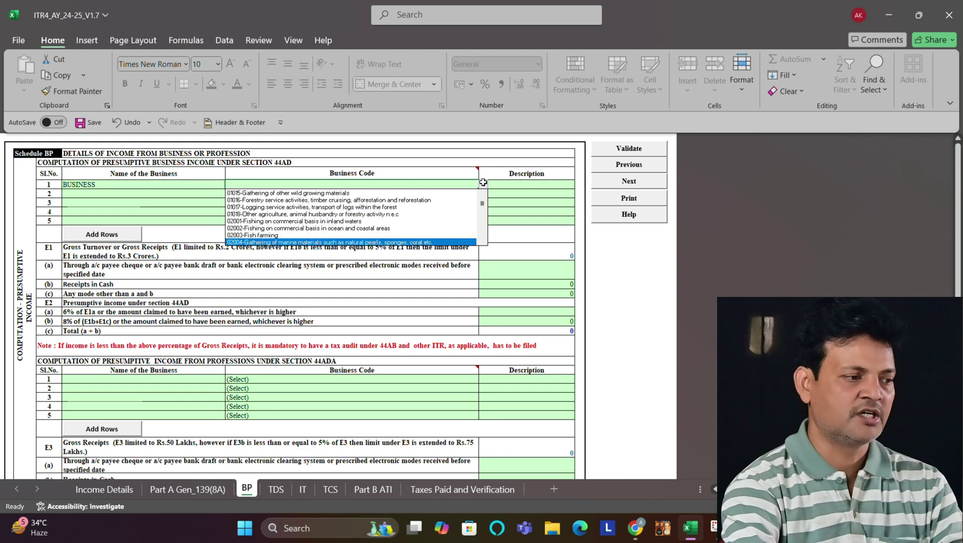
key("Down")
key("Down")
key("Down")
key("Down")
key("Down")
key("Down")
key("Down")
key("Down")
key("Down")
key("Down")
key("Down")
key("Down")
key("Down")
key("Down")
key("Down")
key("Down")
key("Down")
key("Down")
key("Down")
key("Down")
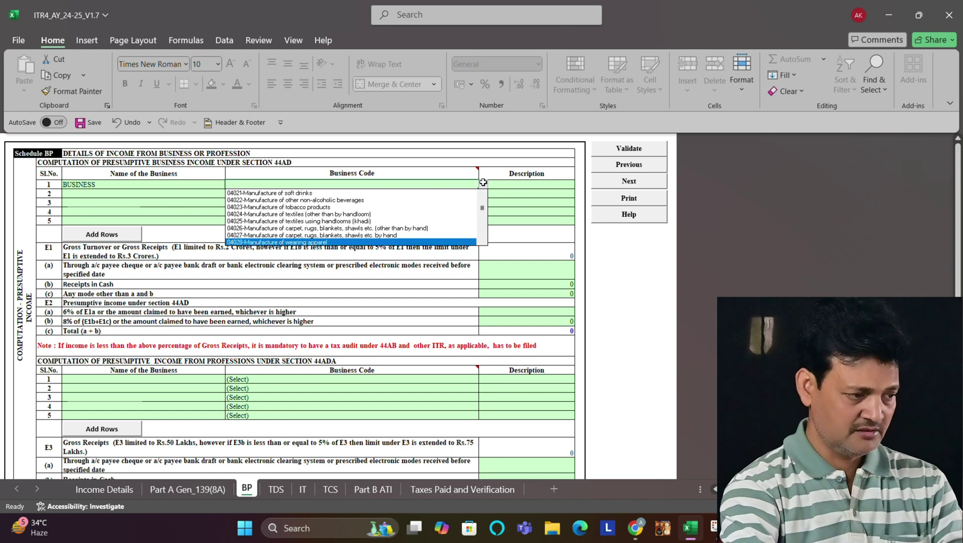
key("Down")
key("Down")
key("Down")
key("Down")
key("Down")
key("Down")
key("Down")
key("Down")
key("Down")
key("Down")
key("Down")
key("Down")
key("Down")
key("Down")
key("Down")
key("Down")
key("Down")
key("Down")
key("Down")
key("Down")
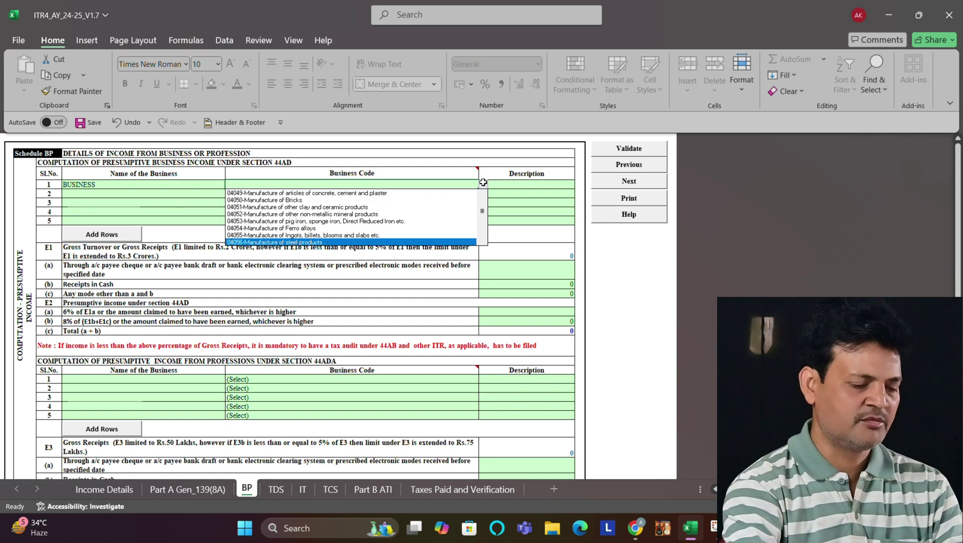
key("Down")
key("Down")
key("Down")
key("Down")
key("Down")
key("Down")
key("Down")
key("Down")
key("Down")
key("Down")
key("Down")
key("Down")
key("Down")
key("Down")
key("Down")
key("Down")
key("Down")
key("Down")
key("Down")
key("Down")
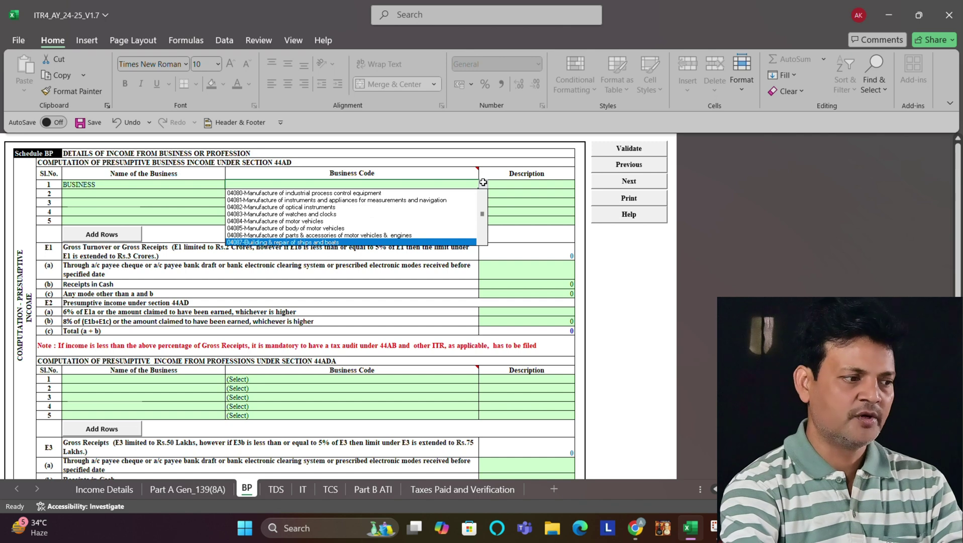
key("Down")
key("Down")
key("Down")
key("Down")
key("Down")
key("Down")
key("Down")
key("Down")
key("Down")
key("Down")
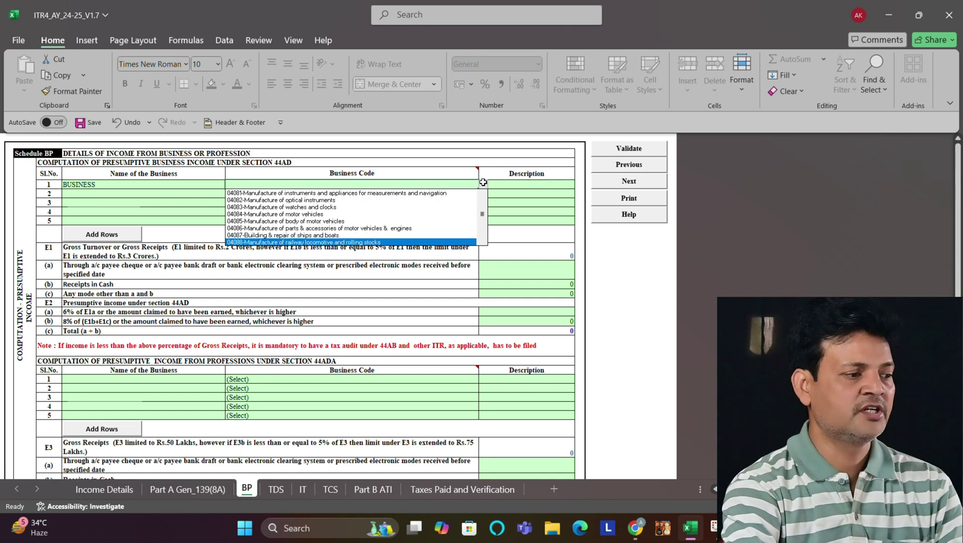
key("Down")
key("Down")
key("Down")
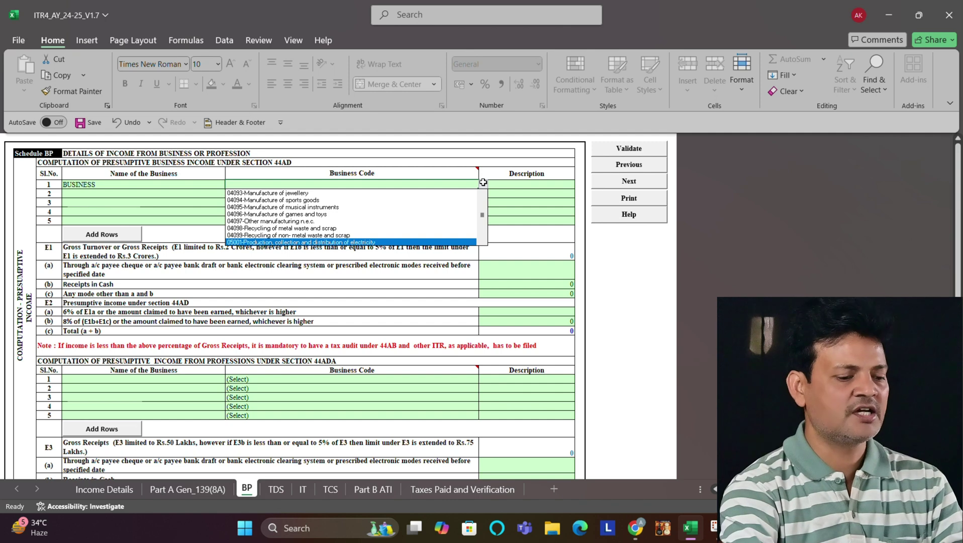
key("Up")
key("Up")
key("Up")
key("Up")
key("Up")
key("Up")
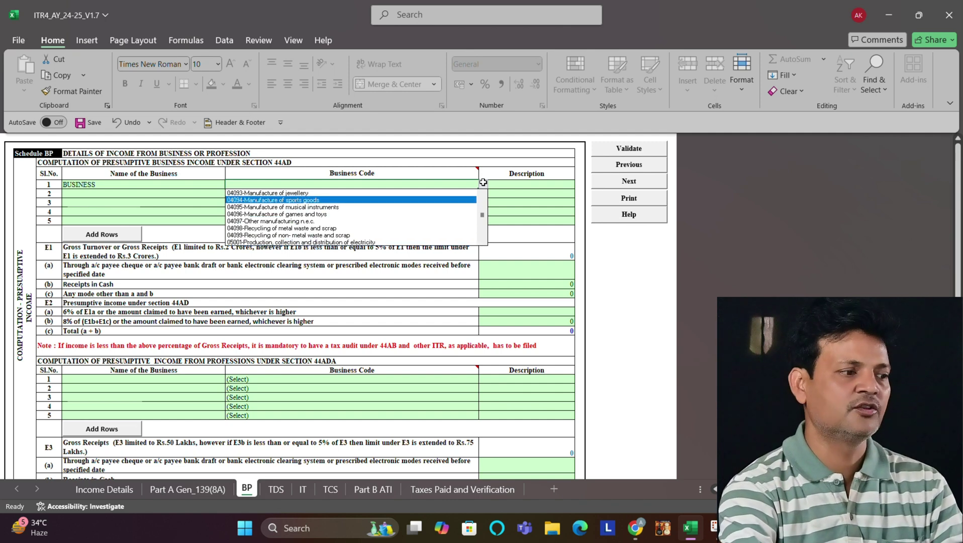
key("Down")
key("Down")
key("Down")
key("Down")
key("Down")
key("Down")
key("Down")
key("Down")
key("Down")
key("Down")
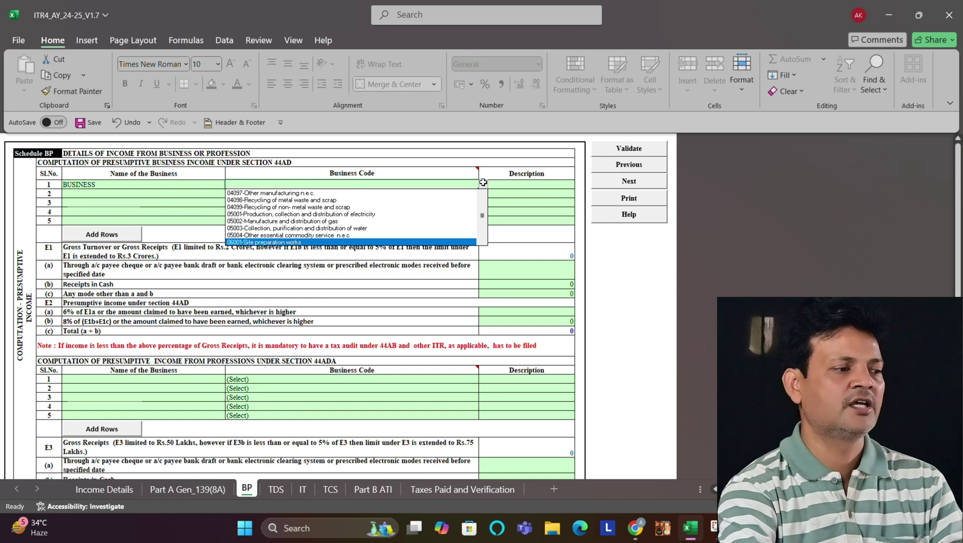
key("Down")
key("Down")
key("Down")
key("Down")
key("Down")
key("Down")
key("Down")
key("Down")
key("Down")
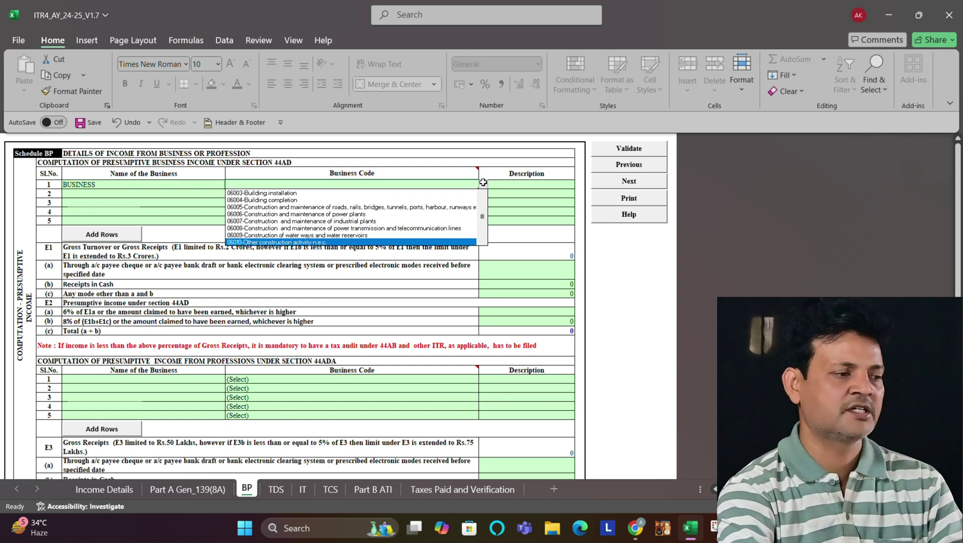
key("Down")
key("Down")
key("Down")
key("Down")
key("Down")
key("Down")
key("Down")
key("Down")
key("Down")
key("Down")
key("Down")
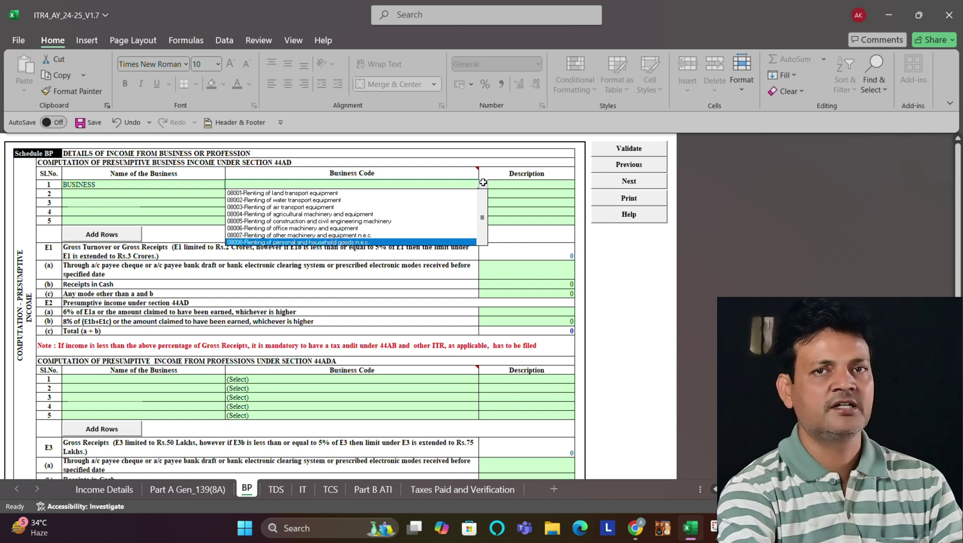
key("Down")
key("Down")
key("Down")
key("Down")
key("Down")
key("Down")
key("Down")
key("Down")
key("Down")
key("Down")
key("Down")
key("Down")
key("Down")
key("Down")
key("Down")
key("Down")
key("Down")
key("Down")
key("Down")
key("Down")
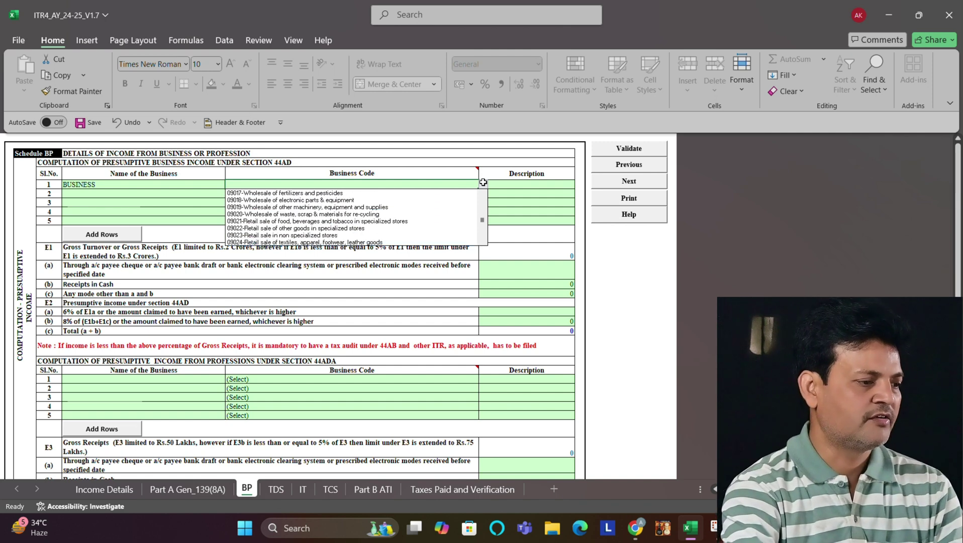
key("Down")
key("Down")
key("Down")
key("Down")
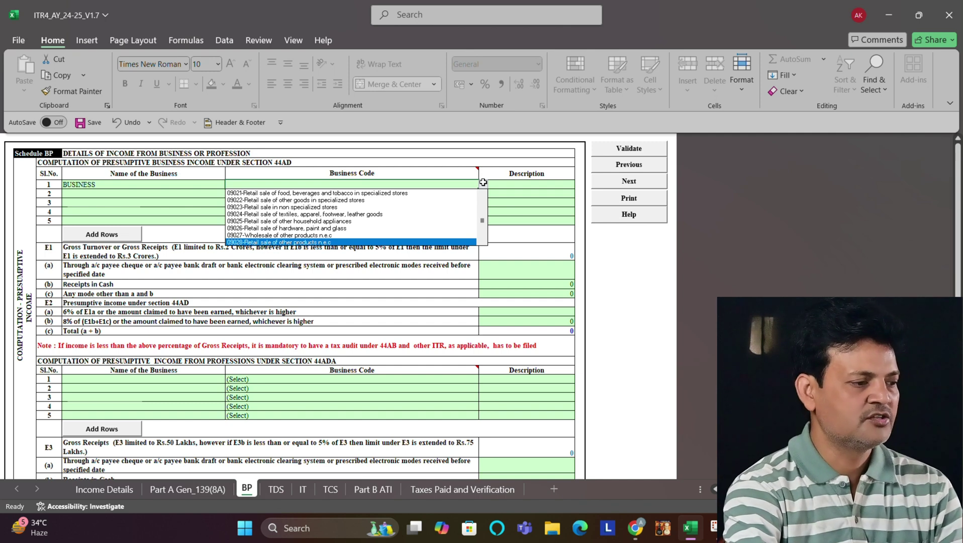
key("Return")
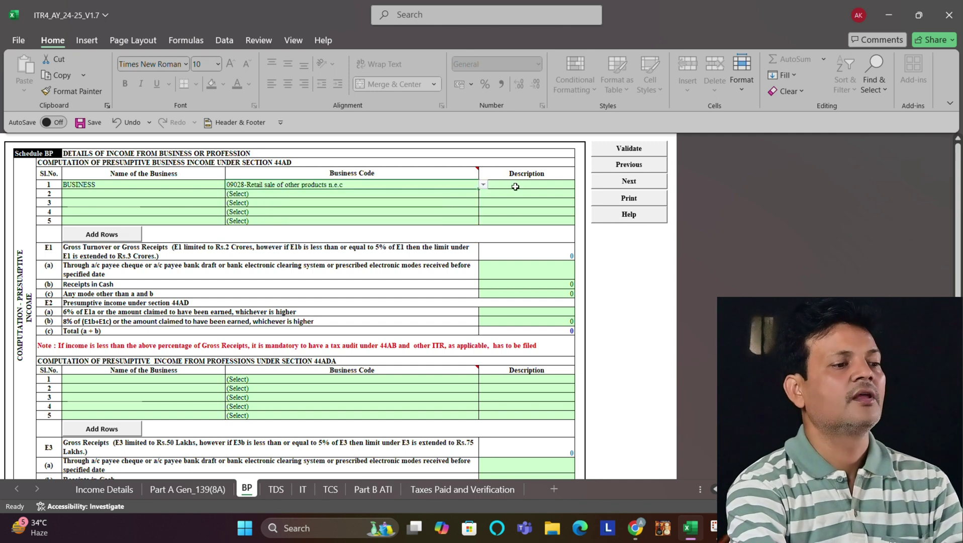
Step: Type RETAIL SALE as the business description
left_click(515, 187)
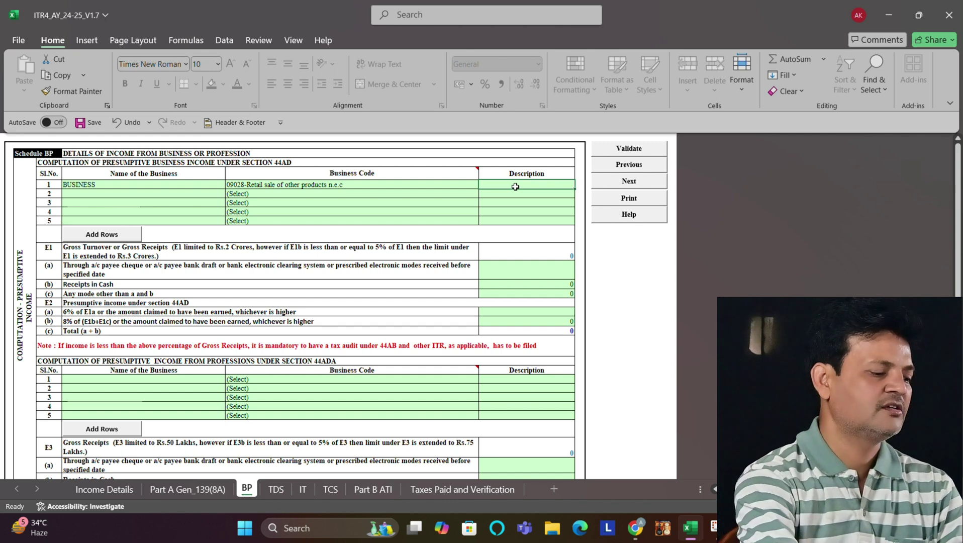
type("REATI")
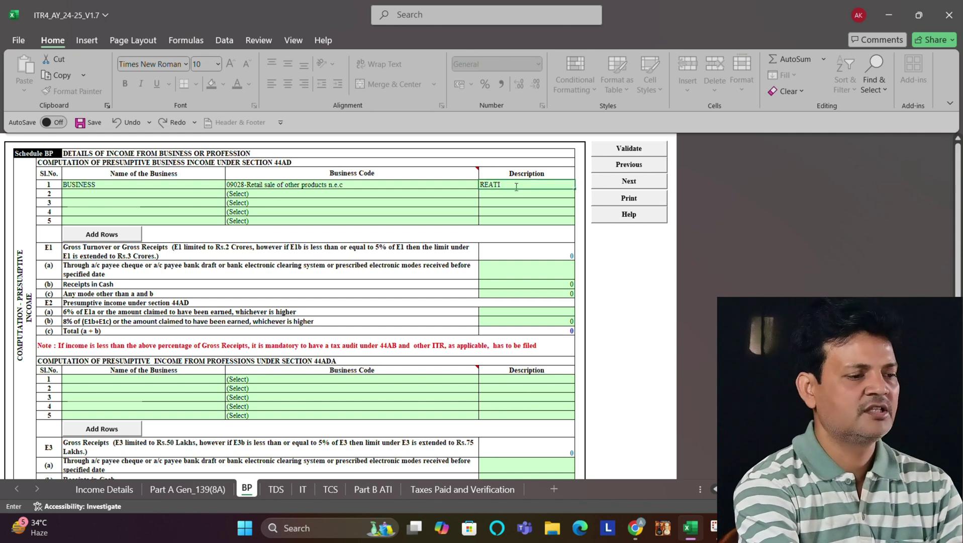
key("BackSpace")
key("BackSpace")
key("BackSpace")
type("TAIL SALE")
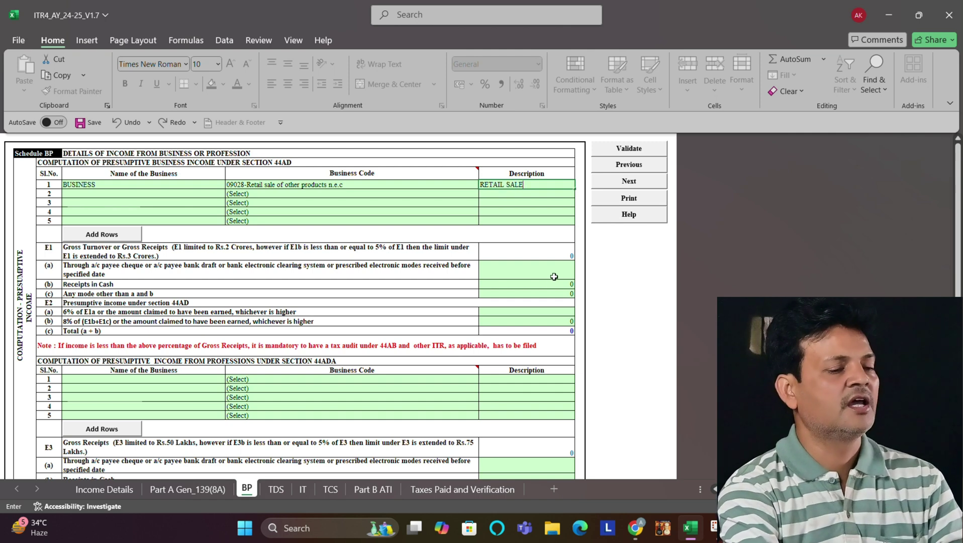
Step: Revise the E1(a) bank receipts and enter 1545850 as E1(b) cash receipts
scroll(929, 223, "down", 1)
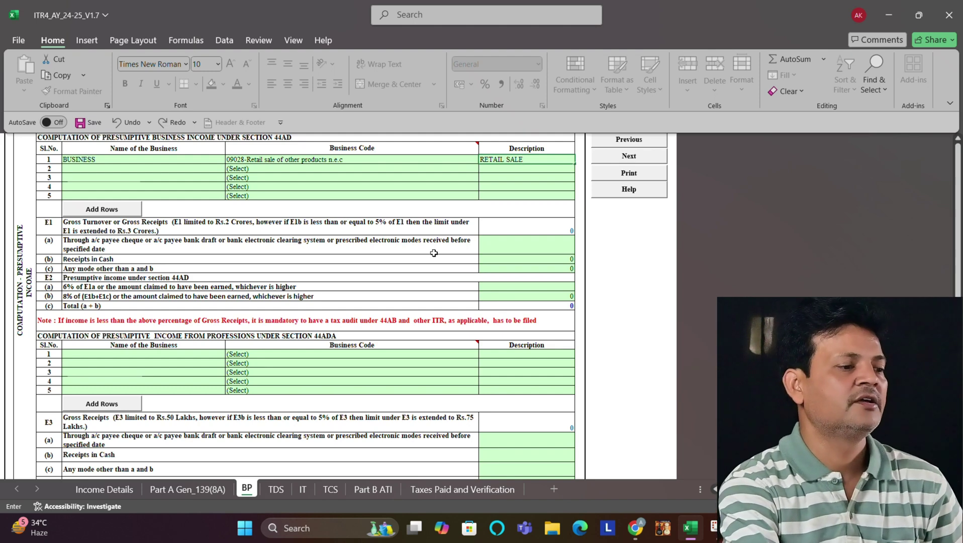
left_click(518, 249)
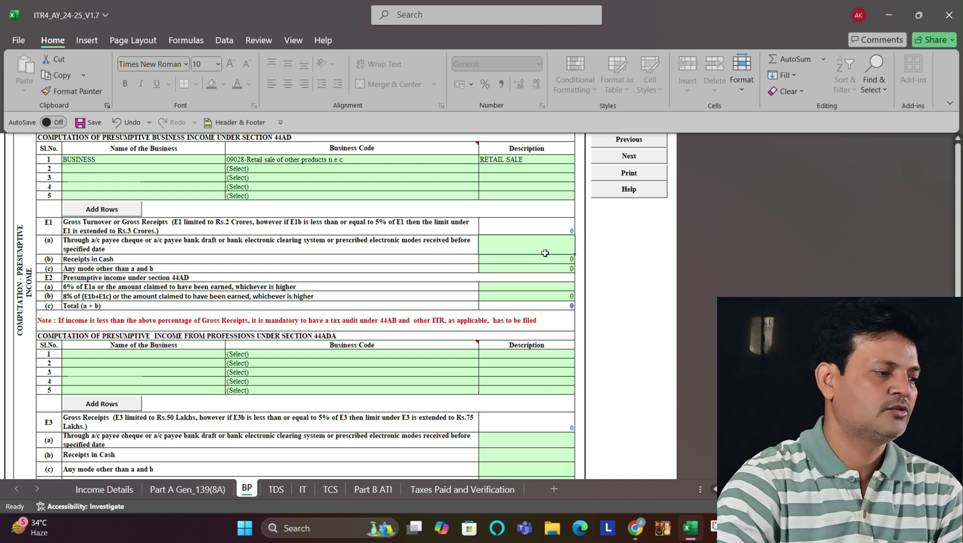
type("12")
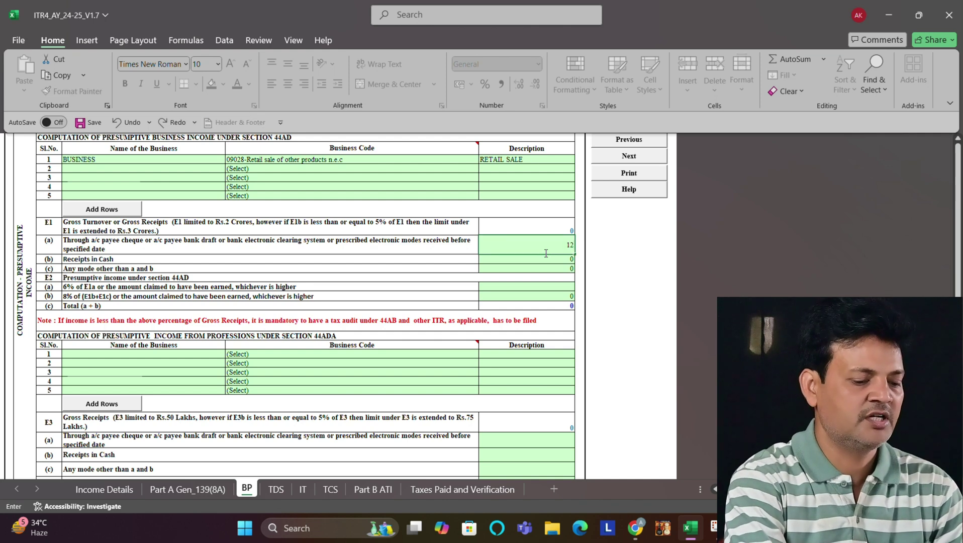
key("BackSpace")
key("BackSpace")
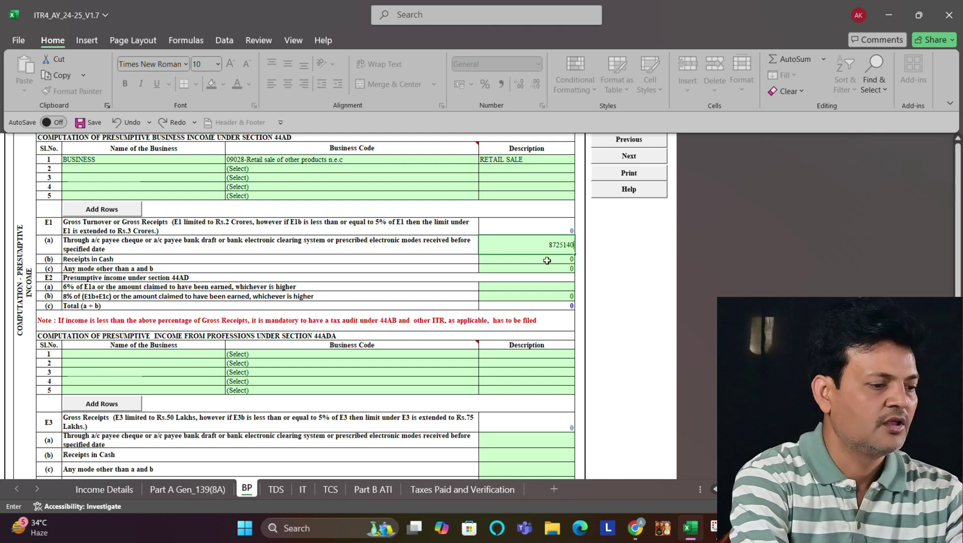
left_click(546, 259)
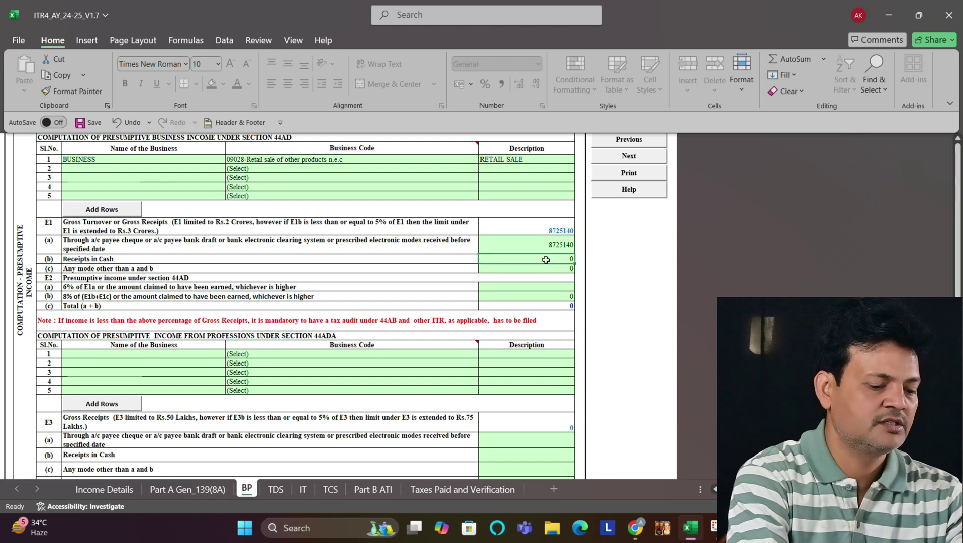
type("1545850")
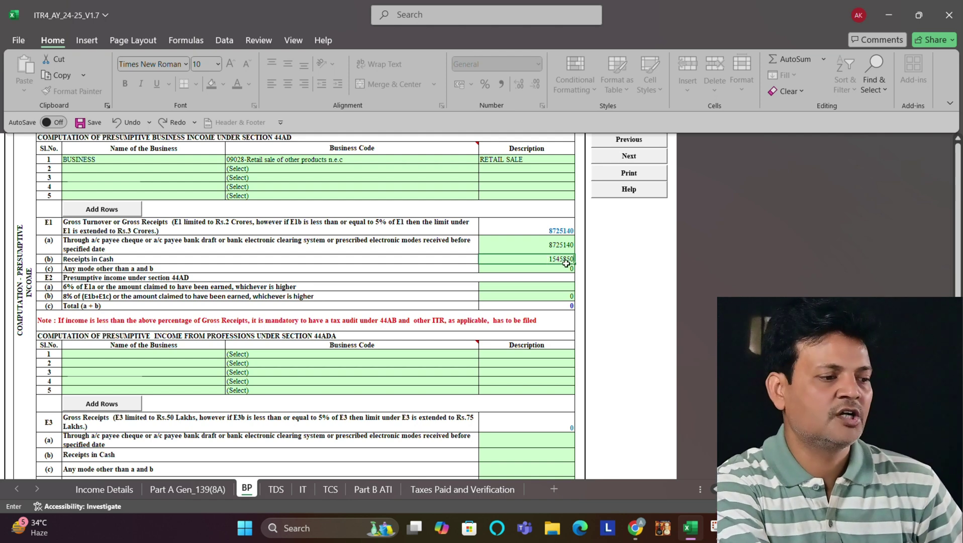
left_click(542, 288)
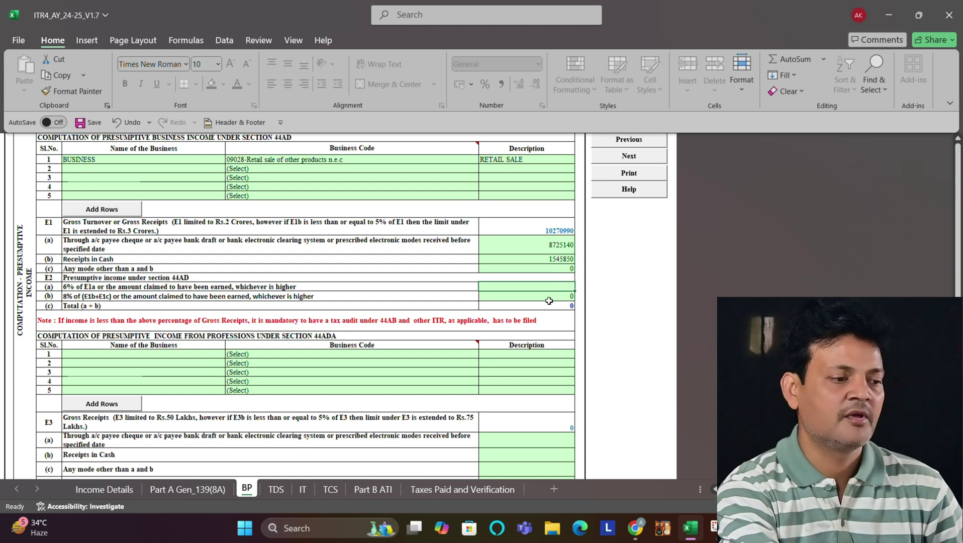
Step: Confirm presumptive income of 175400 and 315240, totalling 490640, then scroll down
left_click(548, 297)
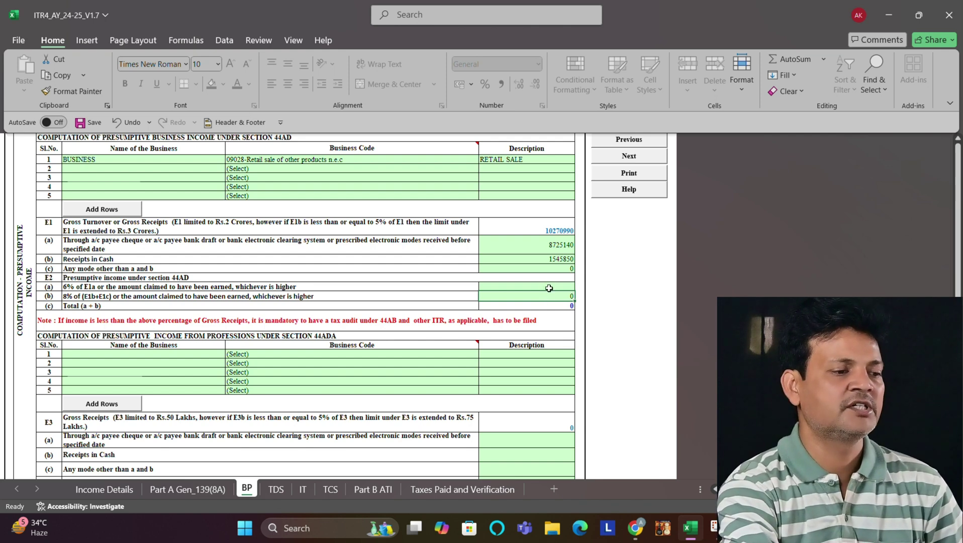
left_click(549, 288)
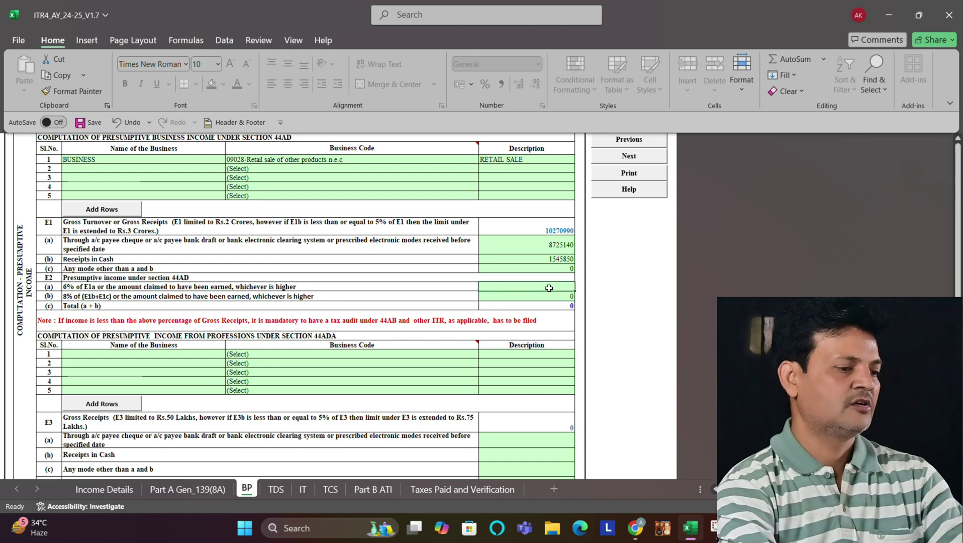
left_click(540, 307)
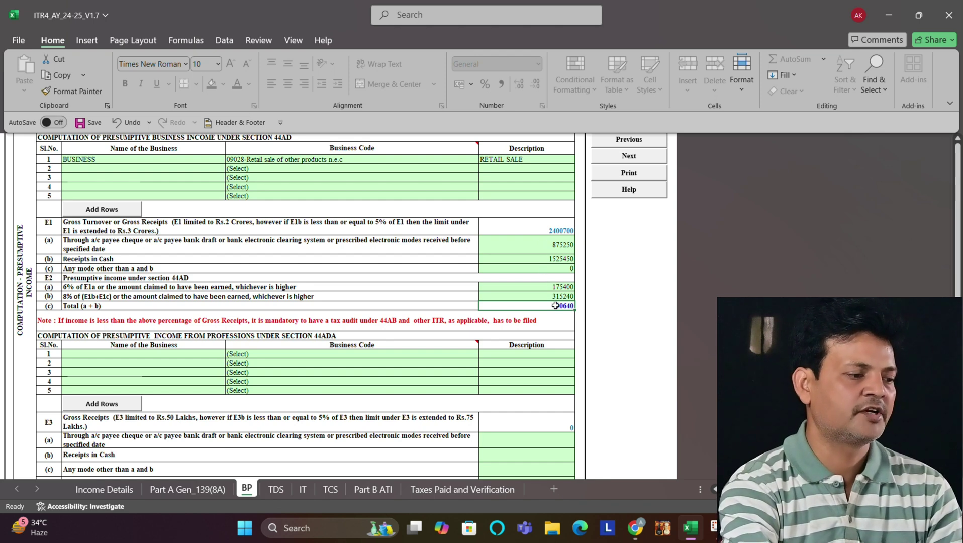
left_click_drag(958, 200, 958, 403)
left_click(958, 479)
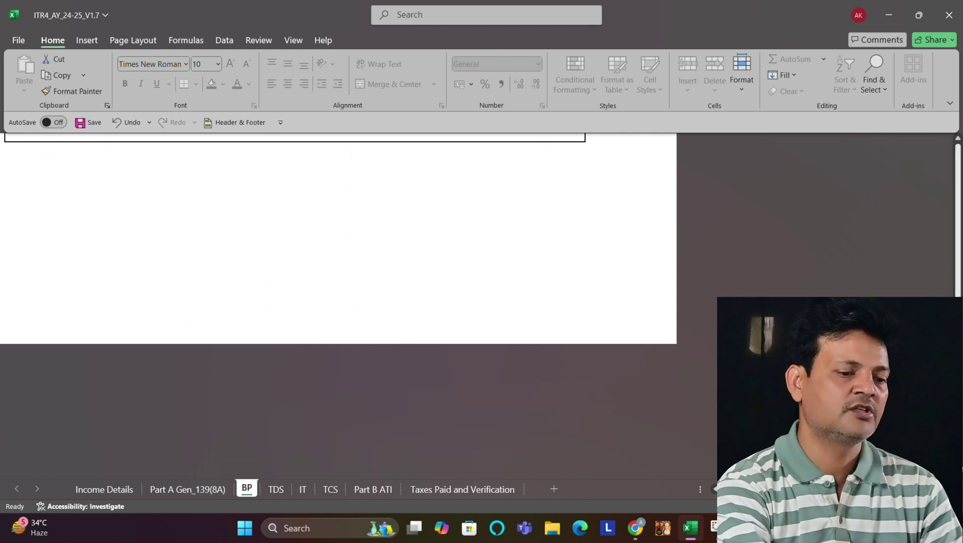
Step: Enter sundry creditors 254200, fixed assets 325450 and inventories 425000
left_click(957, 141)
left_click(958, 140)
left_click(958, 140)
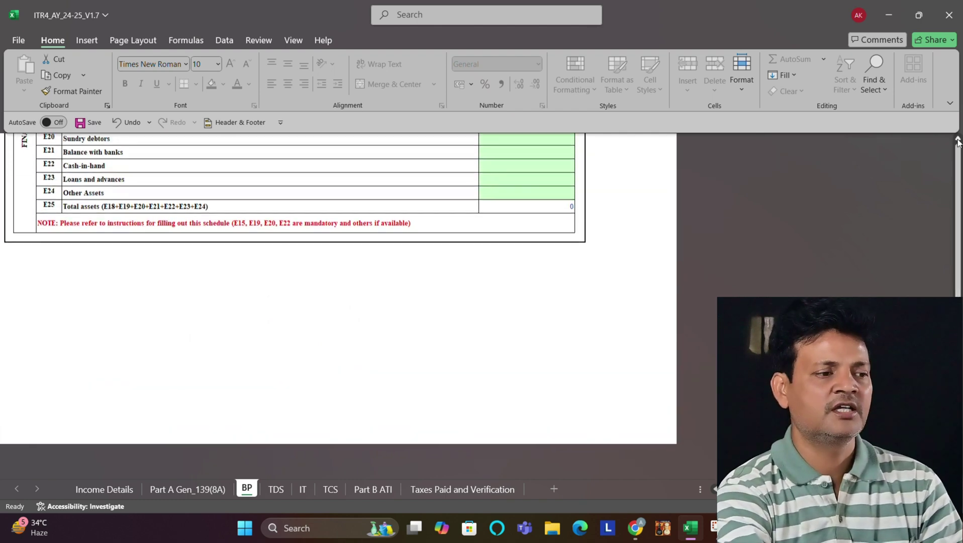
left_click(958, 141)
left_click(958, 141)
left_click(957, 141)
left_click(957, 141)
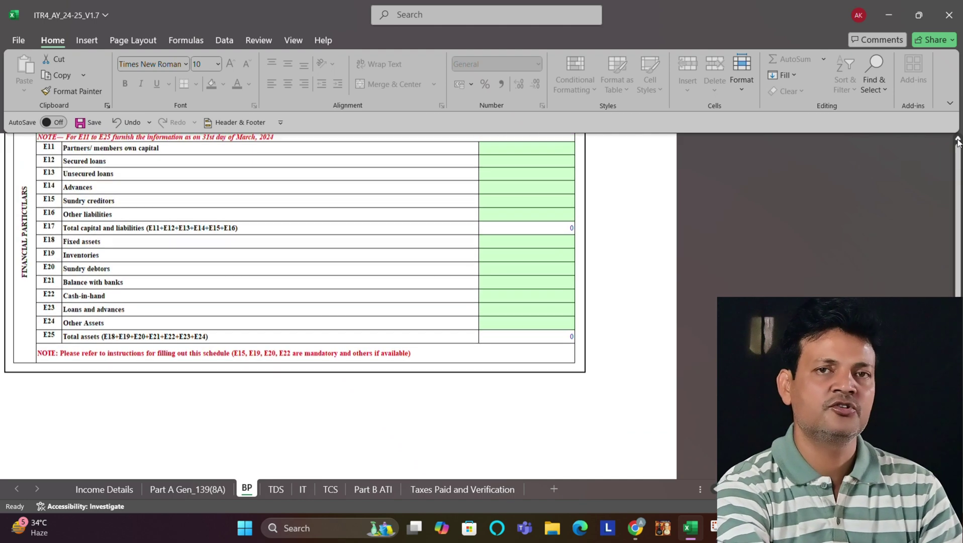
left_click(958, 140)
left_click(957, 141)
left_click(958, 141)
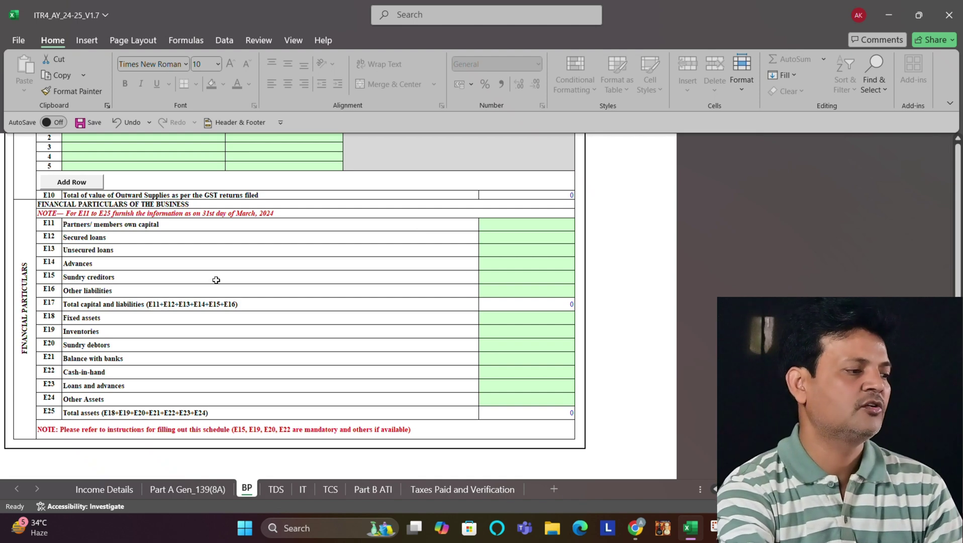
left_click(507, 275)
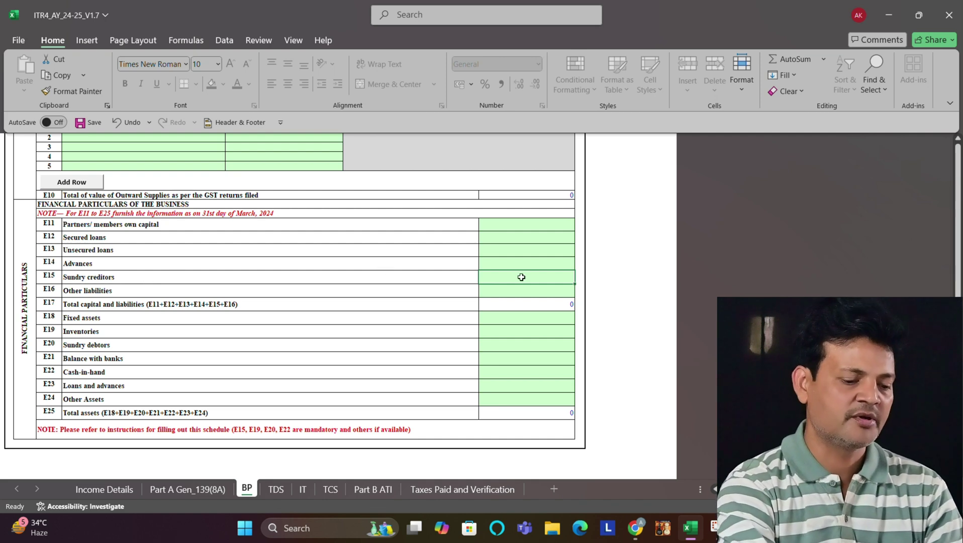
type("254200")
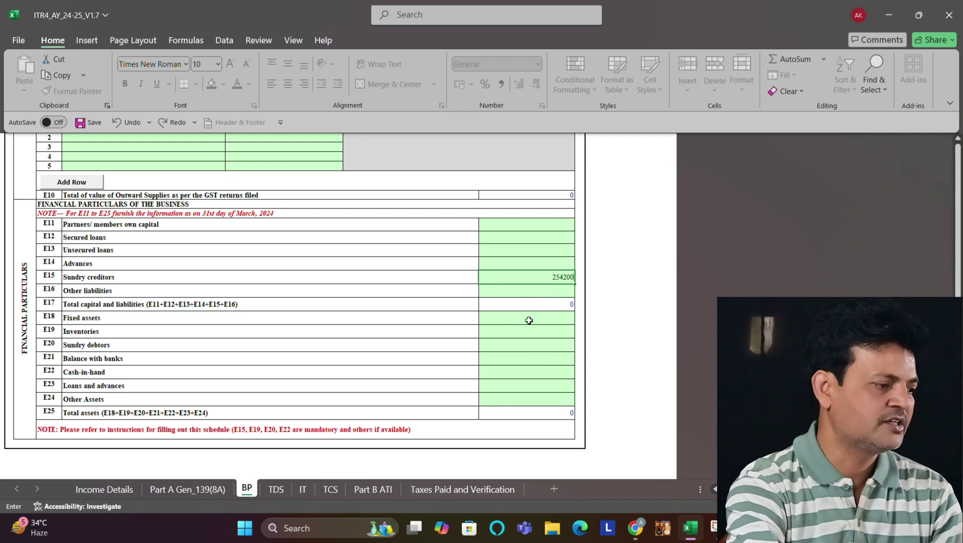
left_click(529, 320)
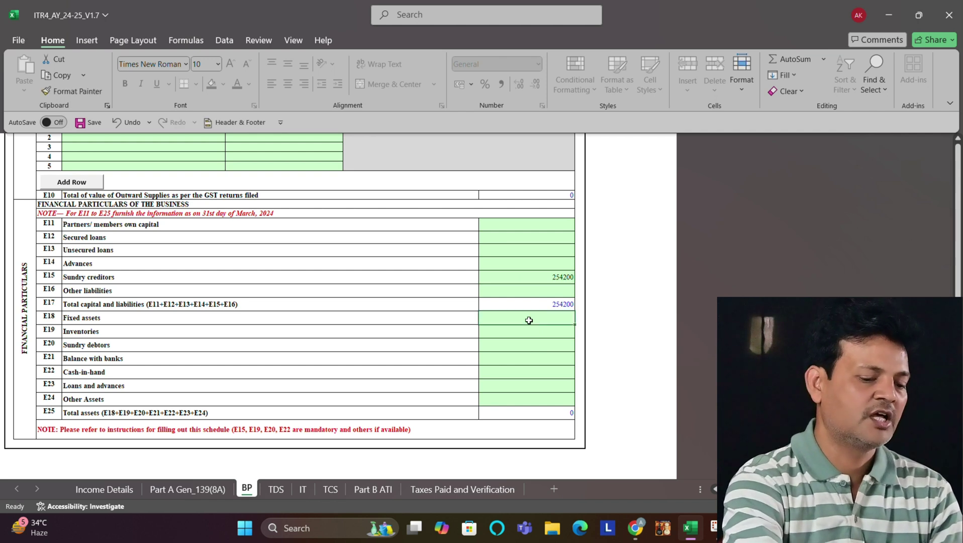
type("325450")
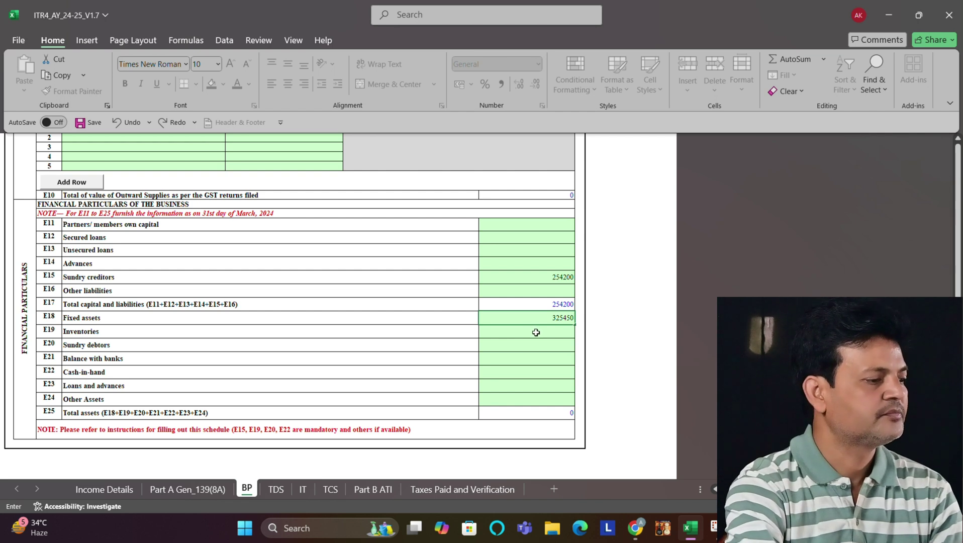
left_click(535, 332)
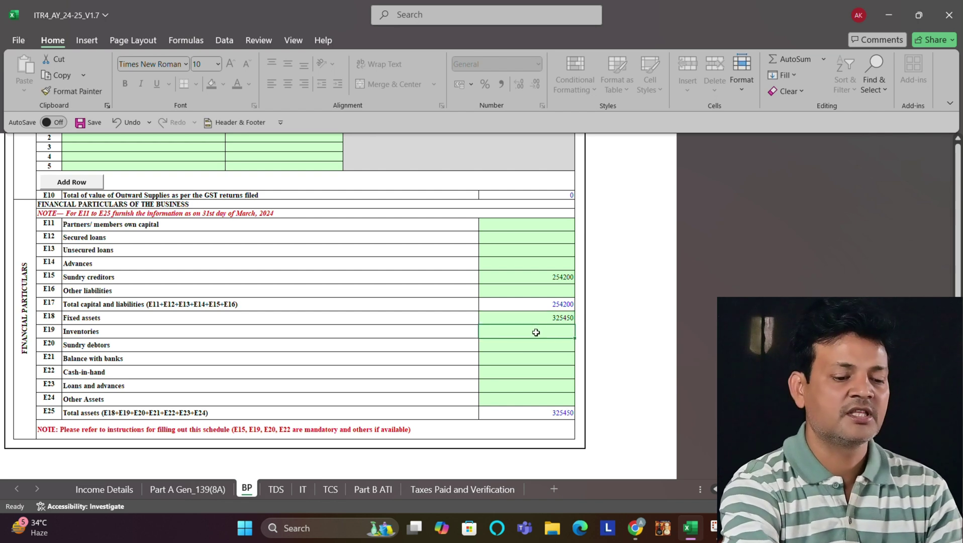
type("425000")
left_click(524, 346)
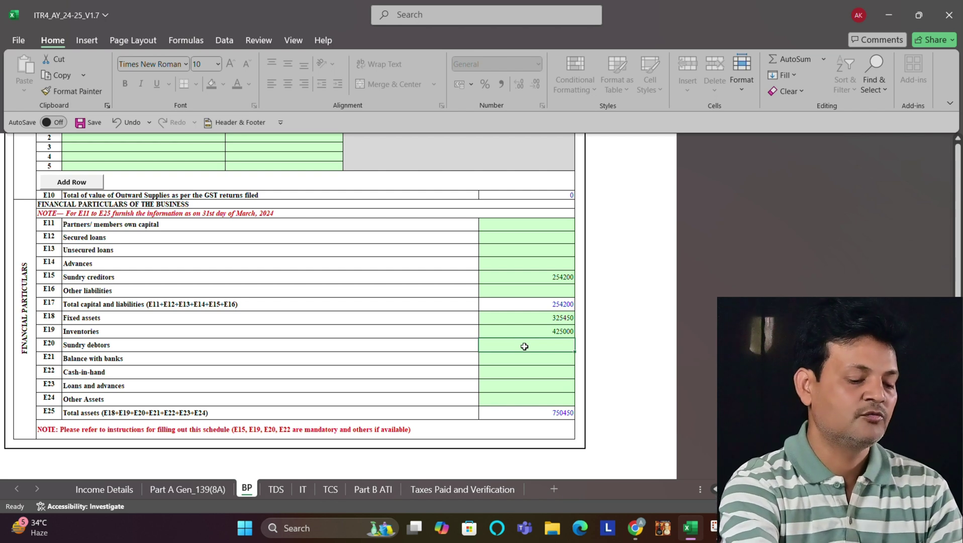
Step: Enter sundry debtors 22500 and cash-in-hand 45200, then validate Schedule BP
type("22500")
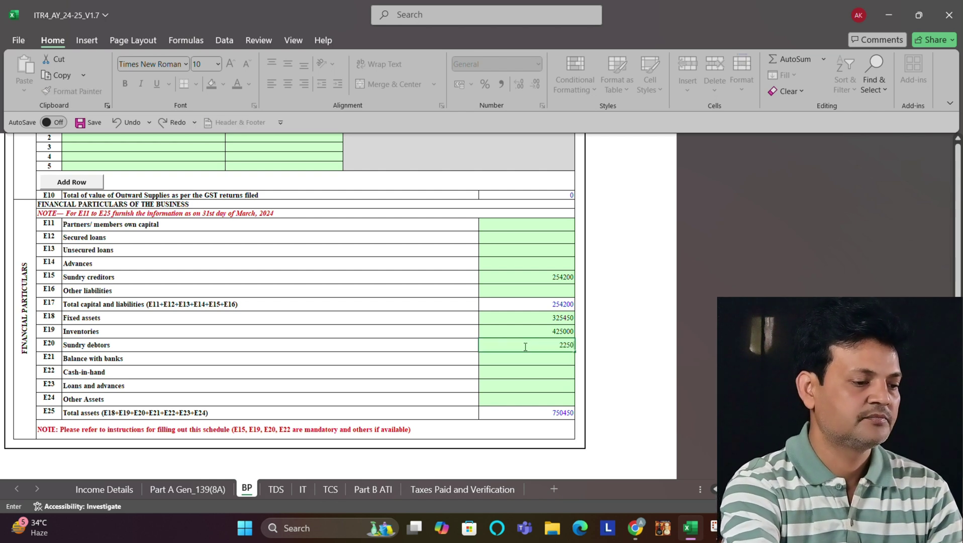
left_click(530, 361)
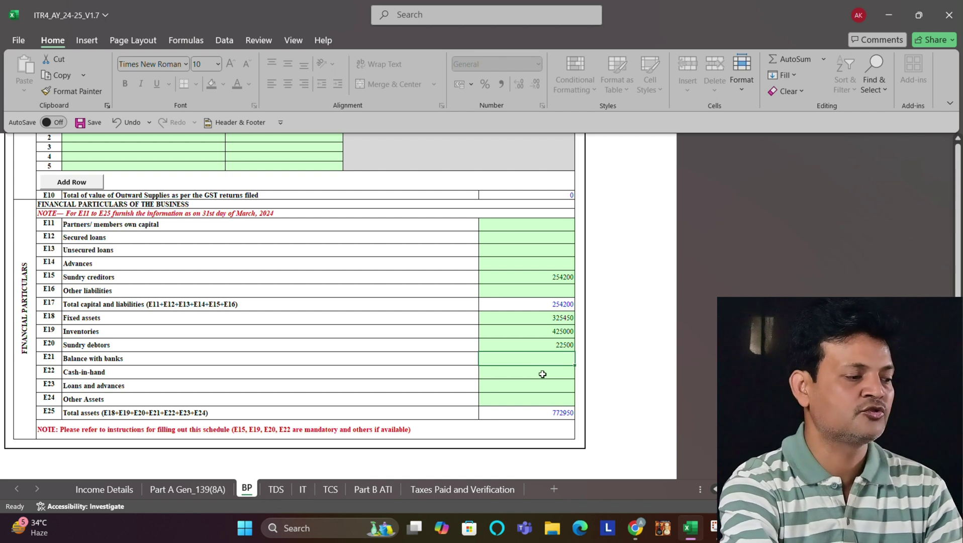
left_click(542, 374)
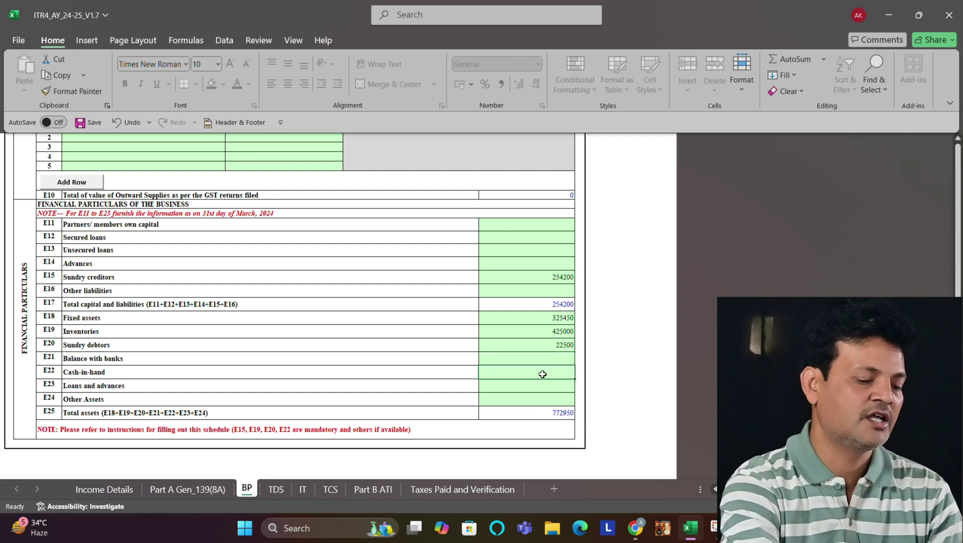
type("45200")
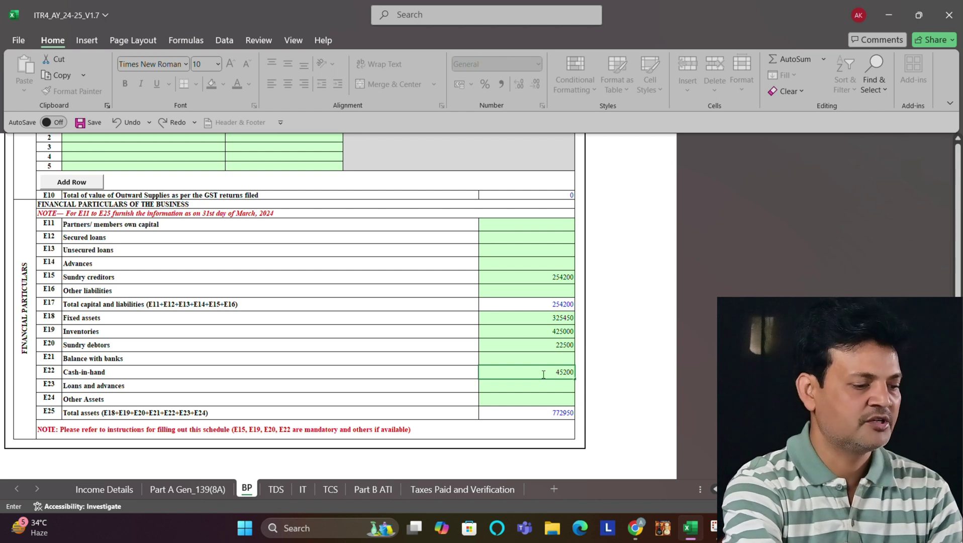
left_click(538, 389)
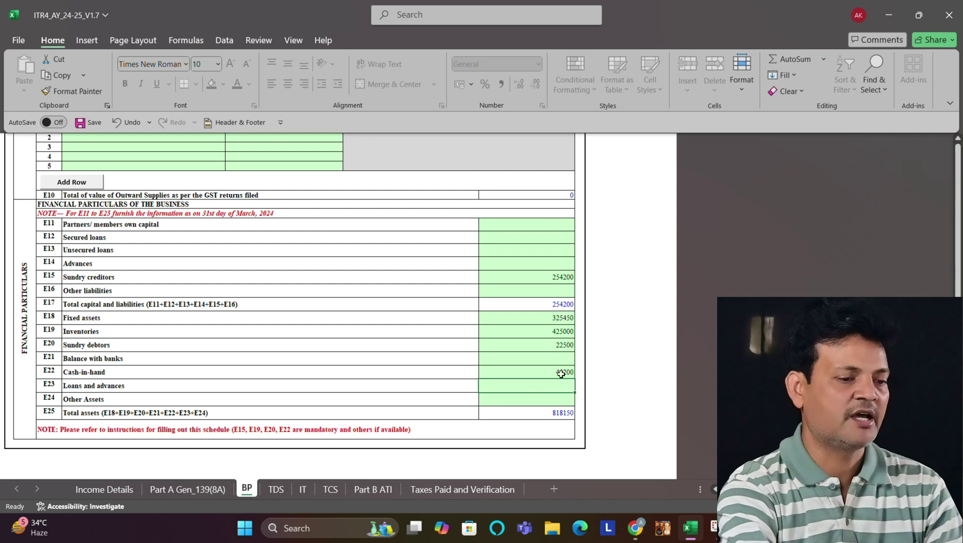
left_click_drag(957, 246, 959, 148)
left_click(622, 149)
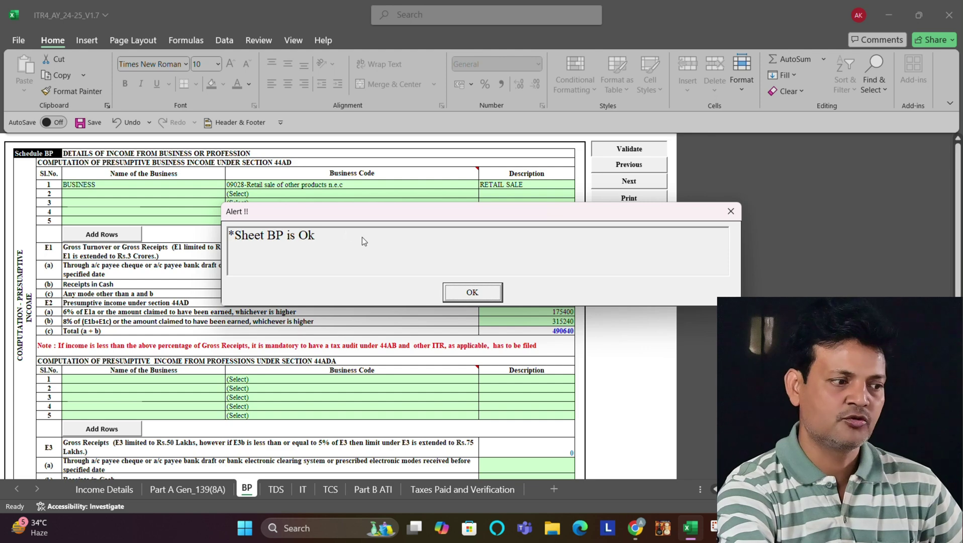
Step: Change E2(a) 6% presumptive income to 25400, giving 340640, and revalidate Schedule BP
left_click(471, 292)
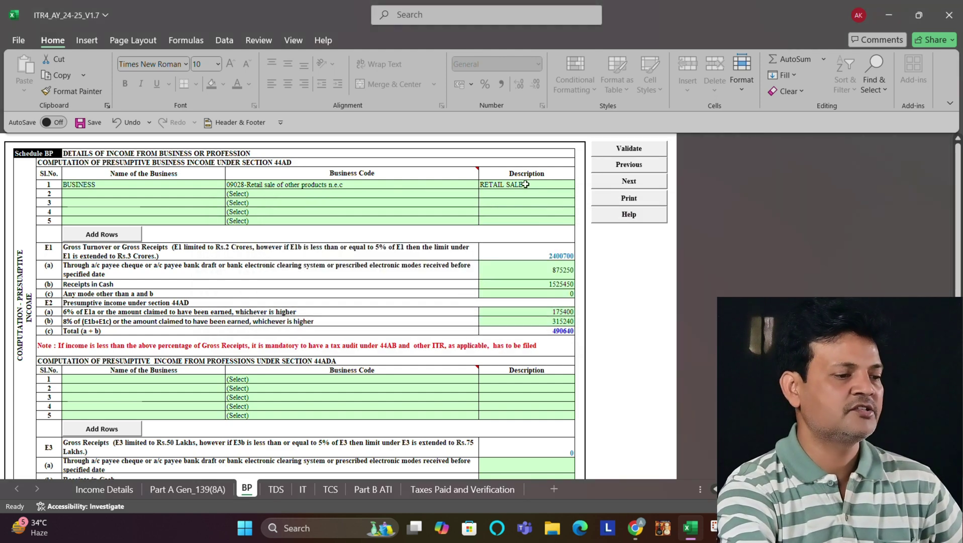
left_click(557, 312)
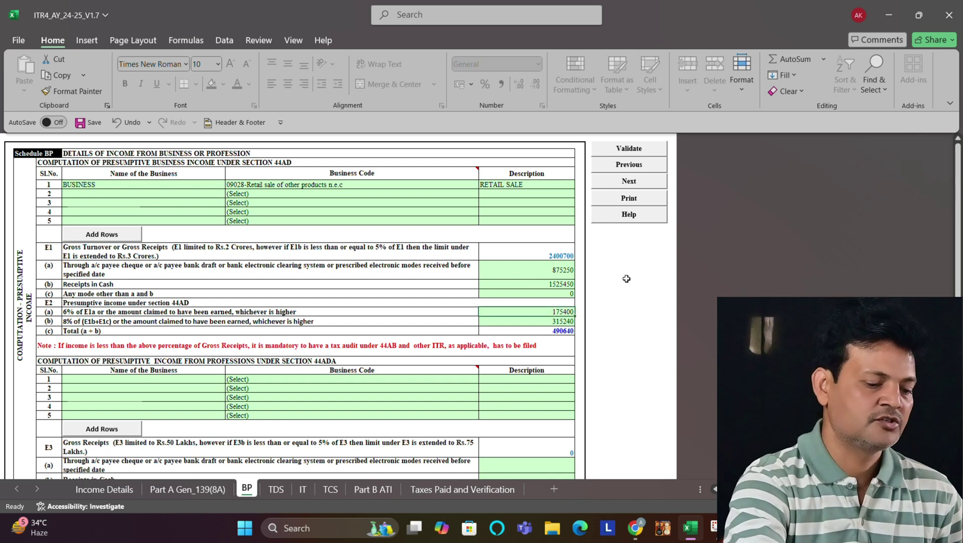
type("25400")
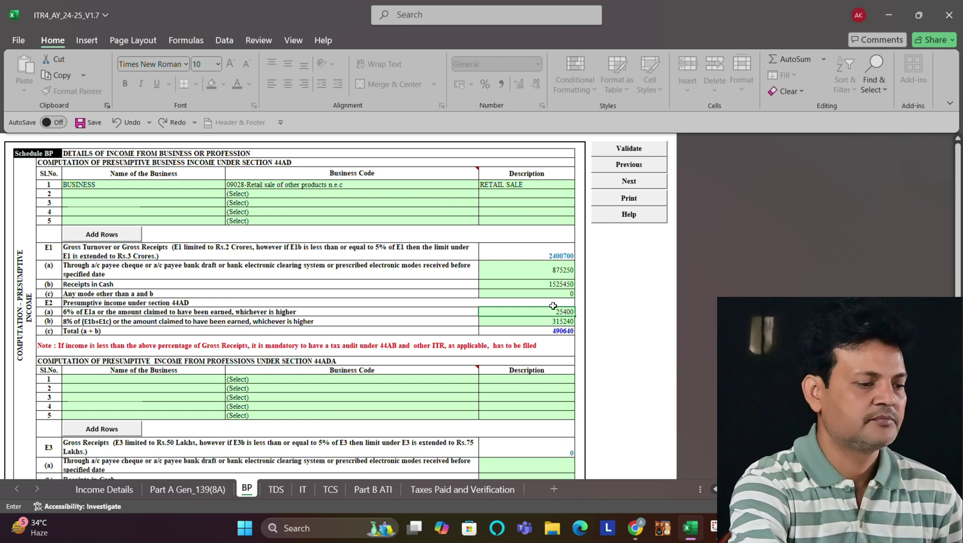
left_click(553, 306)
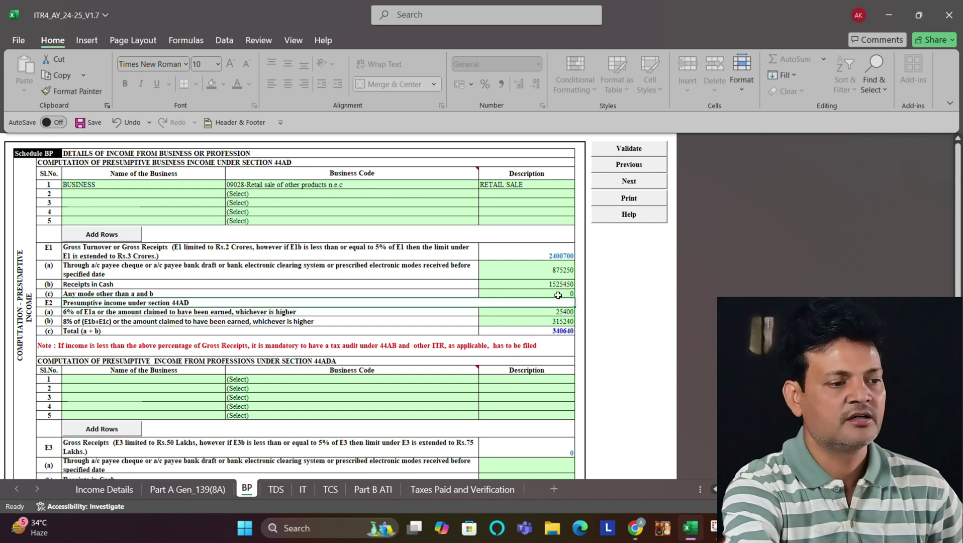
left_click(631, 150)
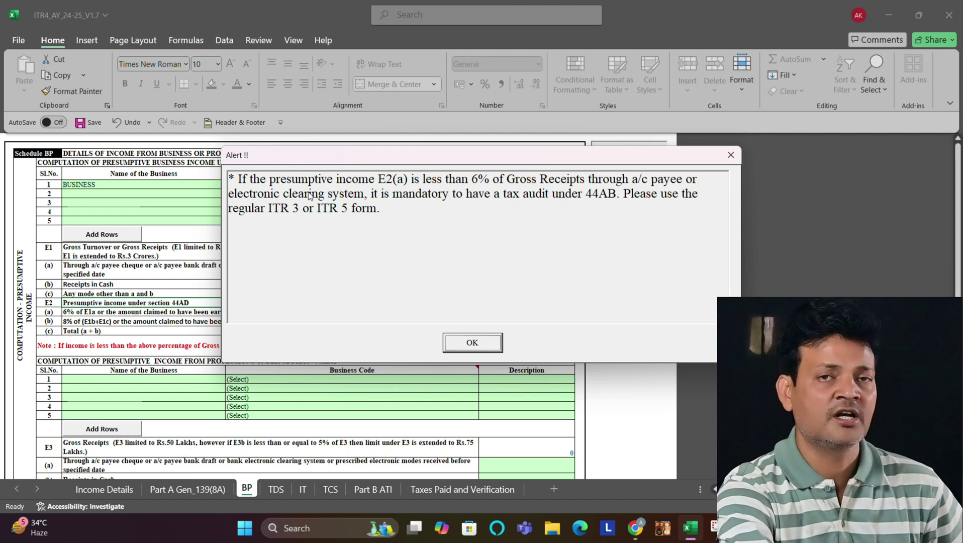
left_click(462, 341)
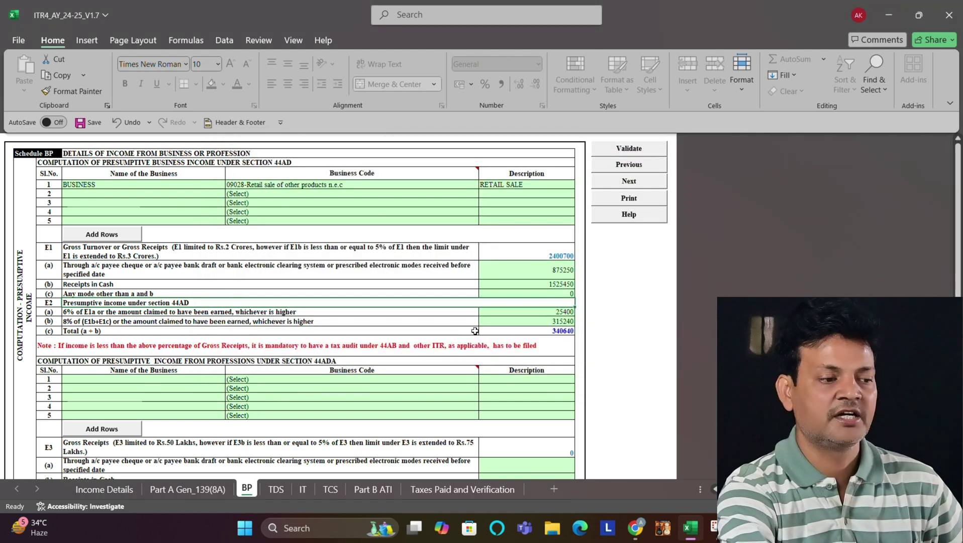
left_click(275, 489)
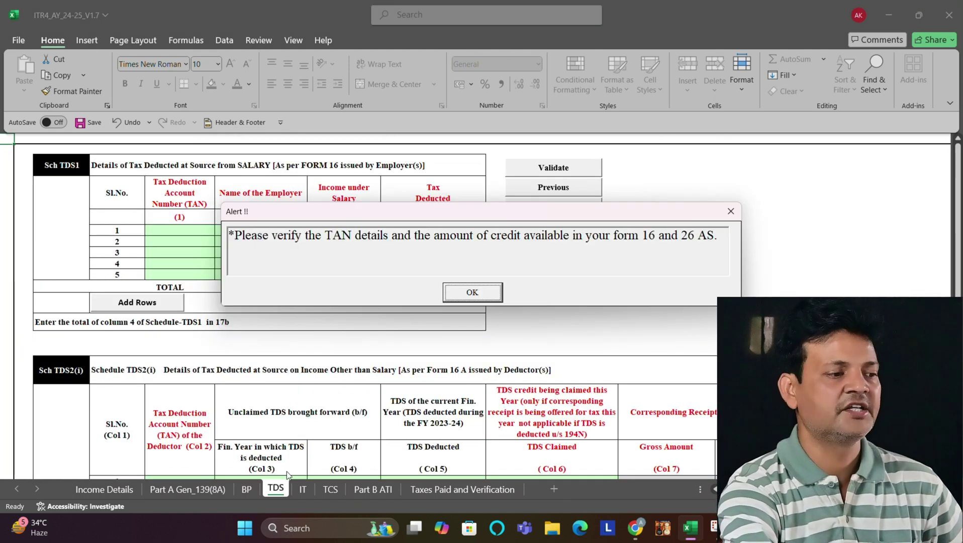
Step: Validate the TDS sheet as OK after dismissing the TAN reminder
left_click(463, 291)
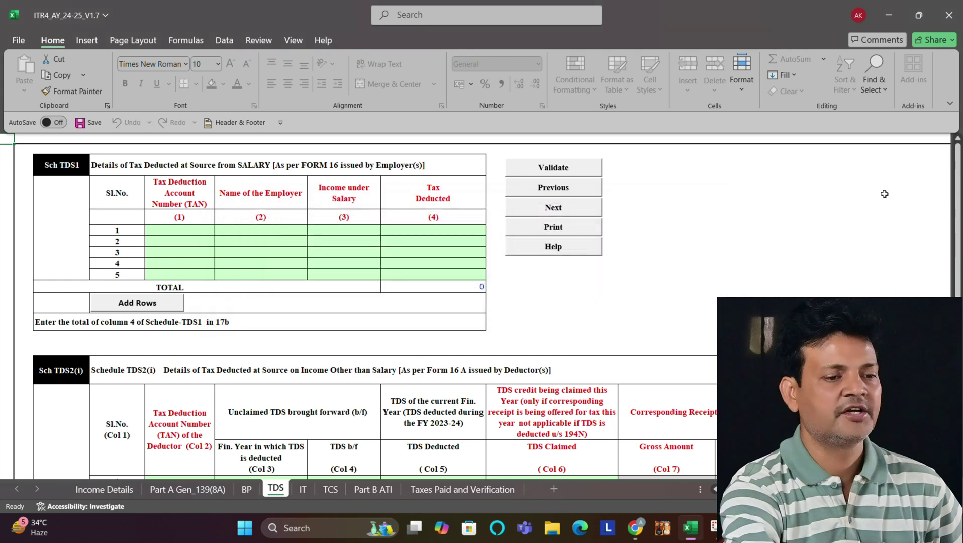
left_click_drag(957, 201, 957, 295)
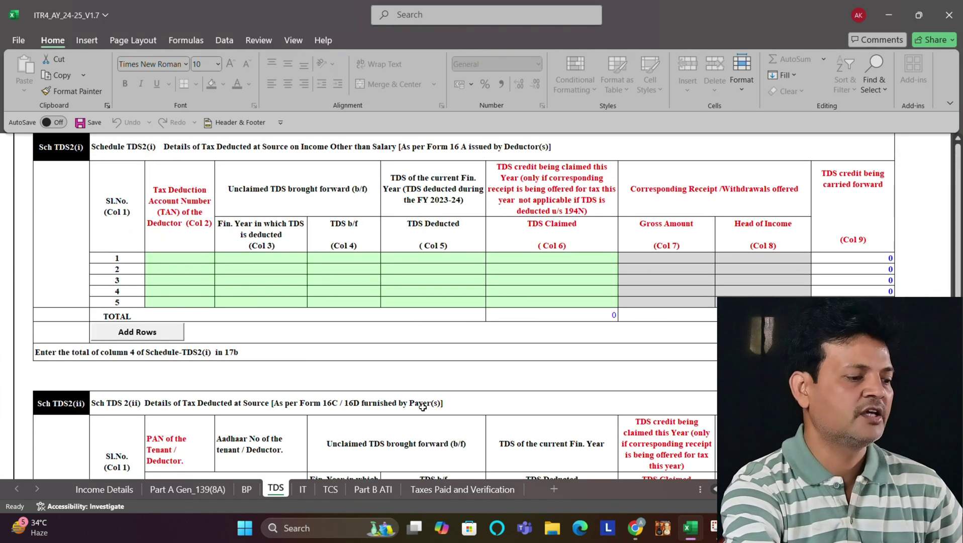
left_click(959, 138)
left_click(959, 138)
left_click_drag(959, 156, 959, 144)
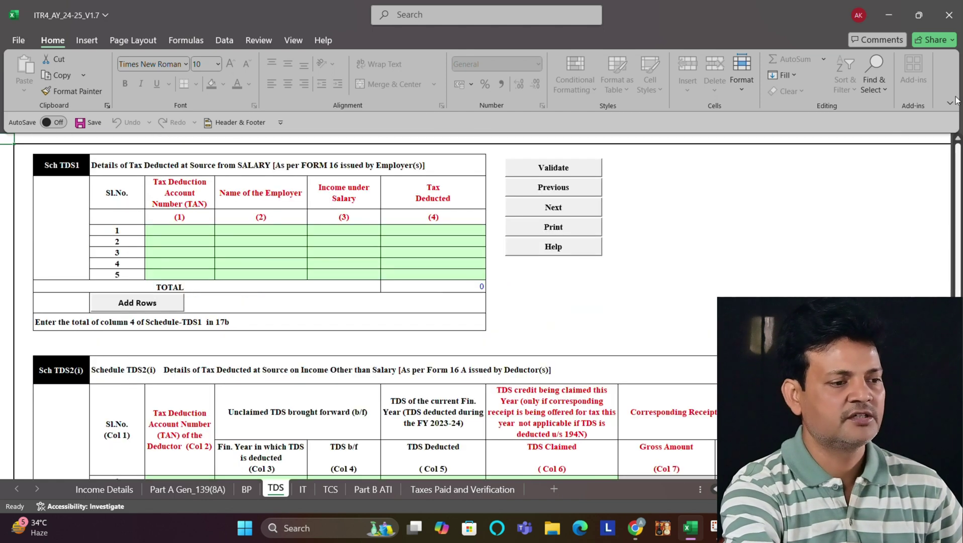
left_click(531, 172)
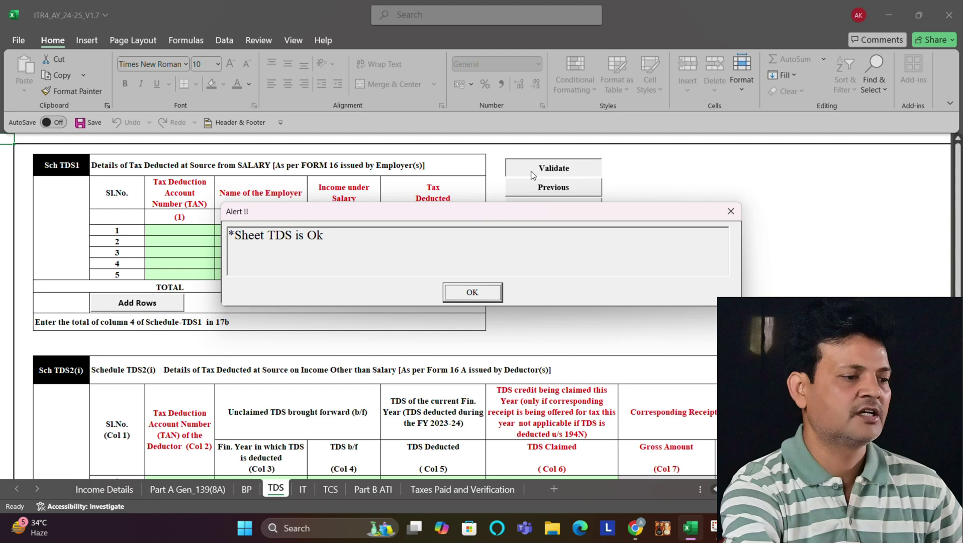
left_click(467, 291)
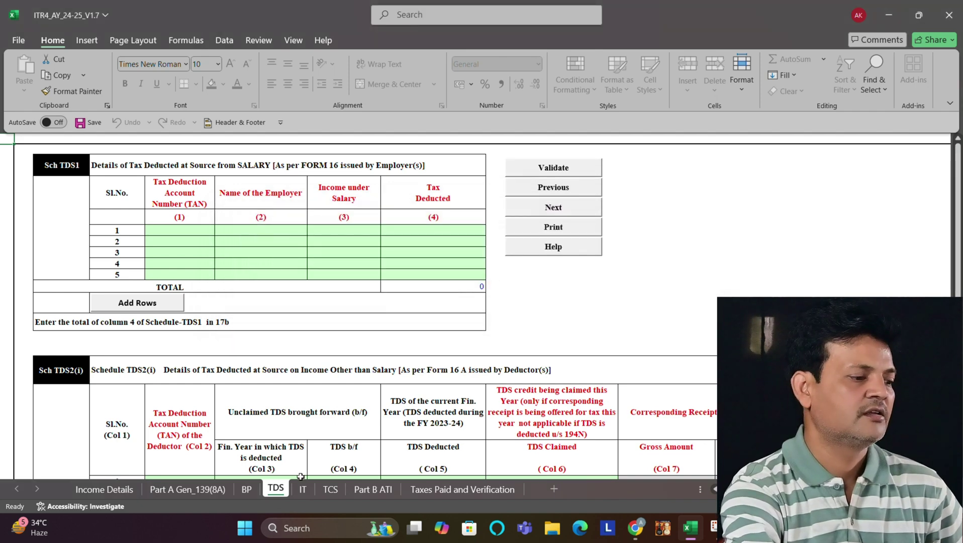
Step: Clear the IT sheet's payment and 139(8A) notices and validate it as OK
left_click(303, 489)
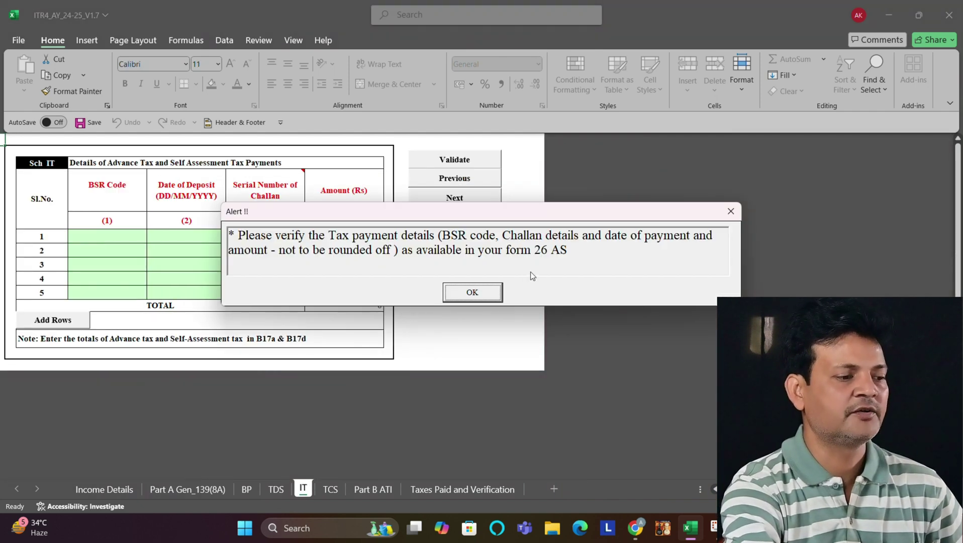
left_click(481, 291)
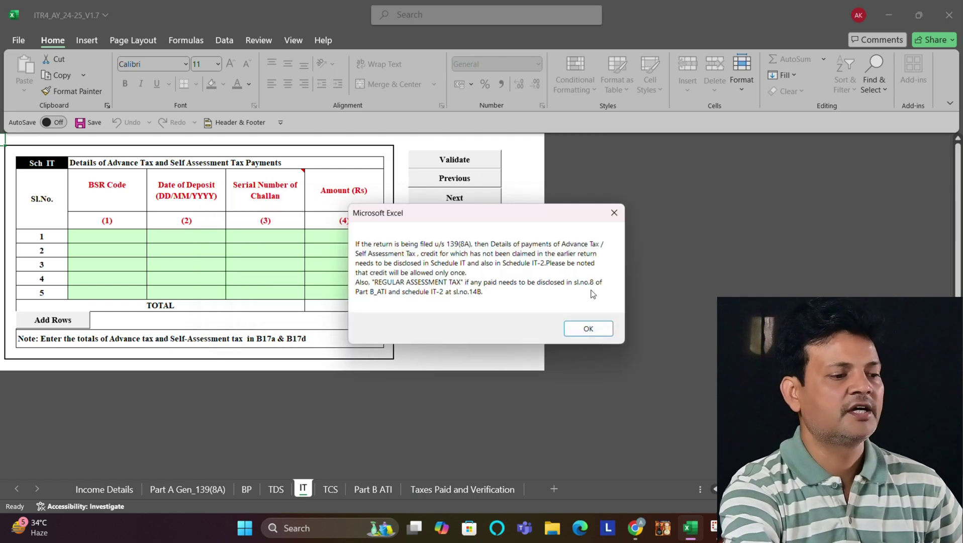
left_click(588, 328)
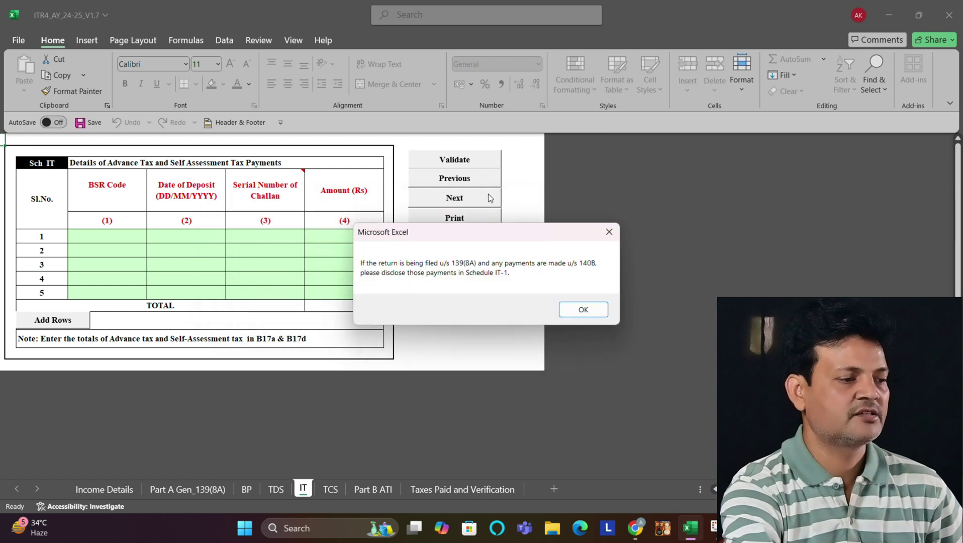
left_click(583, 310)
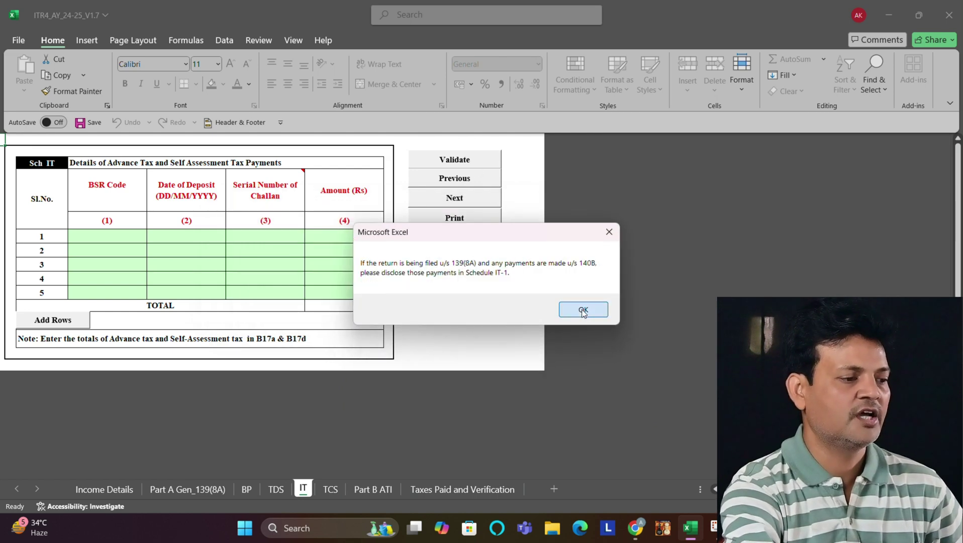
left_click(454, 159)
left_click(453, 291)
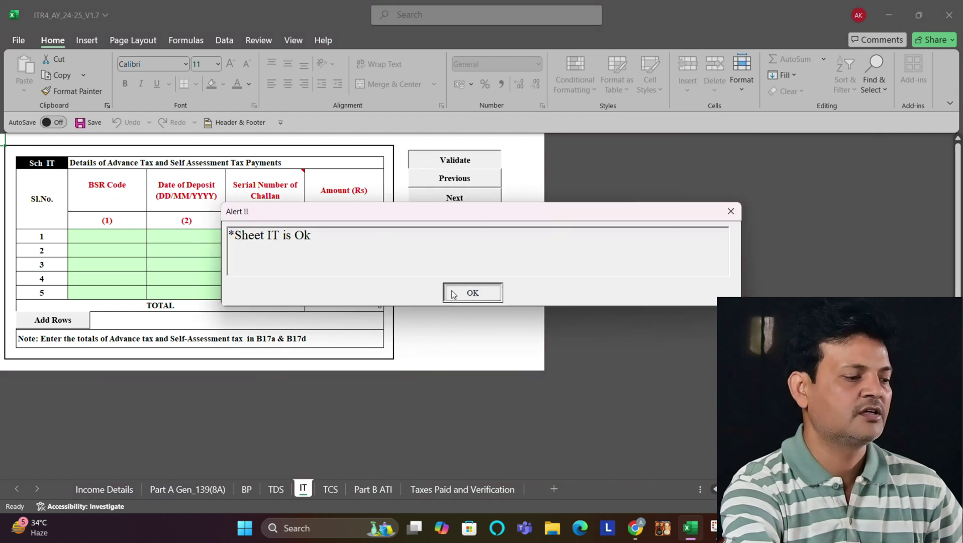
Step: Validate the TCS sheet as OK
left_click(330, 489)
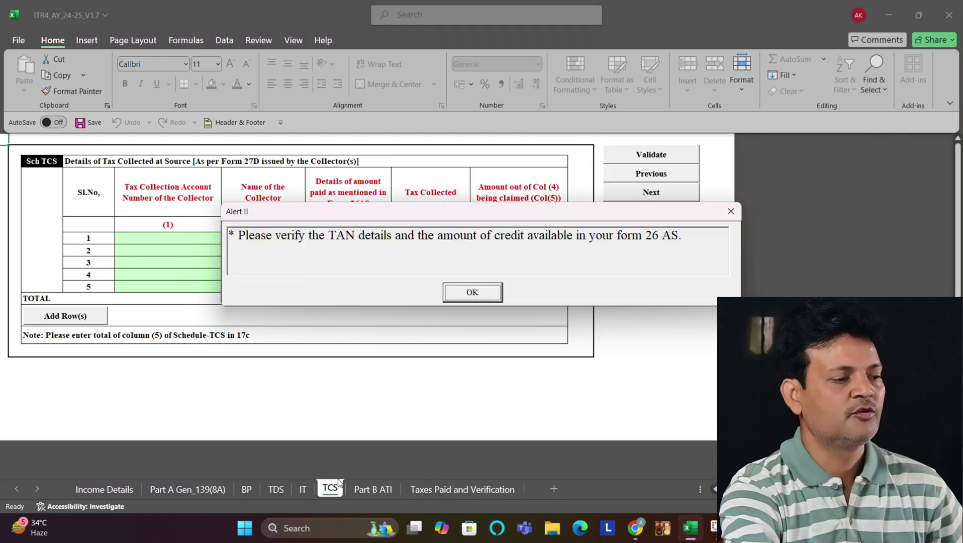
left_click(472, 294)
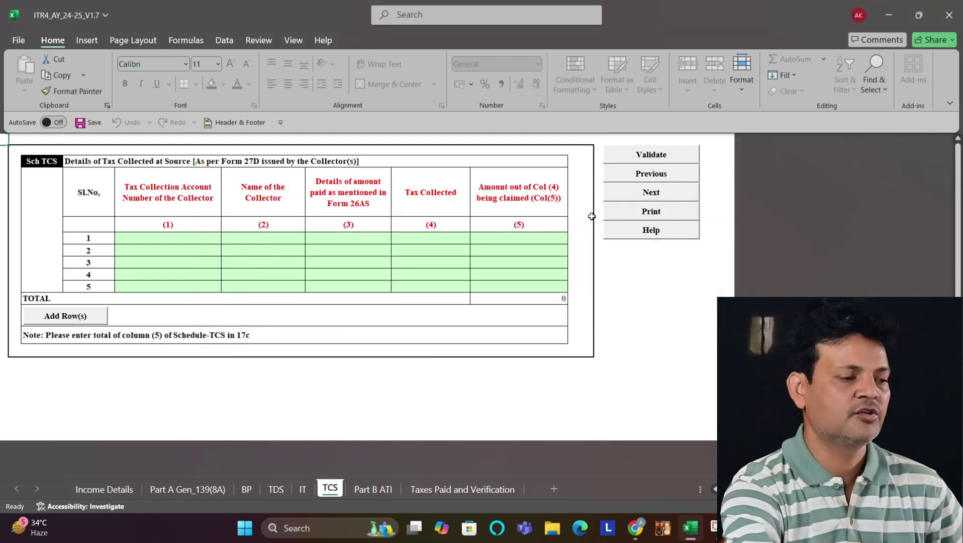
left_click(649, 156)
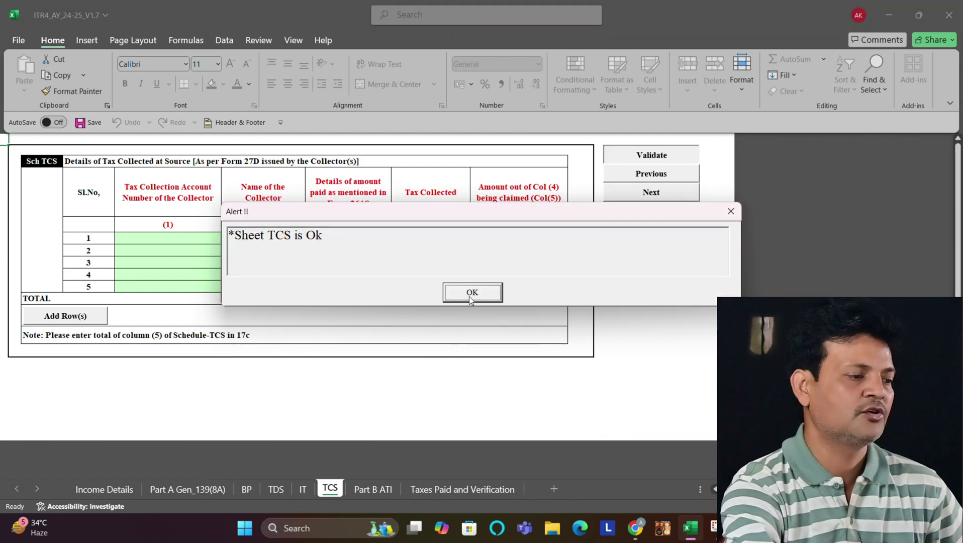
left_click(470, 293)
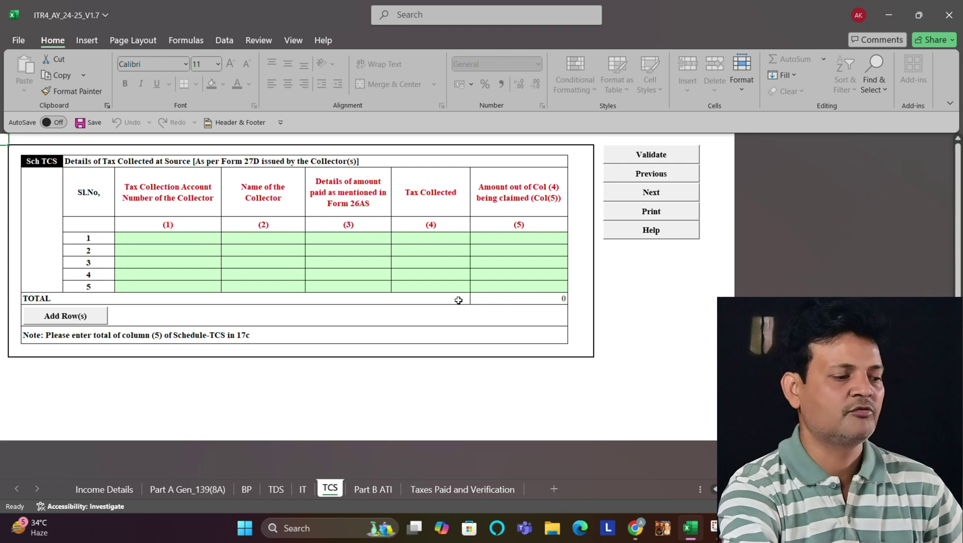
left_click(379, 491)
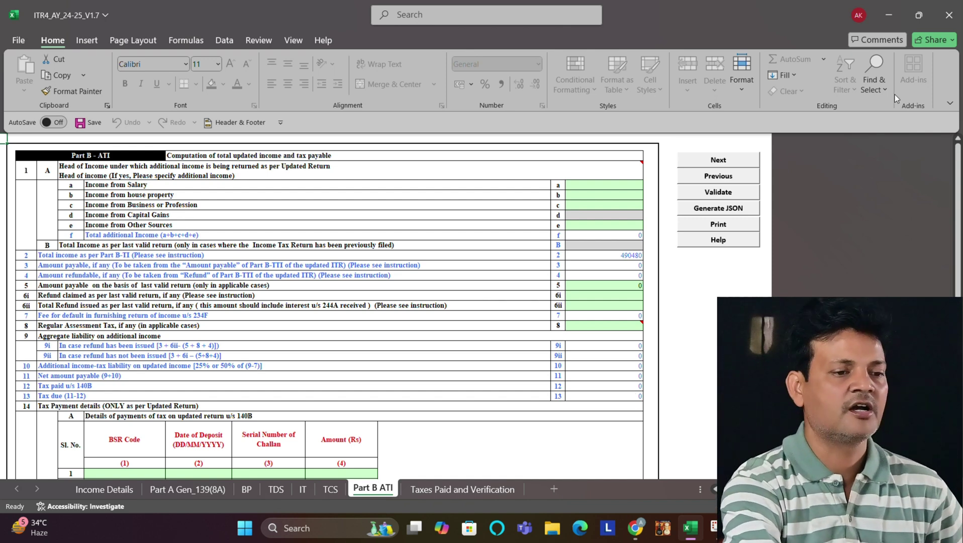
Step: Scroll through Part B ATI, then minimize the ITR4_AY_24-25_V1.7 workbook
left_click_drag(958, 206, 957, 220)
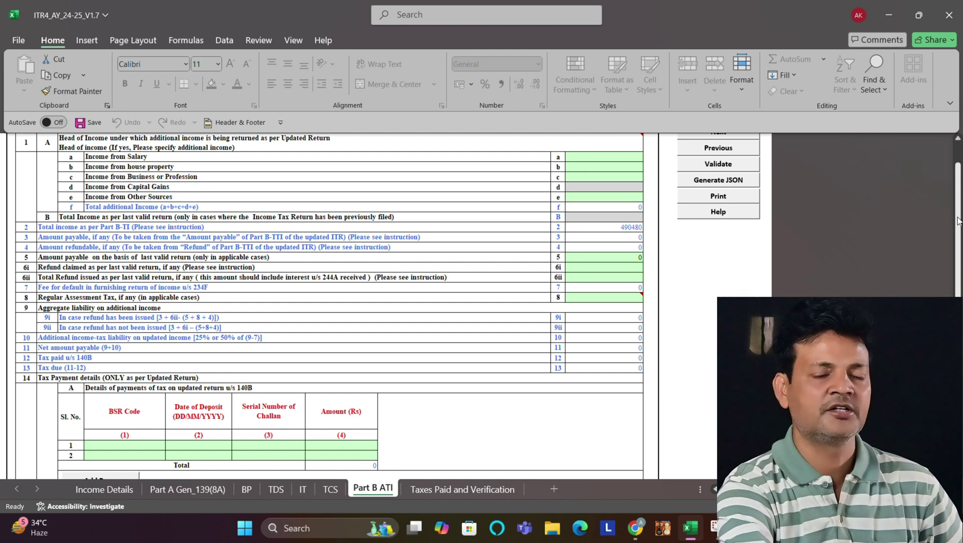
left_click_drag(958, 220, 957, 163)
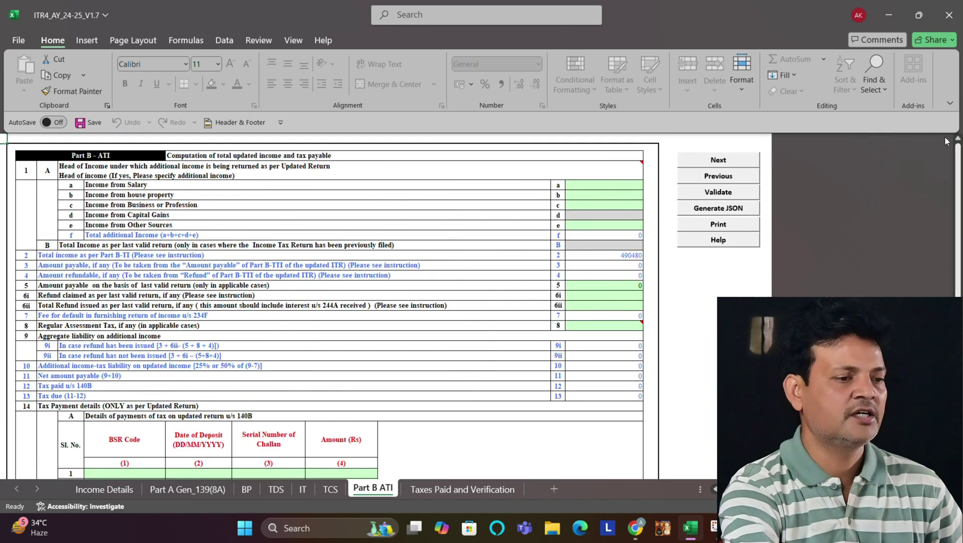
left_click(880, 18)
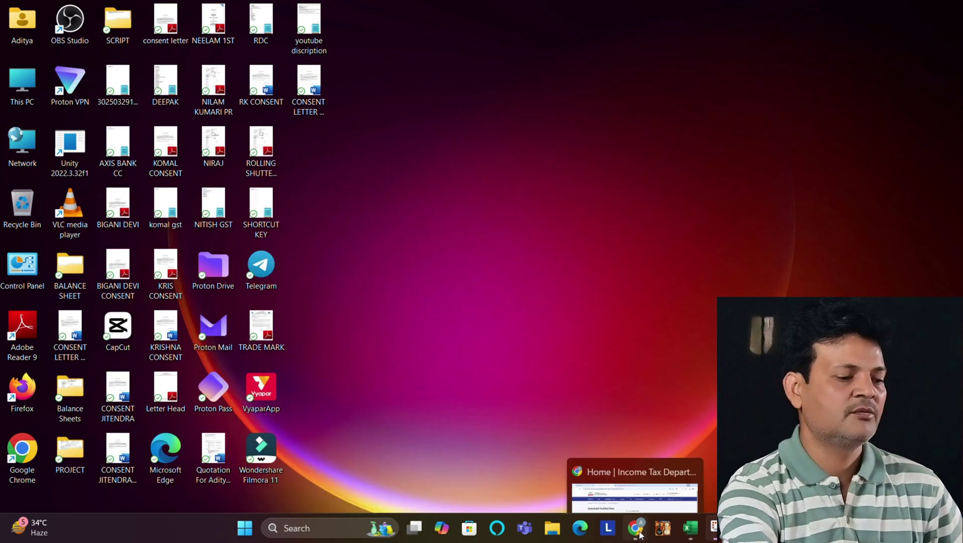
Step: Restore Chrome, sign in to the e-Filing portal and go to e-File > E-Pay Tax
left_click(635, 527)
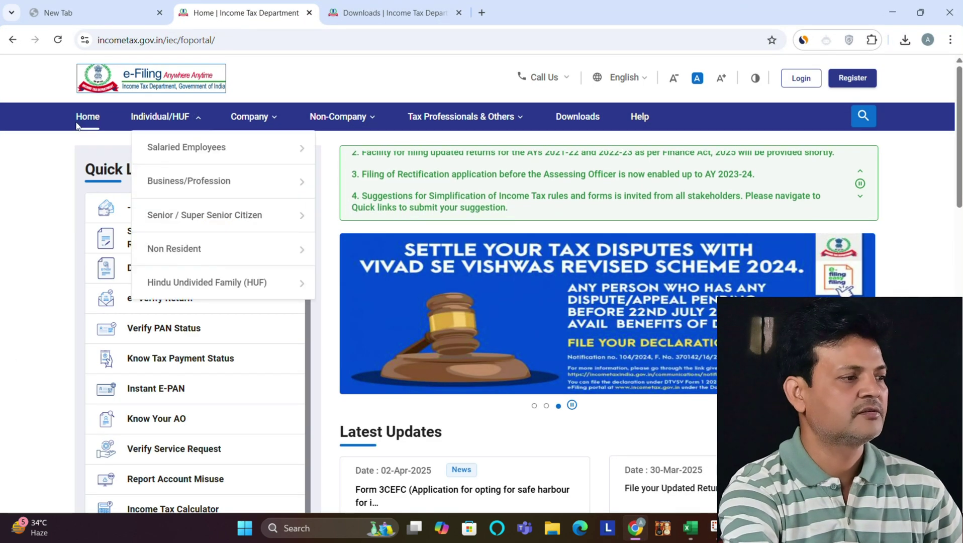
left_click(90, 117)
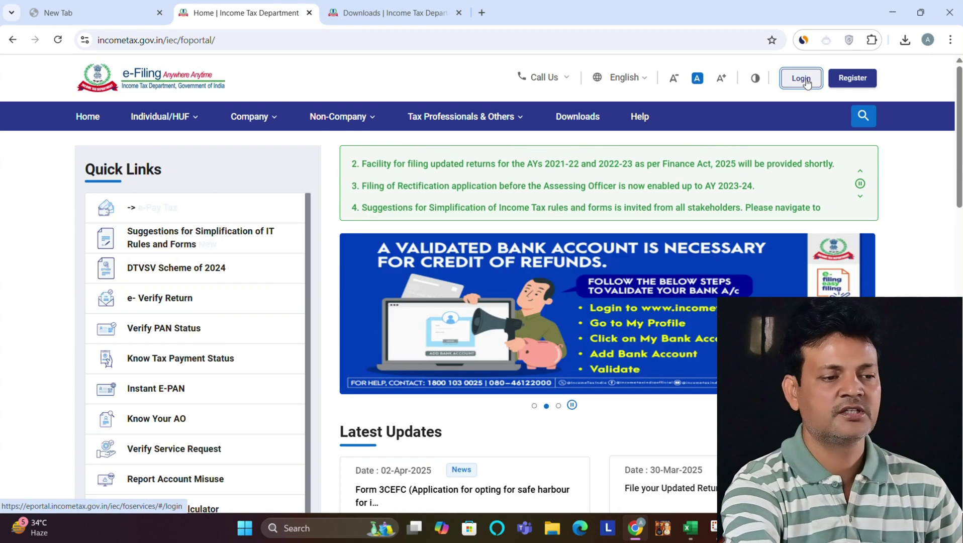
left_click(800, 79)
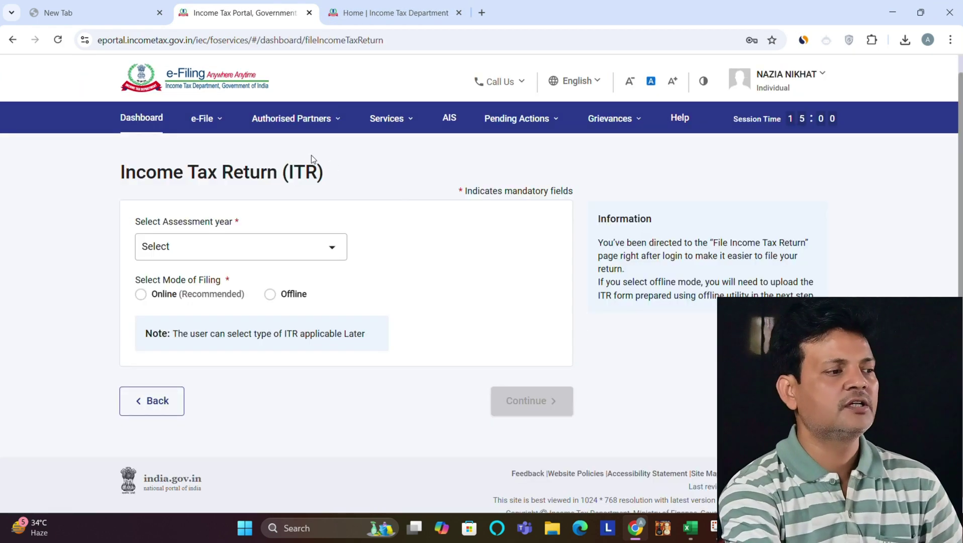
mouse_move(213, 120)
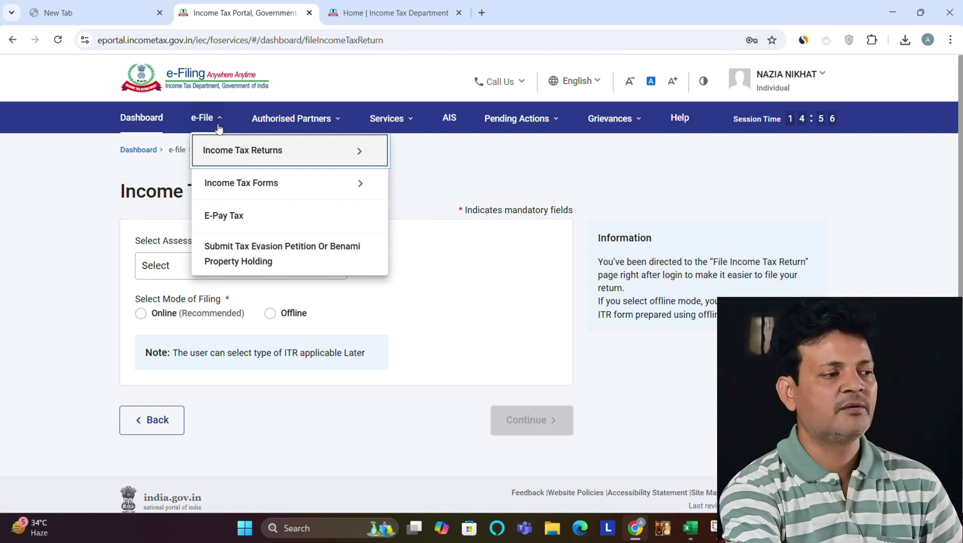
left_click(232, 217)
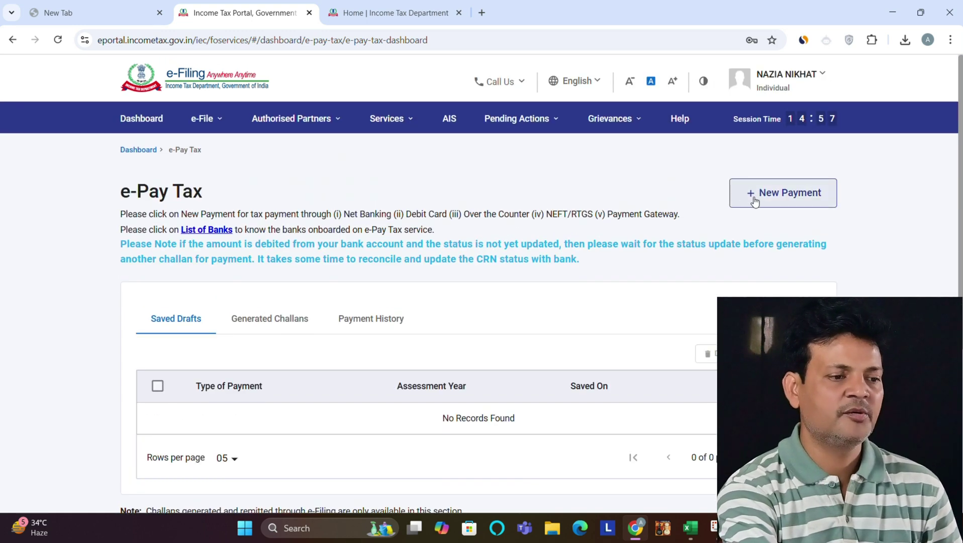
Step: Start a new Income Tax payment for assessment year 2024-25
left_click(753, 201)
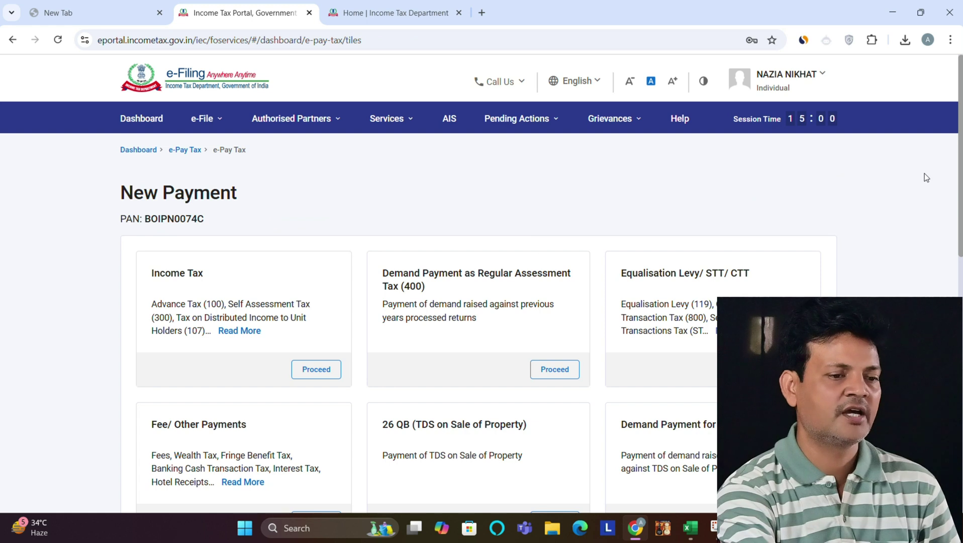
left_click(307, 375)
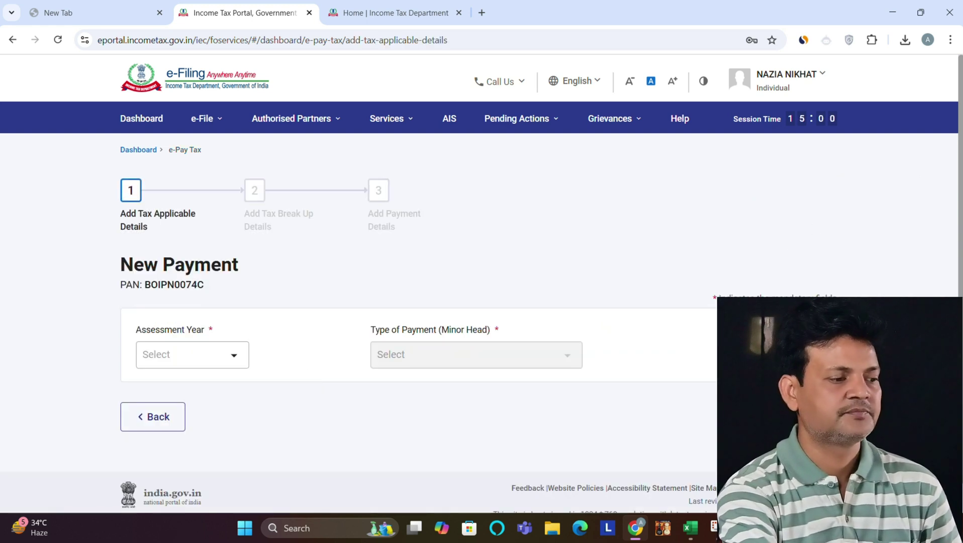
scroll(417, 301, "down", 1)
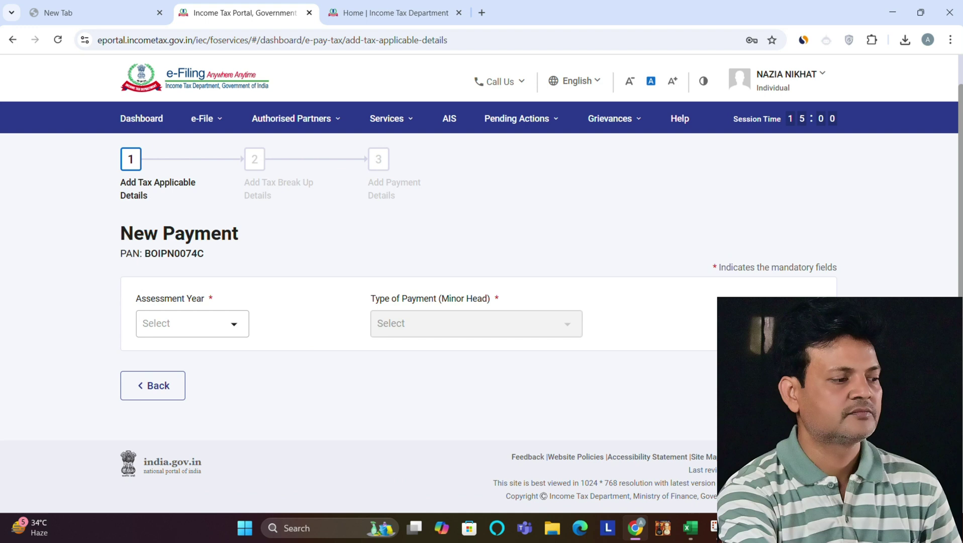
left_click(239, 326)
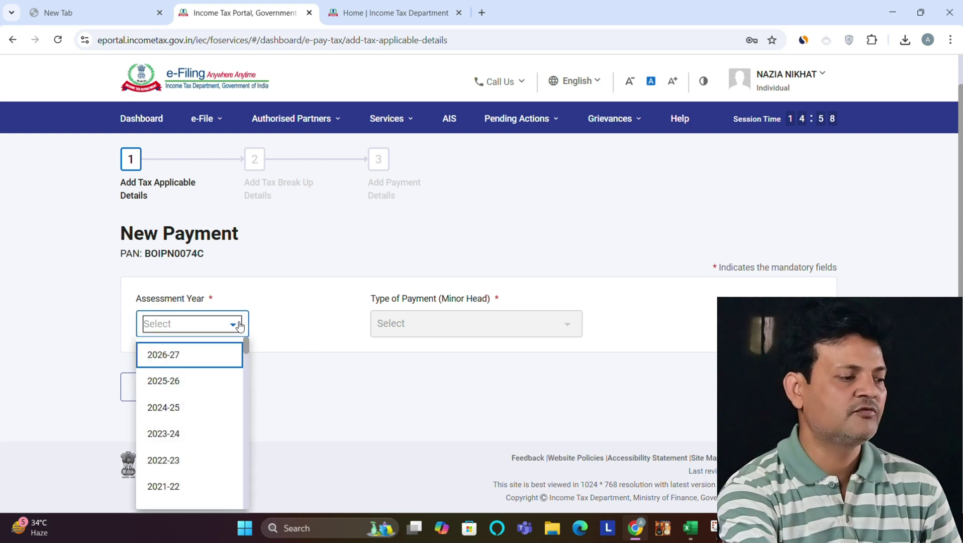
left_click(163, 408)
Step: Set the payment type to minor head 108 and continue to the tax break-up
left_click(481, 334)
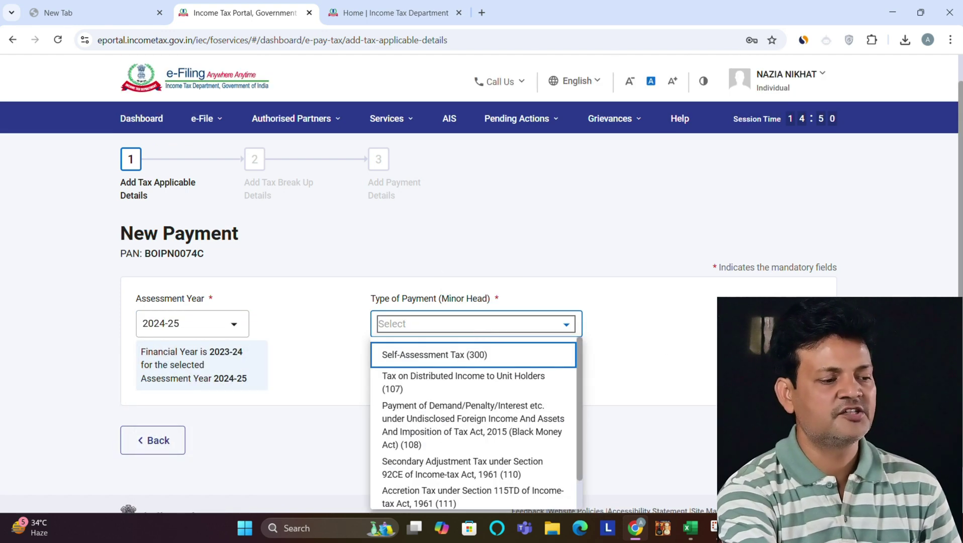
scroll(783, 279, "down", 1)
left_click(480, 303)
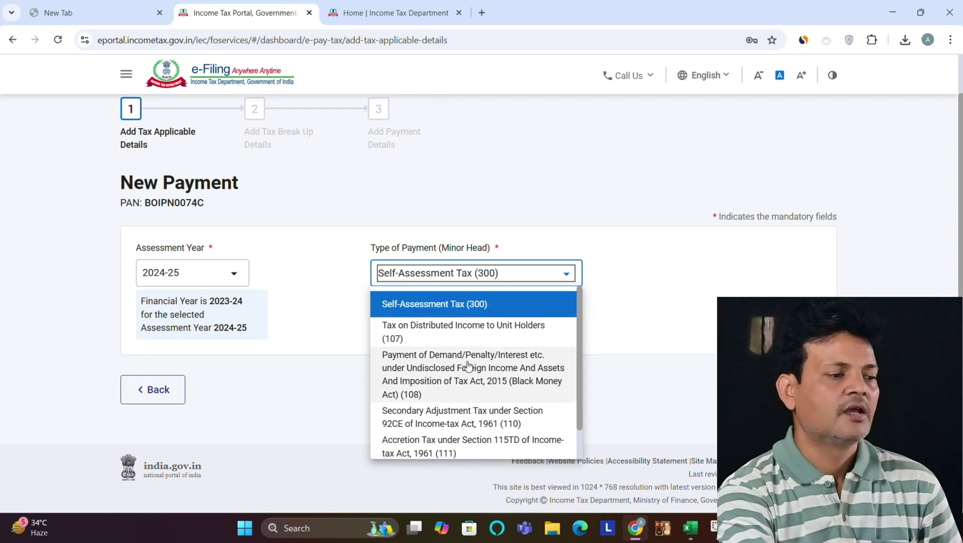
left_click(429, 374)
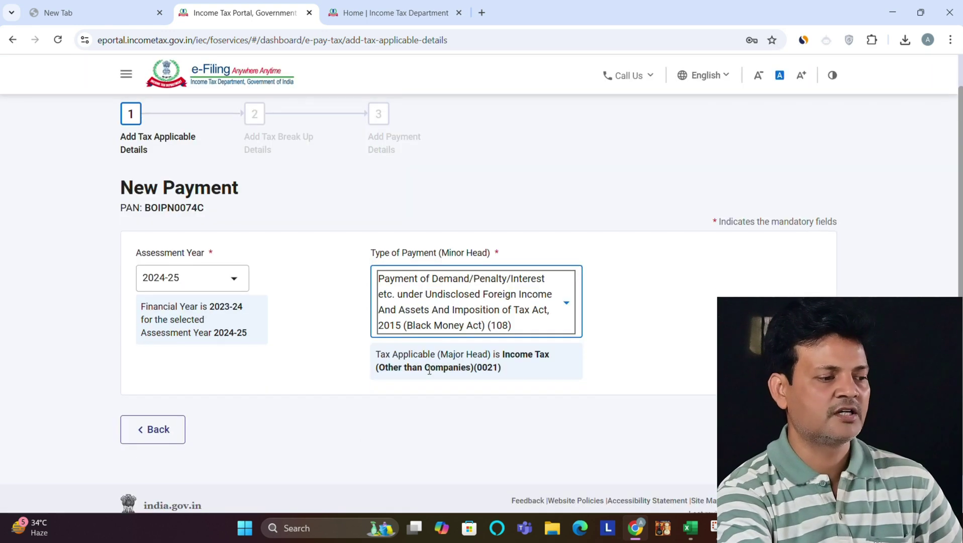
left_click(796, 429)
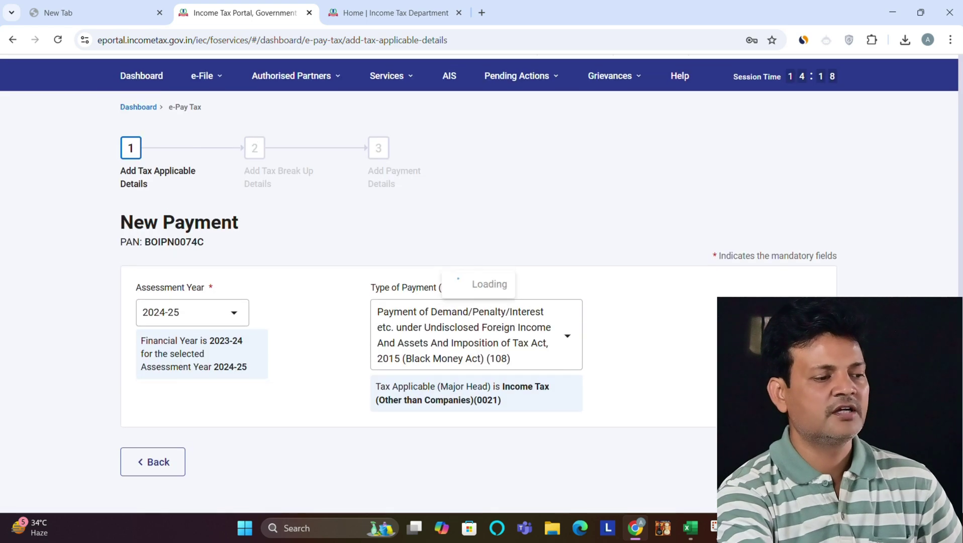
scroll(952, 253, "down", 3)
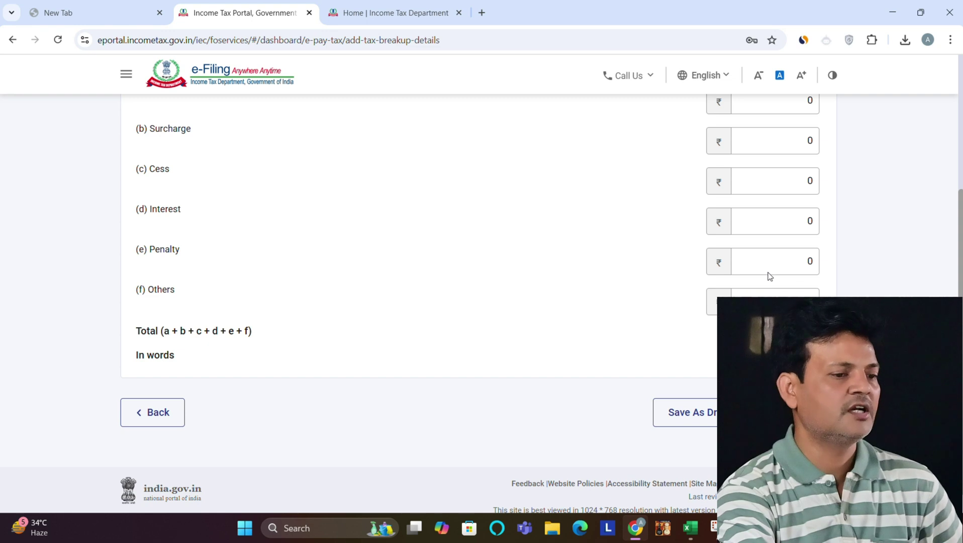
Step: Enter ₹1,000 under Others in the tax break-up and continue
left_click(773, 298)
type("1000")
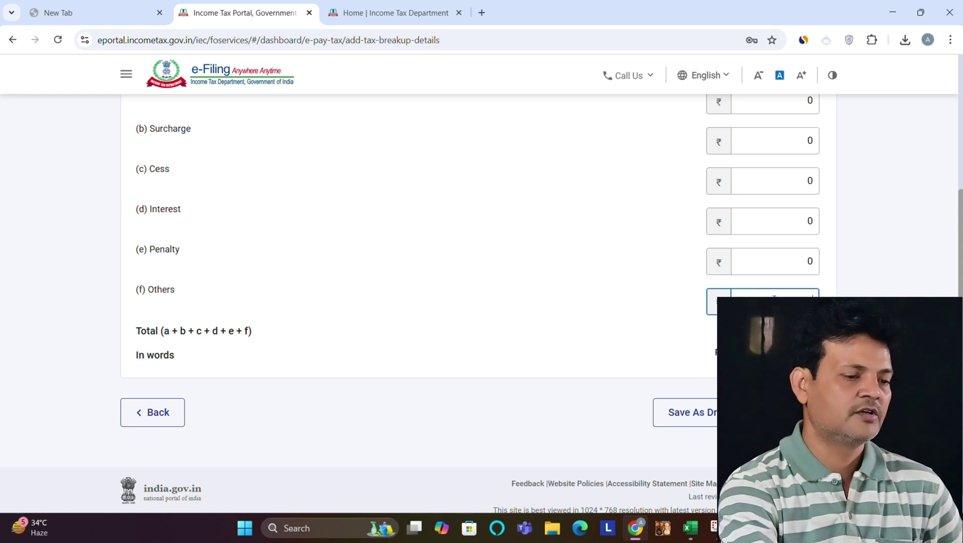
left_click(794, 412)
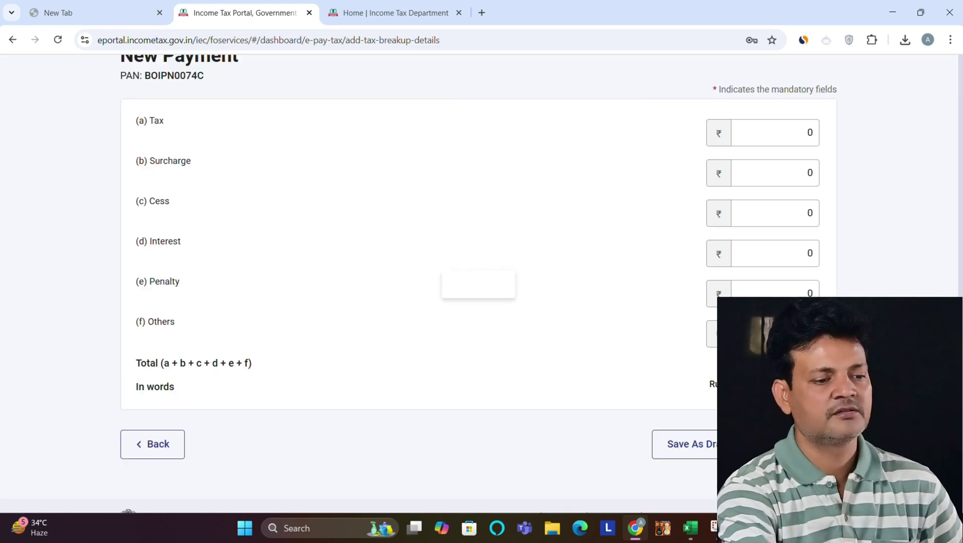
scroll(947, 232, "down", 4)
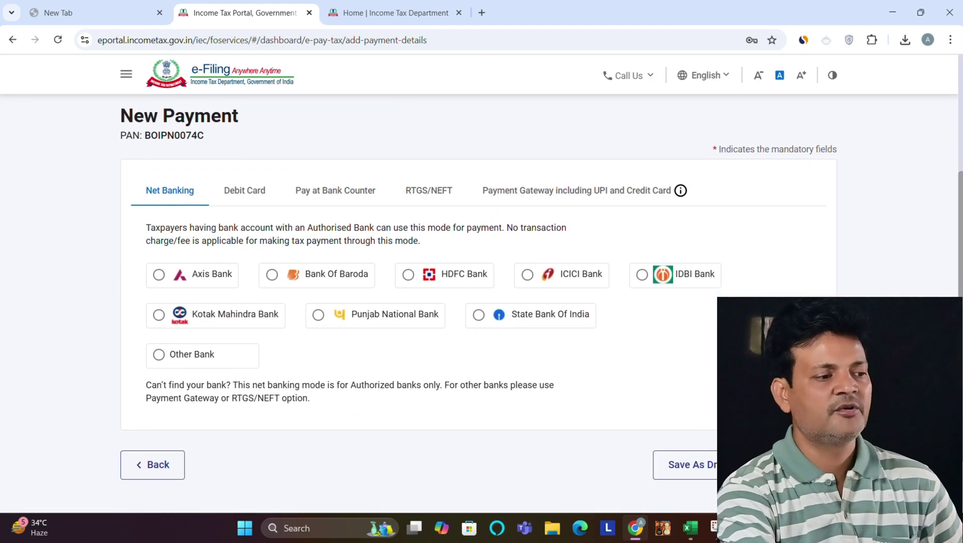
Step: Choose HDFC Bank as the payment gateway, review the preview and proceed to pay
left_click(408, 275)
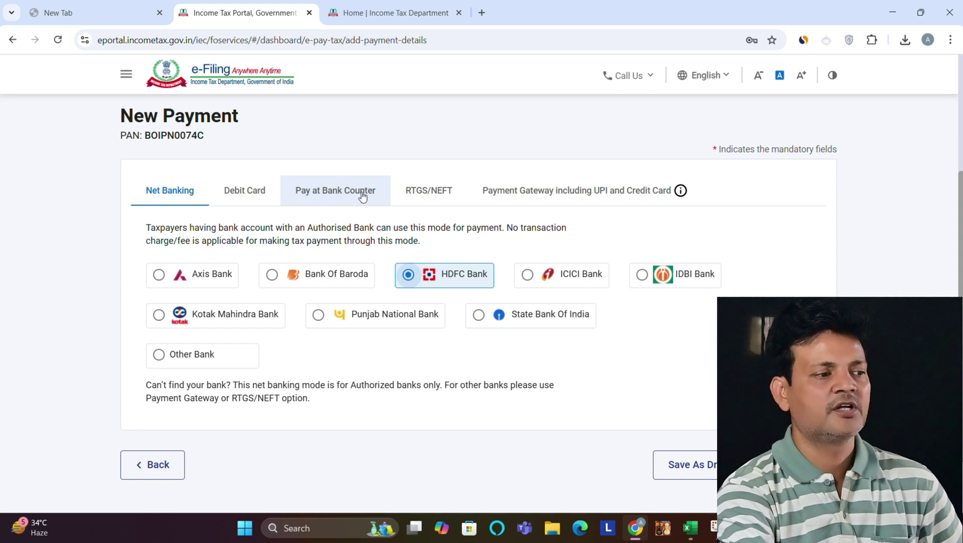
left_click(541, 191)
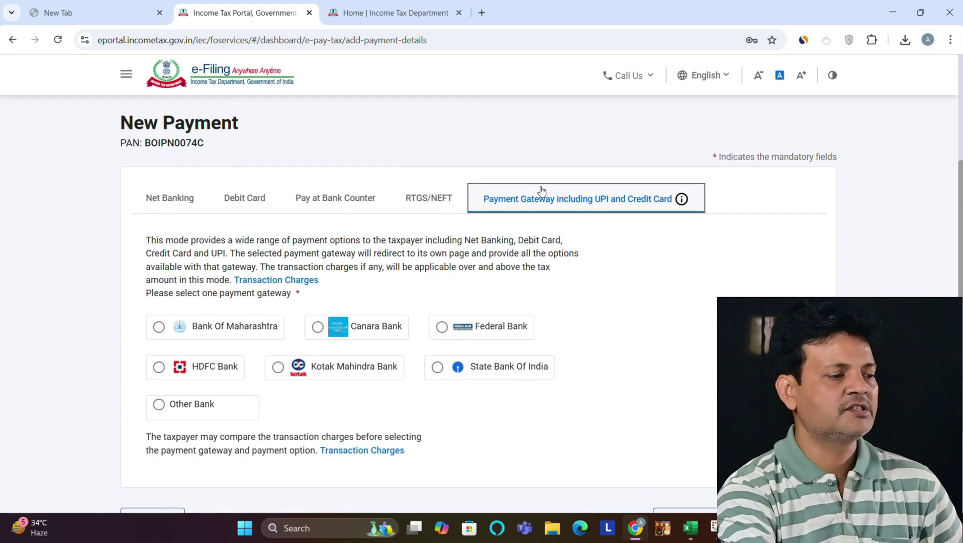
left_click(159, 369)
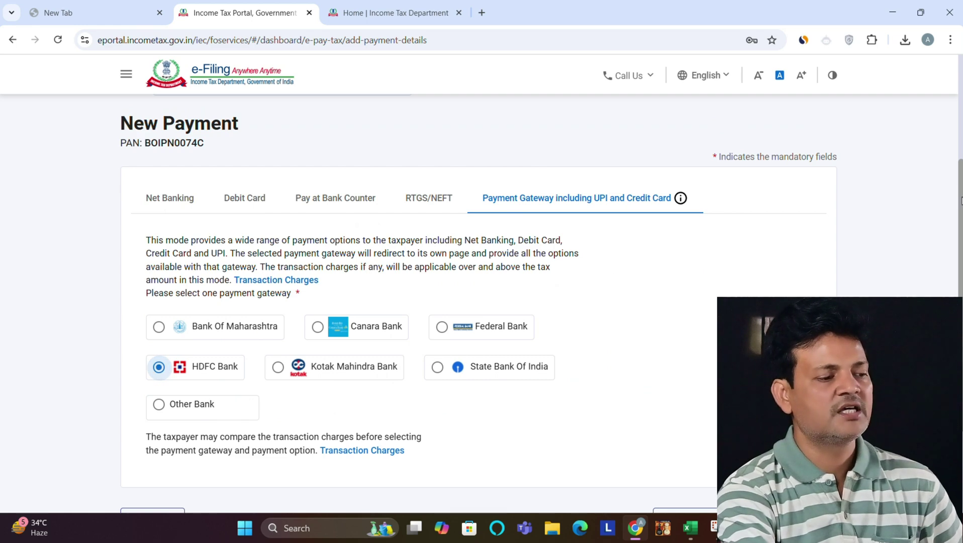
scroll(960, 200, "down", 3)
left_click(795, 385)
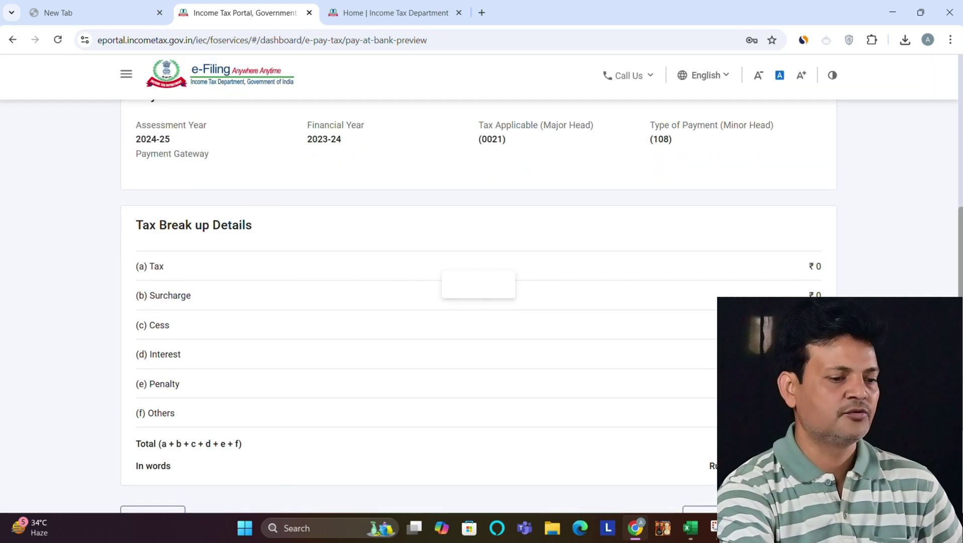
scroll(417, 301, "down", 10)
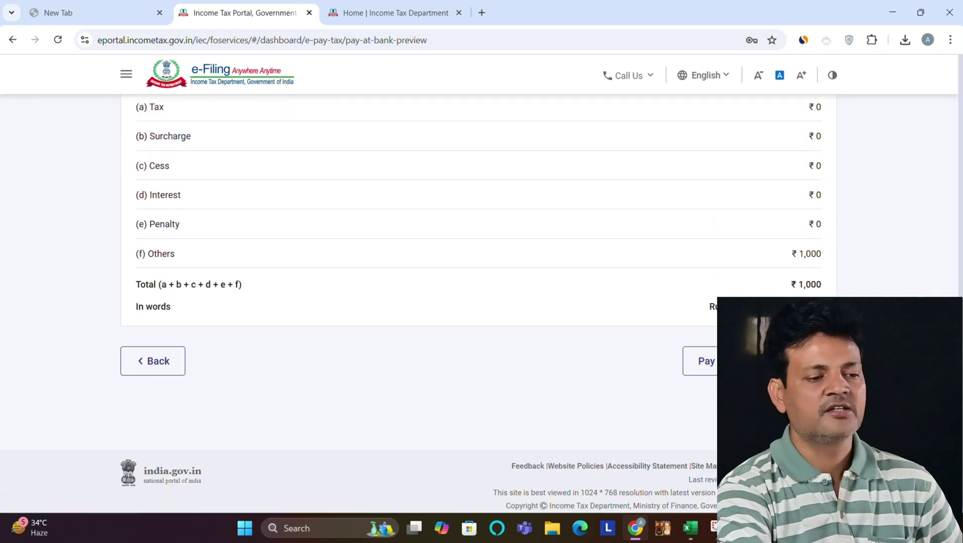
left_click(799, 361)
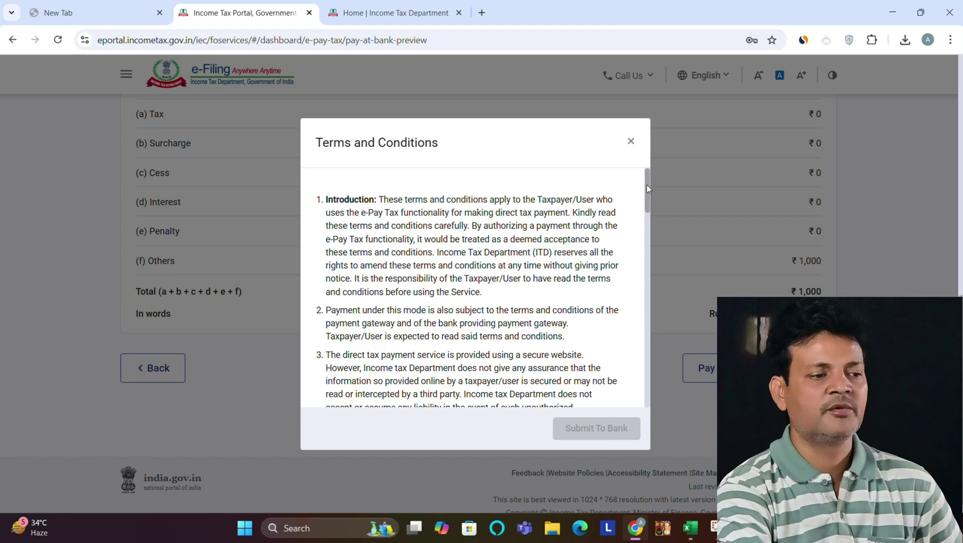
Step: Accept the terms and conditions and submit the ₹1,000 challan to the bank
left_click_drag(646, 185, 627, 415)
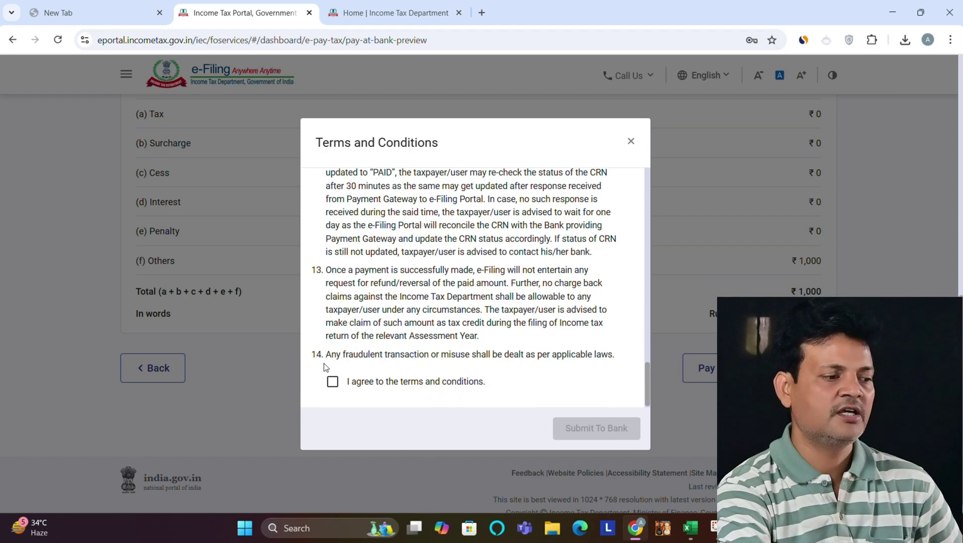
left_click(333, 383)
left_click(585, 422)
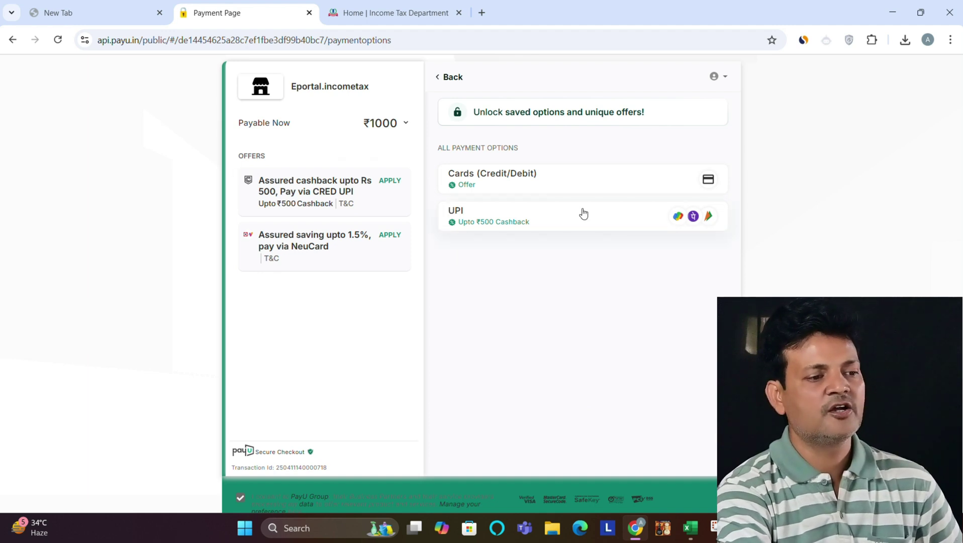
Step: Pay the ₹1,000 challan by UPI on the PayU page
left_click(596, 219)
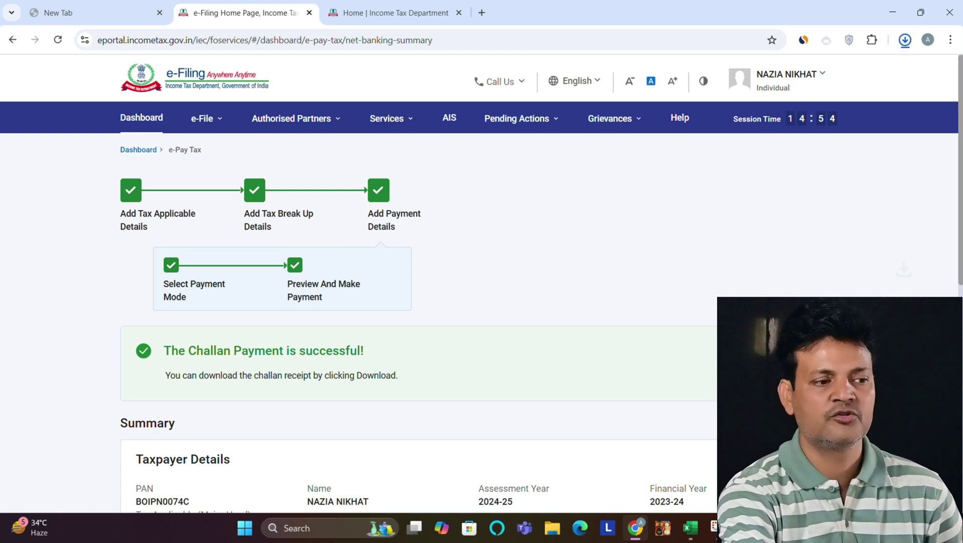
Step: Record challan row 1 (BSR code, 14/04/2025, serial, 1000) in Part B ATI and validate it
key("alt+Tab")
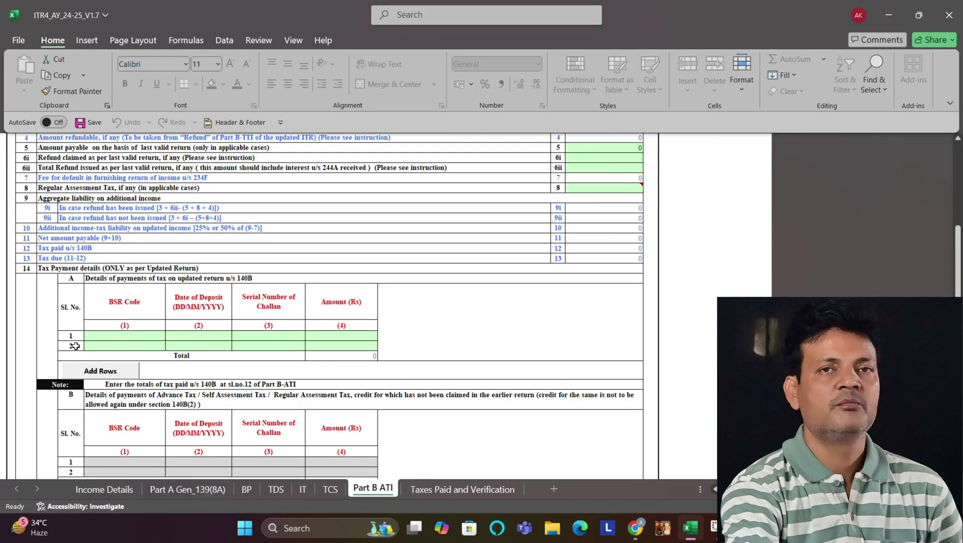
left_click(127, 337)
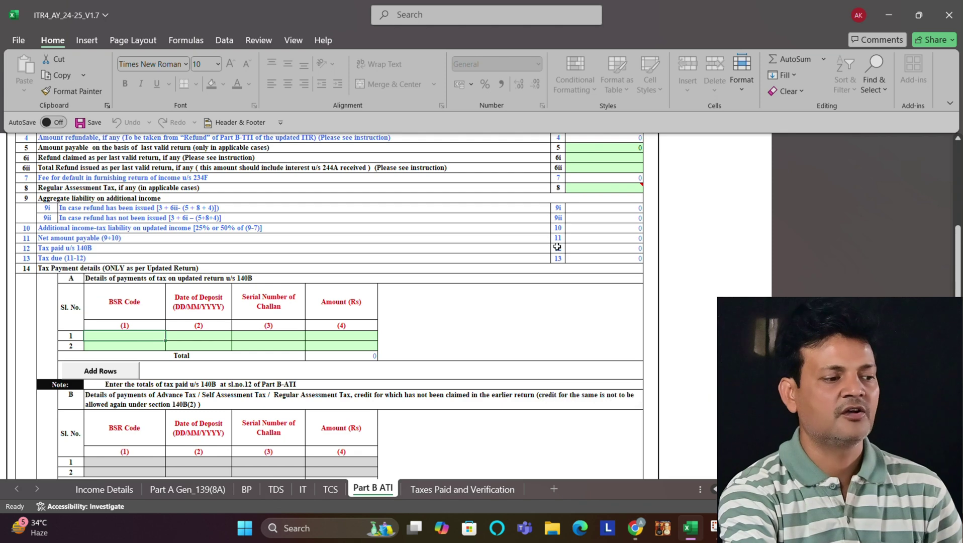
type("0510002")
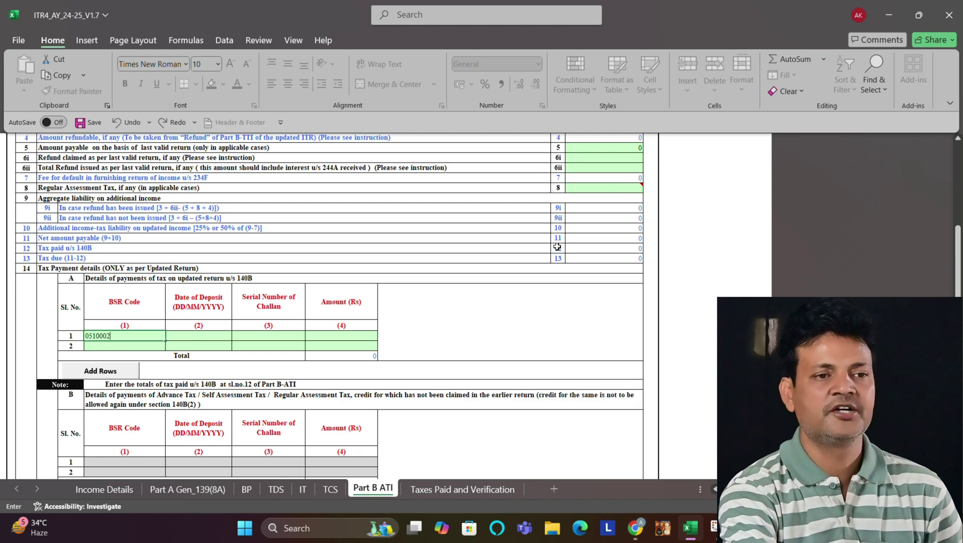
left_click(211, 336)
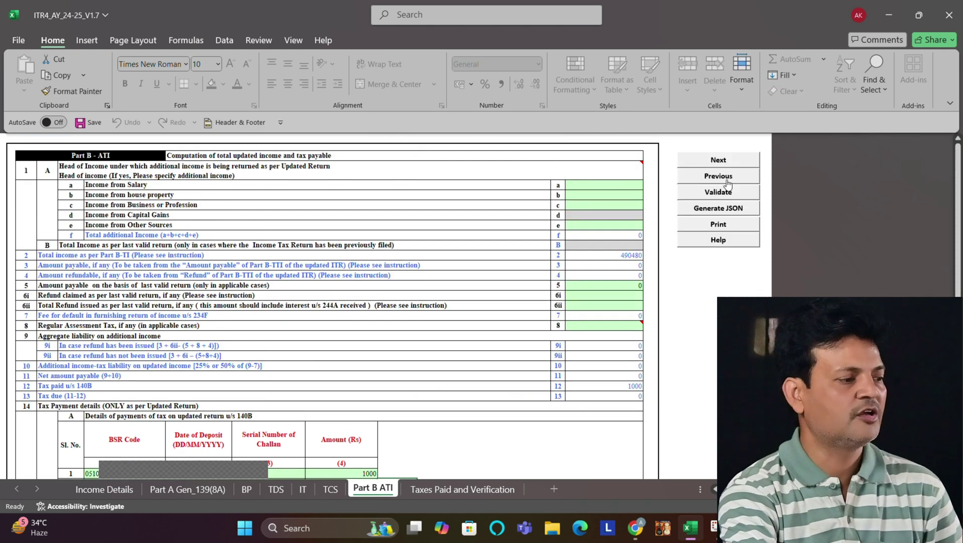
left_click(714, 191)
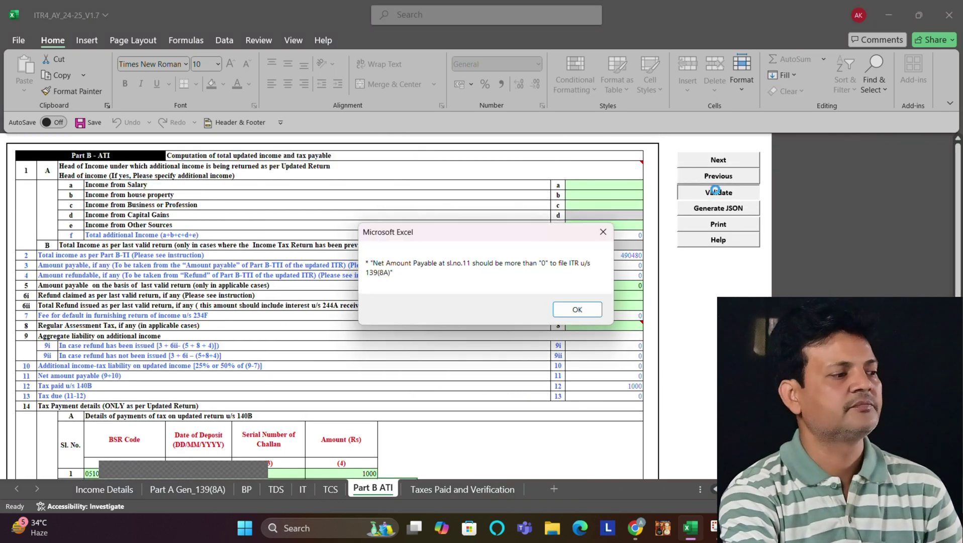
left_click(578, 310)
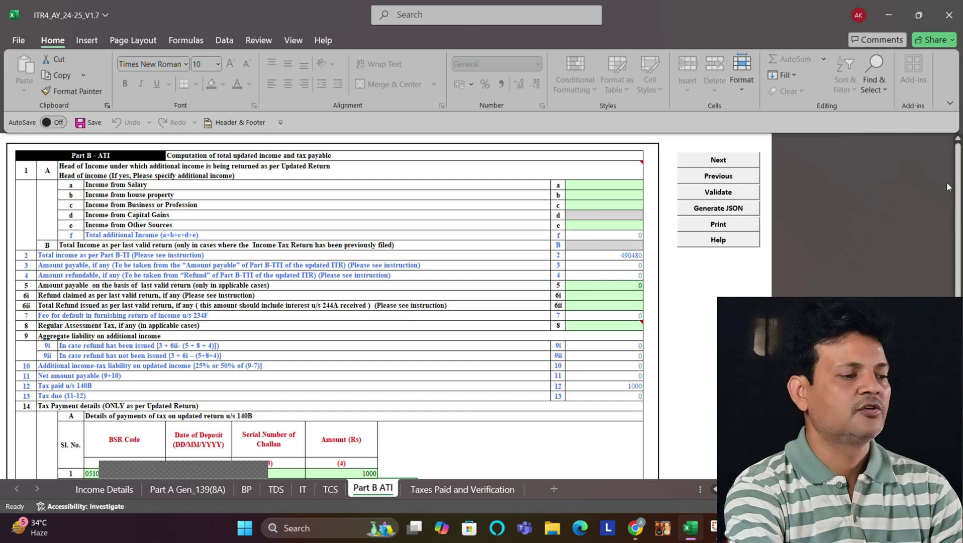
left_click_drag(958, 186, 958, 351)
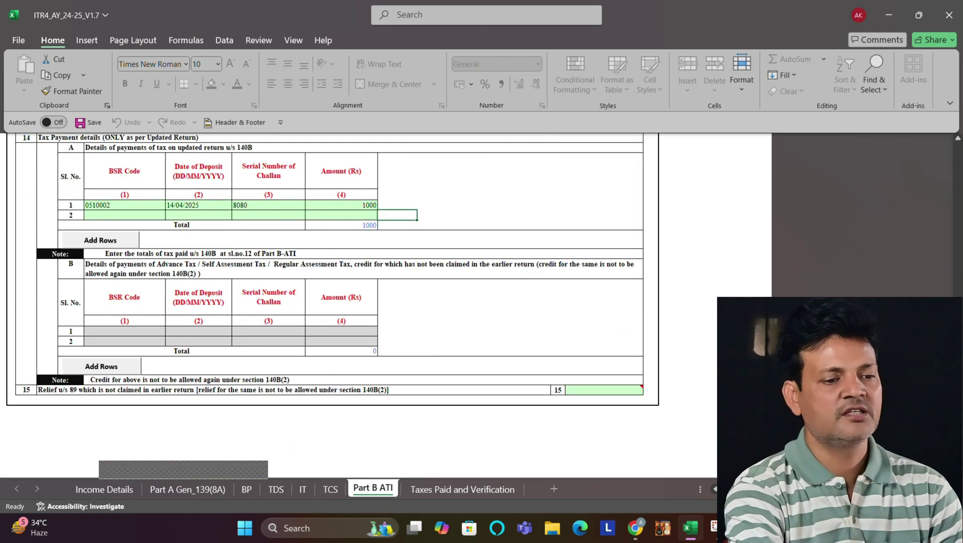
Step: Enter the bank's IFS code and account number in bank row 1 of Taxes Paid and Verification
left_click(465, 492)
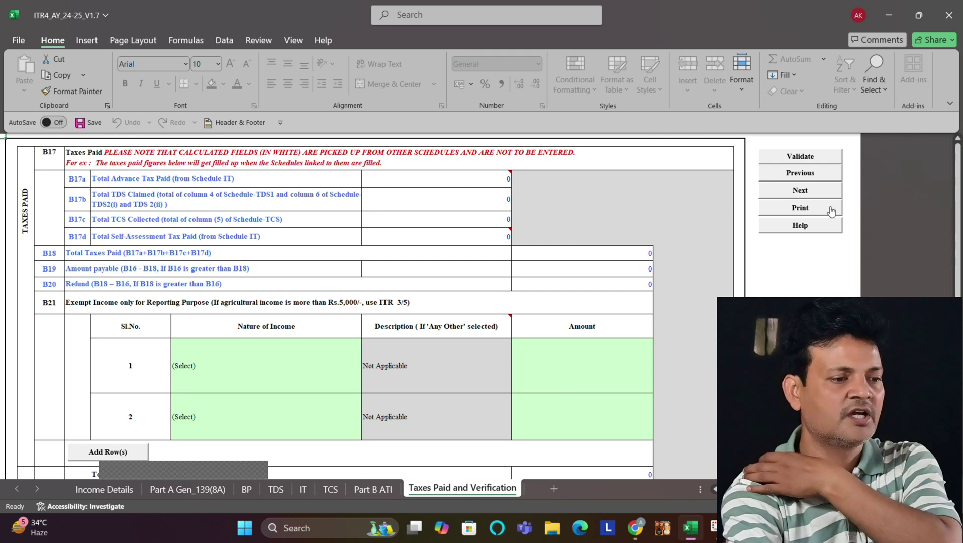
left_click_drag(958, 186, 957, 206)
left_click(144, 191)
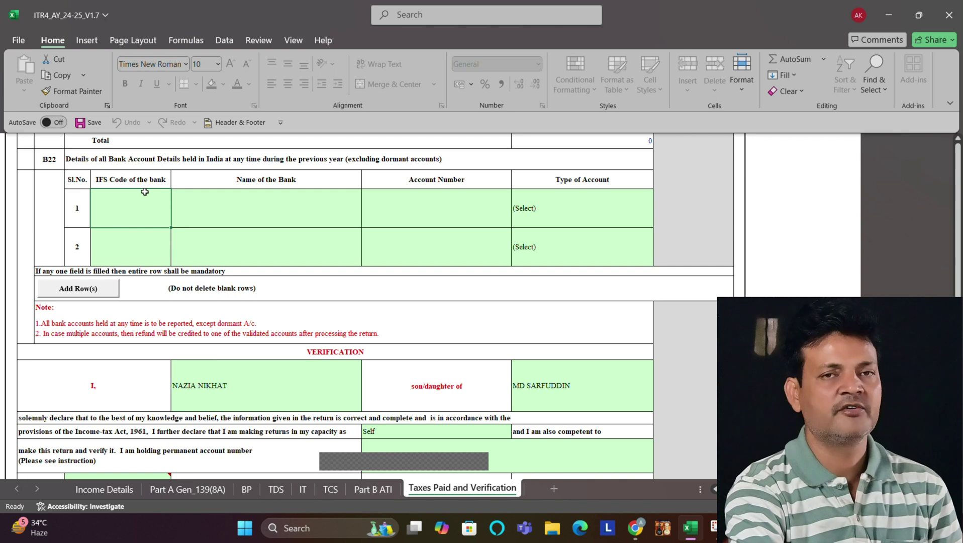
key("Caps_Lock")
type("SB")
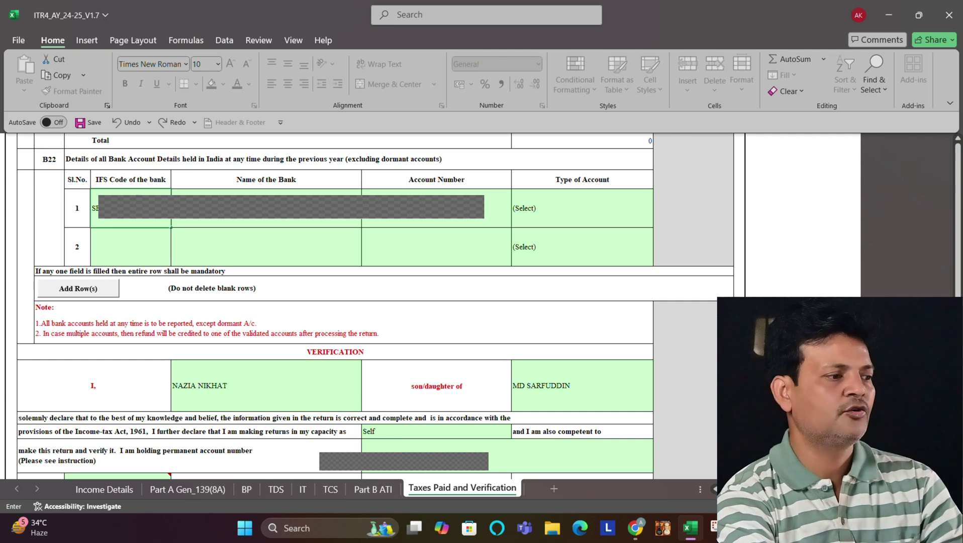
key("Tab")
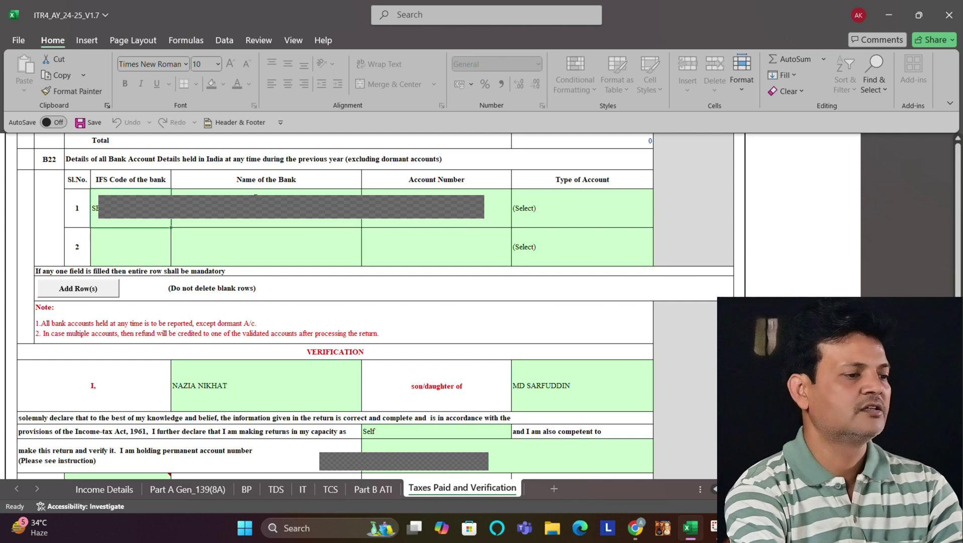
key("Tab")
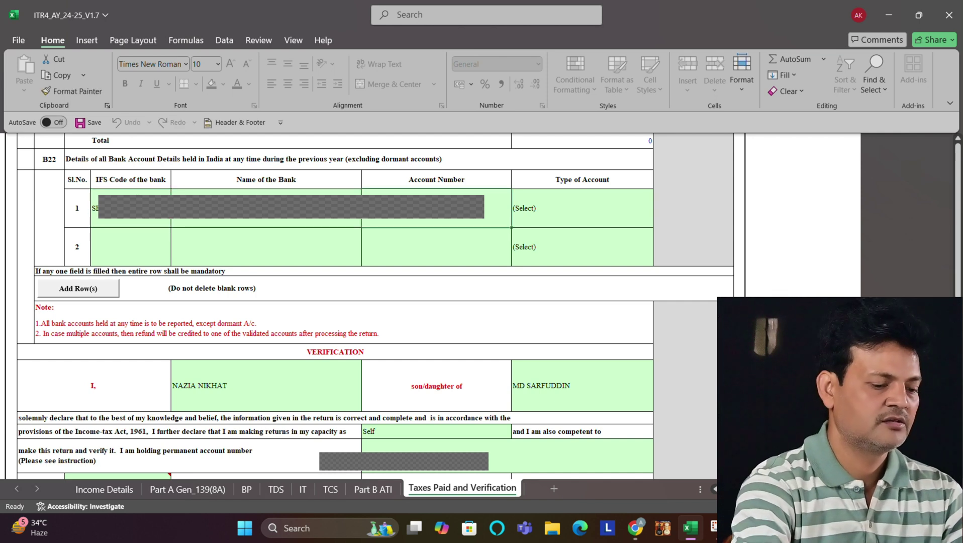
type("3")
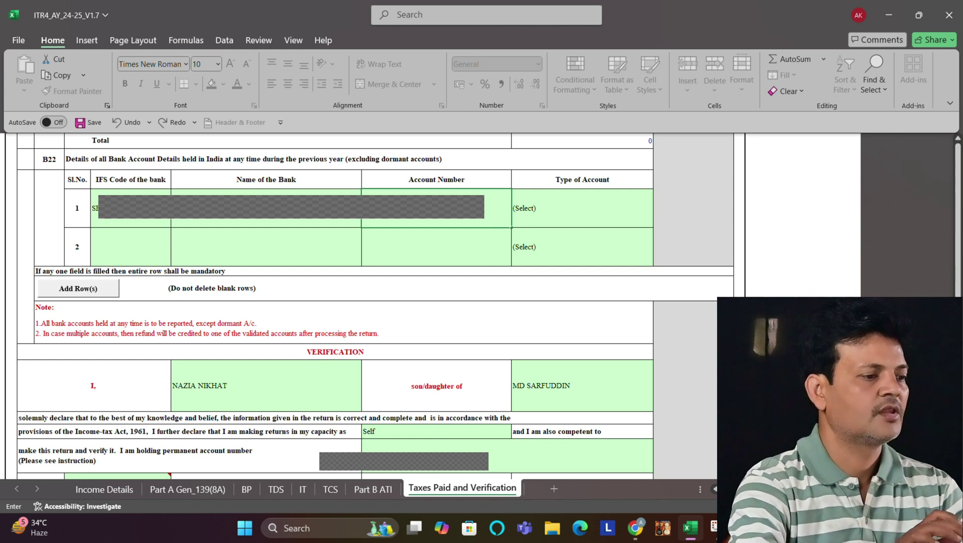
Step: Set the account type to Savings Account and the verification place to GAYA
left_click(562, 207)
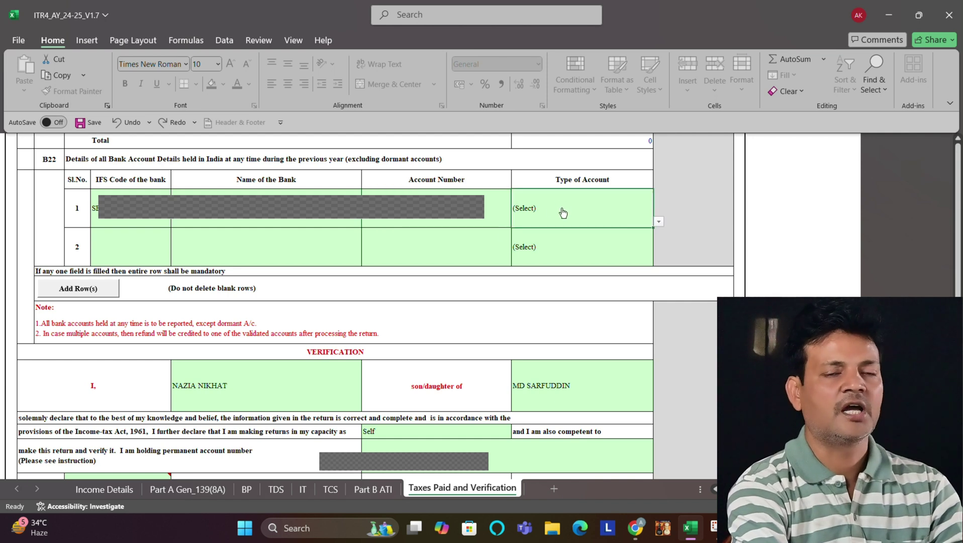
key("alt+Down")
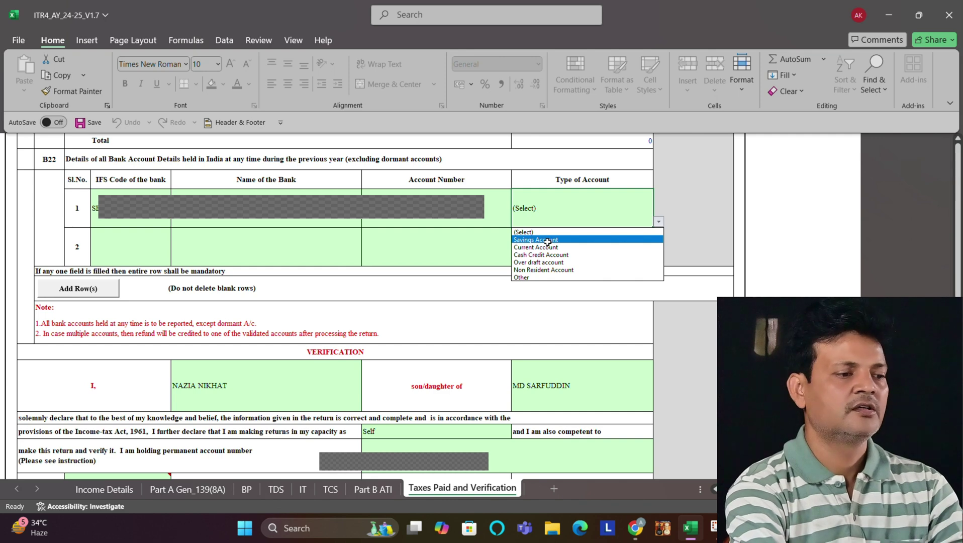
left_click(547, 240)
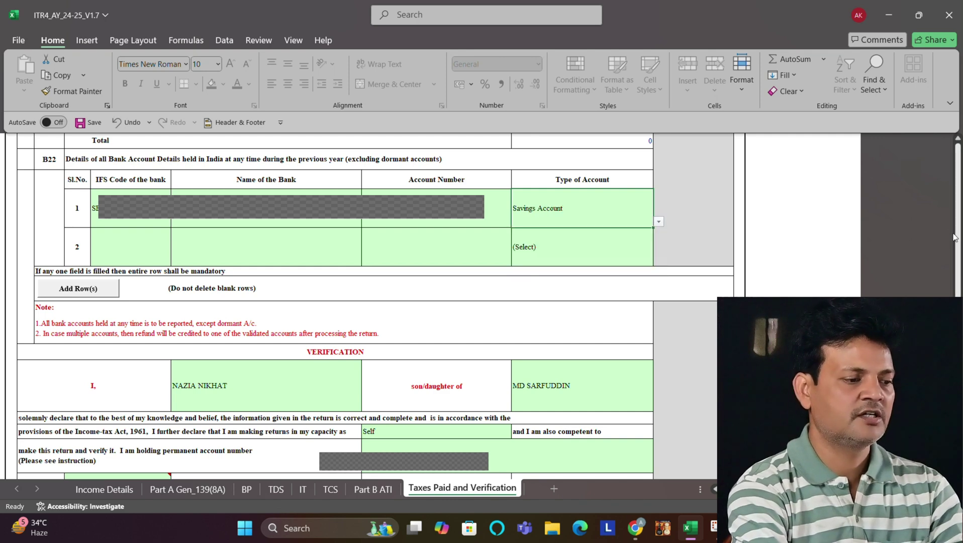
mouse_move(958, 232)
left_mouse_down()
mouse_move(958, 221)
mouse_move(958, 233)
left_mouse_up()
left_click_drag(958, 285, 957, 296)
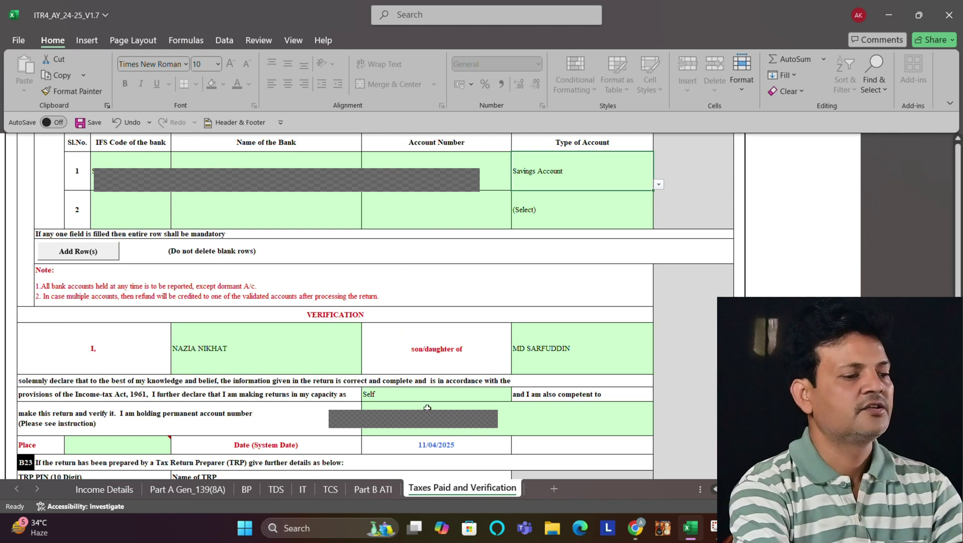
left_click(132, 448)
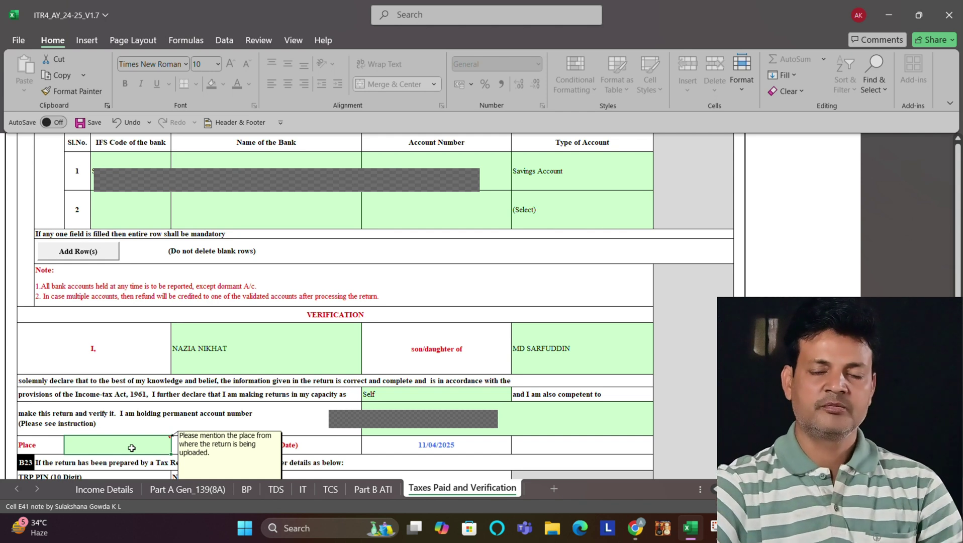
type("GAYA")
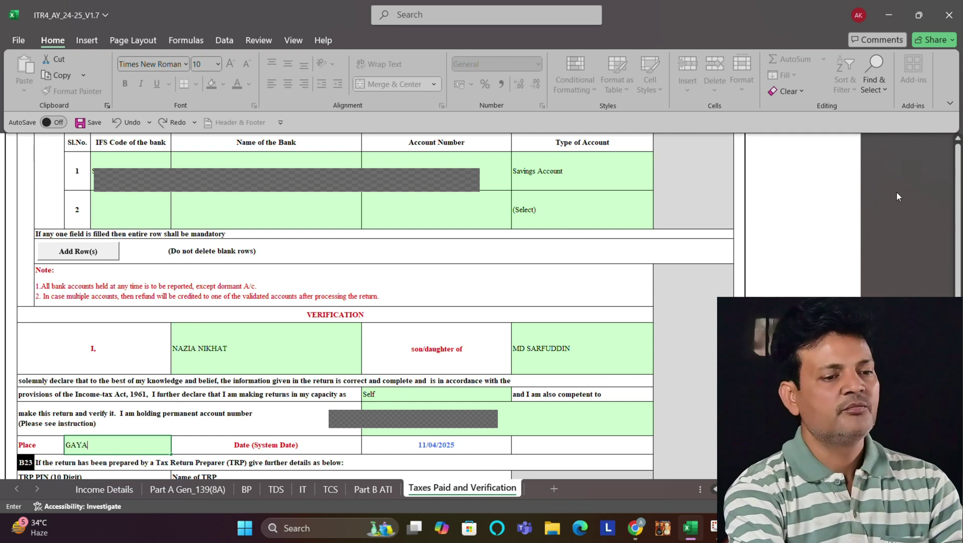
left_click_drag(957, 183, 958, 176)
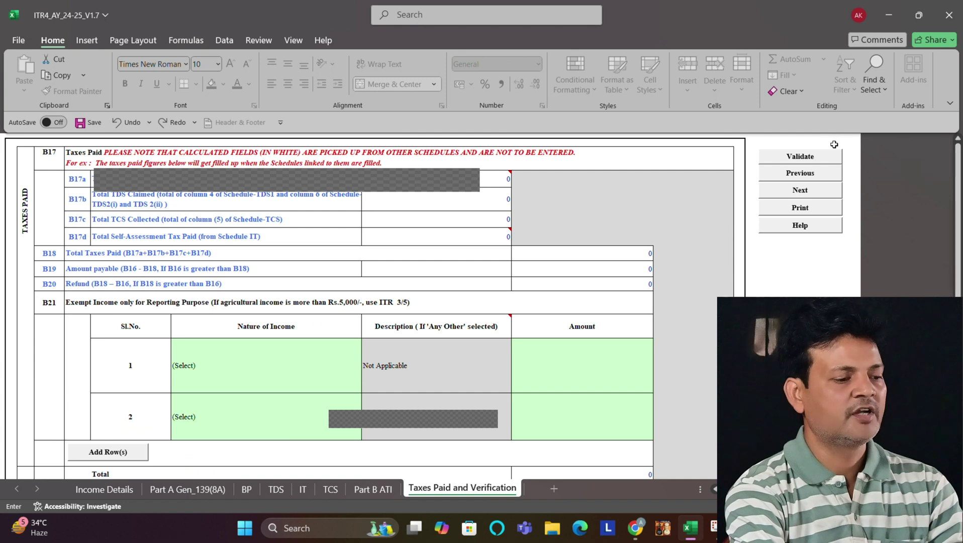
Step: Validate the Taxes Paid and Verification sheet, then return to Income Details
left_click(803, 155)
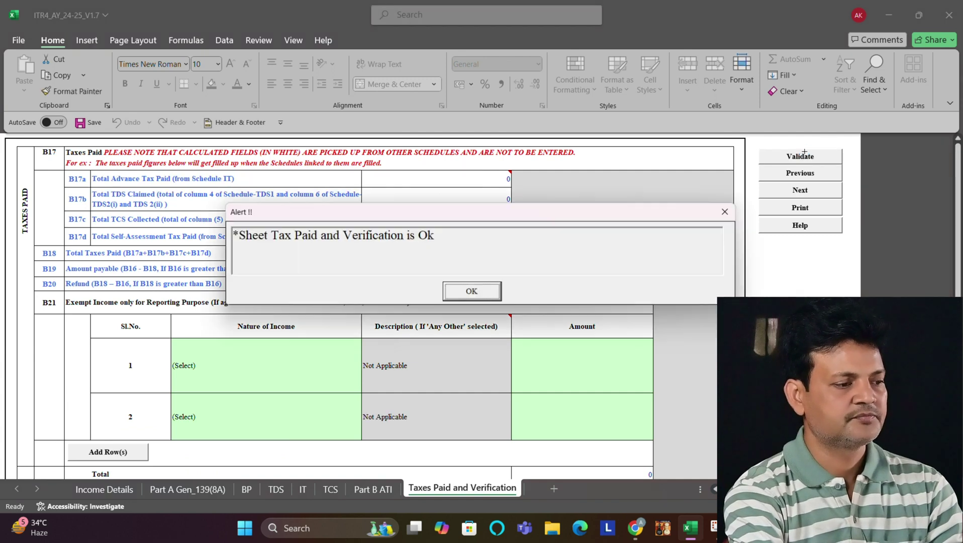
left_click(468, 296)
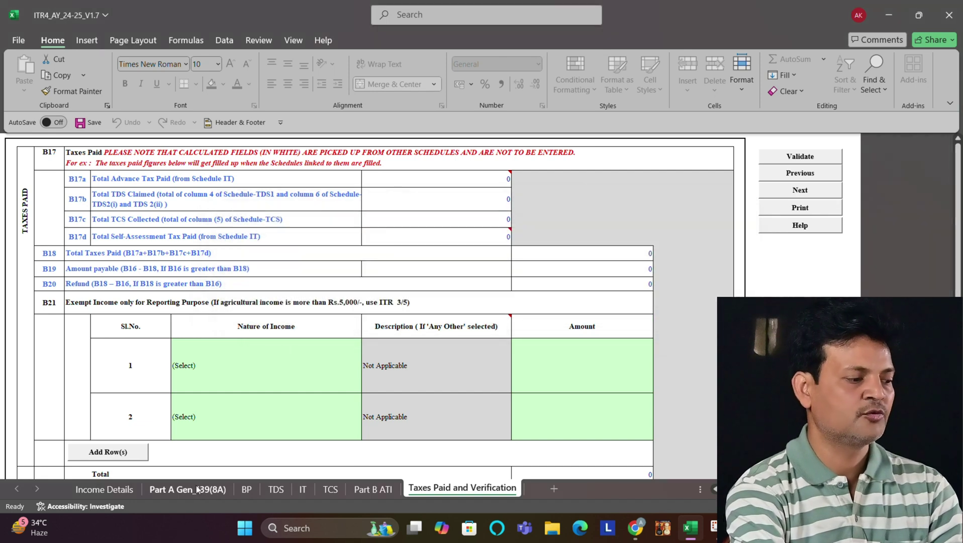
left_click(83, 491)
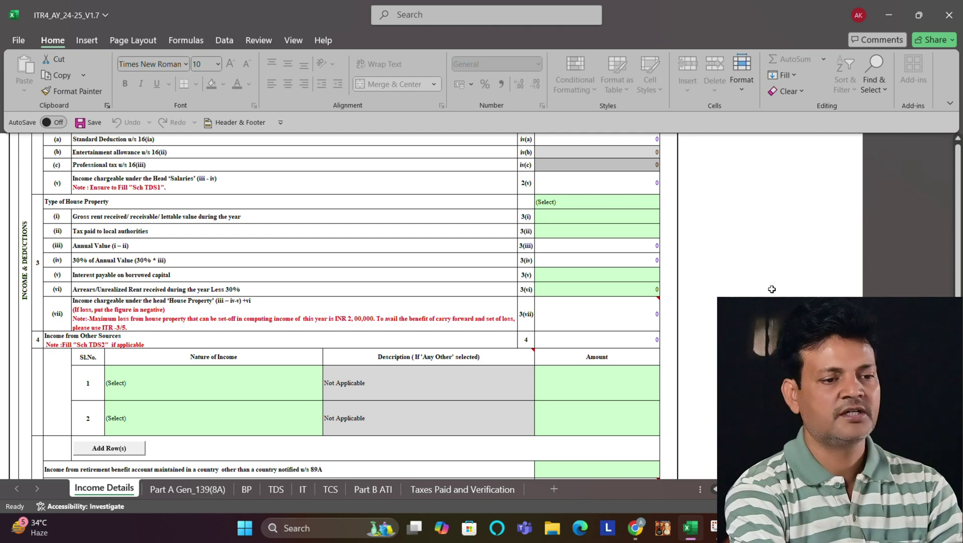
scroll(956, 206, "up", 10)
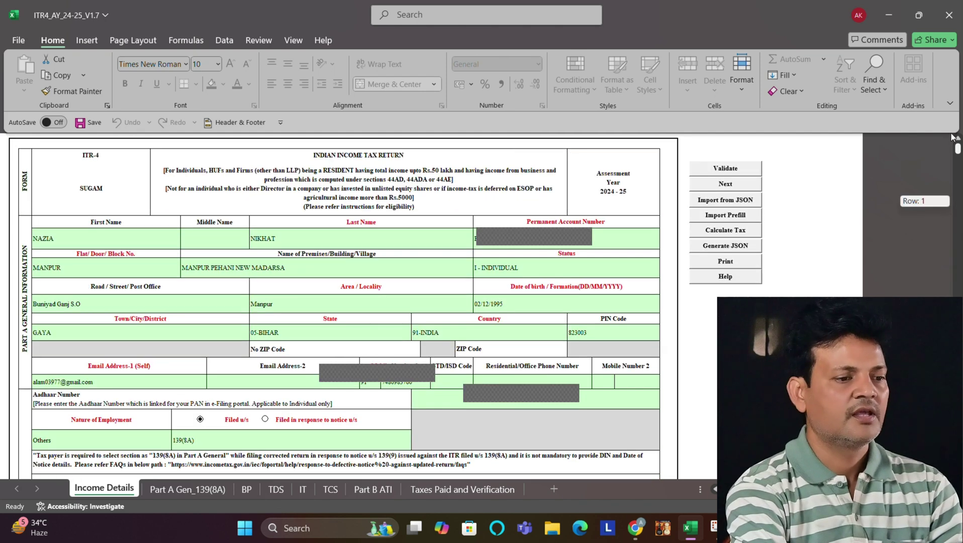
Step: Validate Income Details twice until it reports 'Sheet Income Details is Ok'
left_click(717, 166)
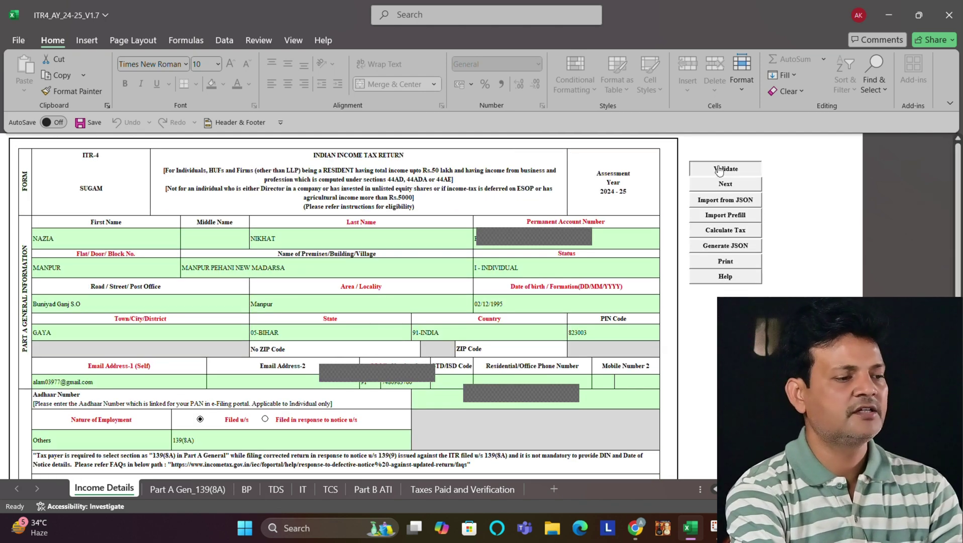
left_click(457, 293)
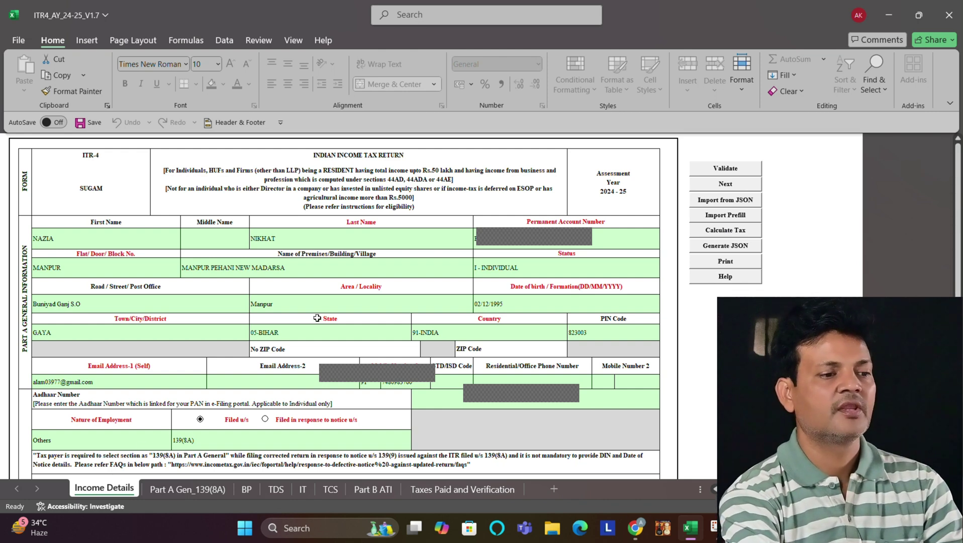
left_click(716, 172)
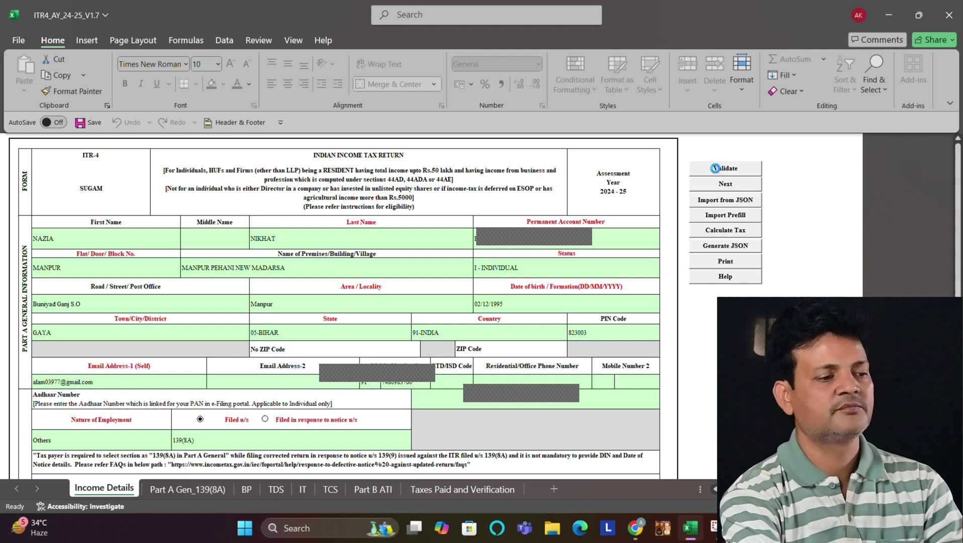
left_click(464, 293)
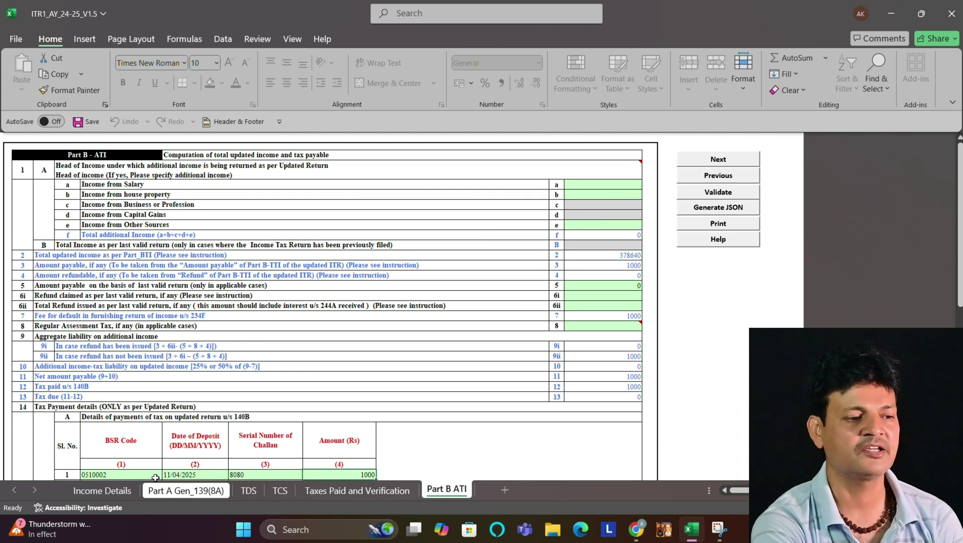
Step: Generate the ITR-1 return JSON and save it to the ITR1_AY_24-25_V1.5 folder
left_click(113, 491)
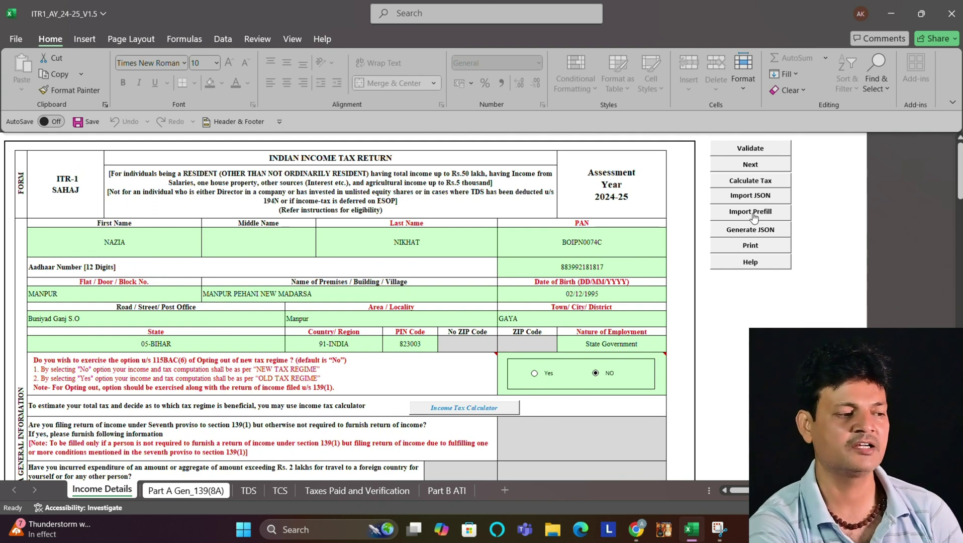
left_click(758, 234)
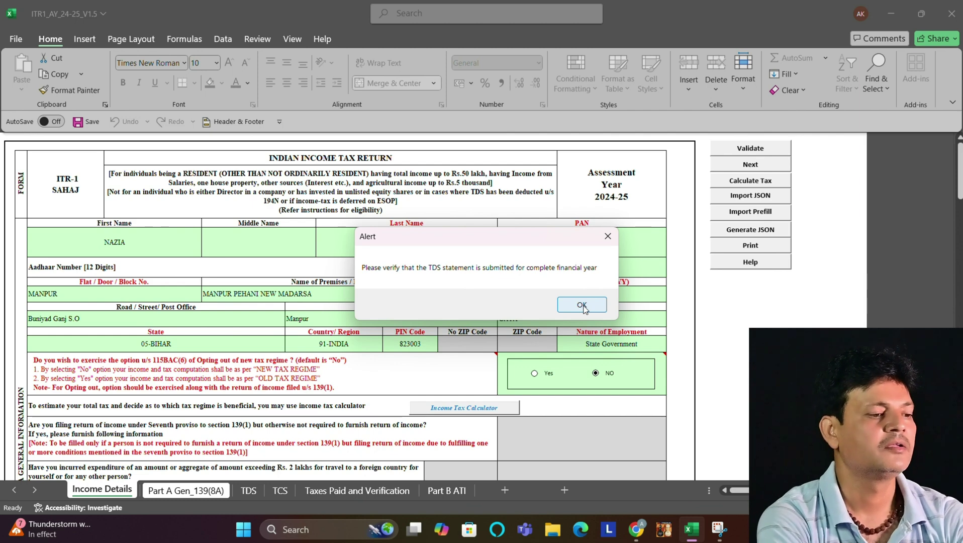
left_click(583, 307)
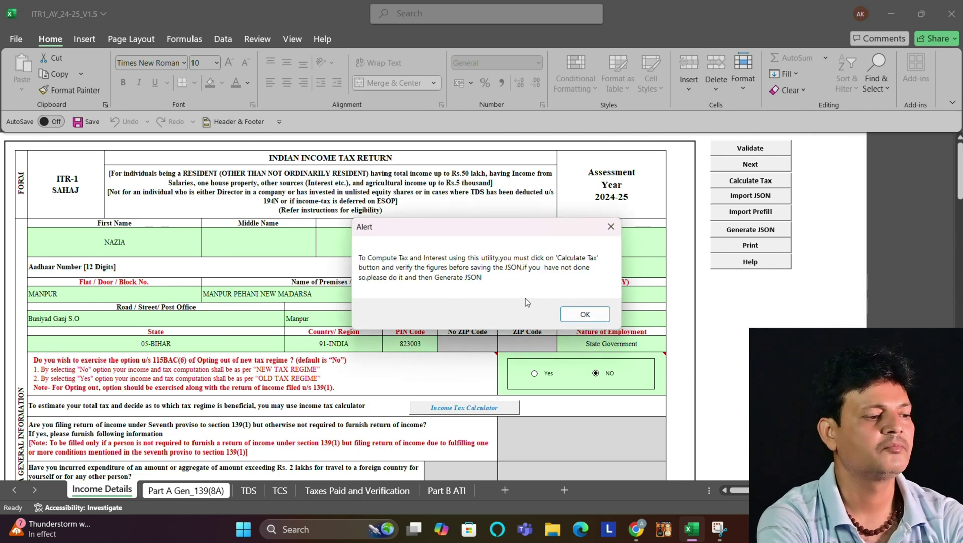
left_click(593, 317)
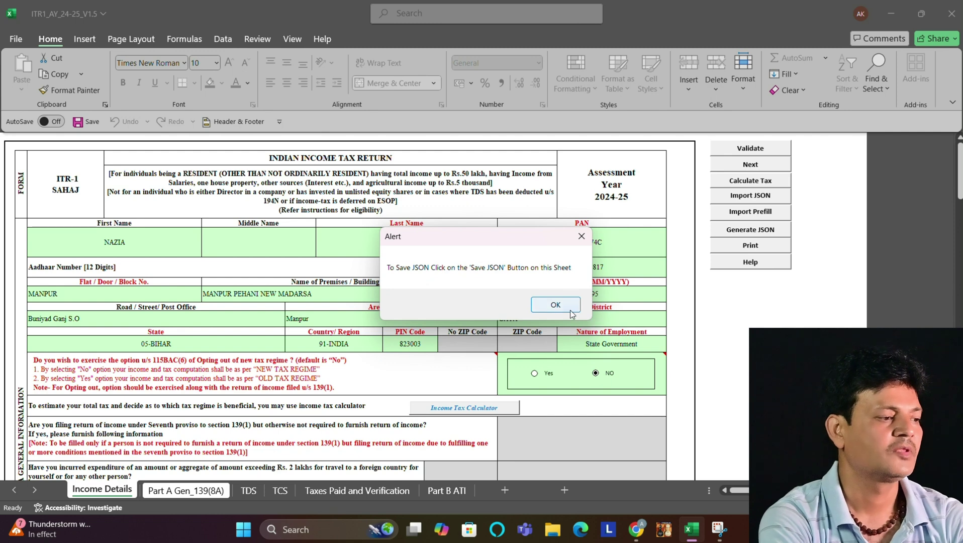
left_click(550, 304)
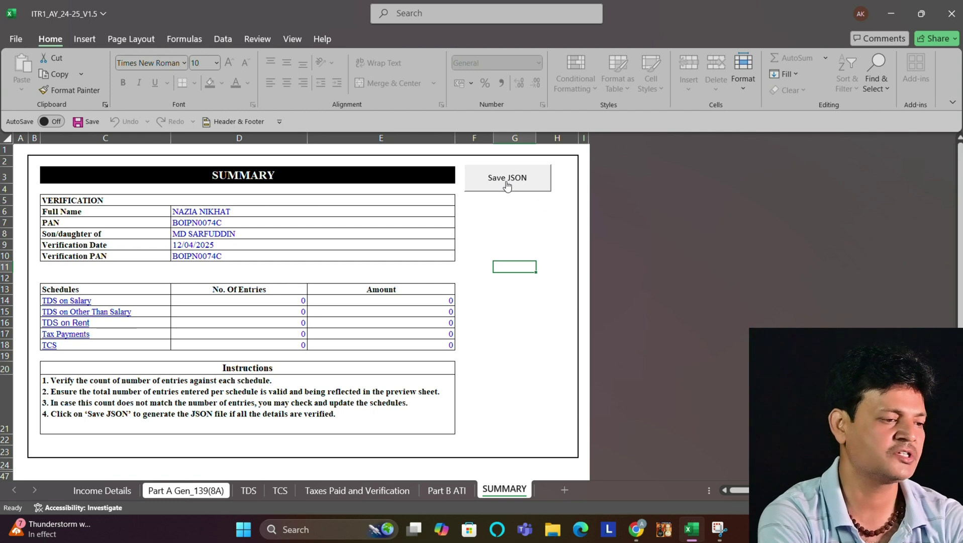
left_click(506, 181)
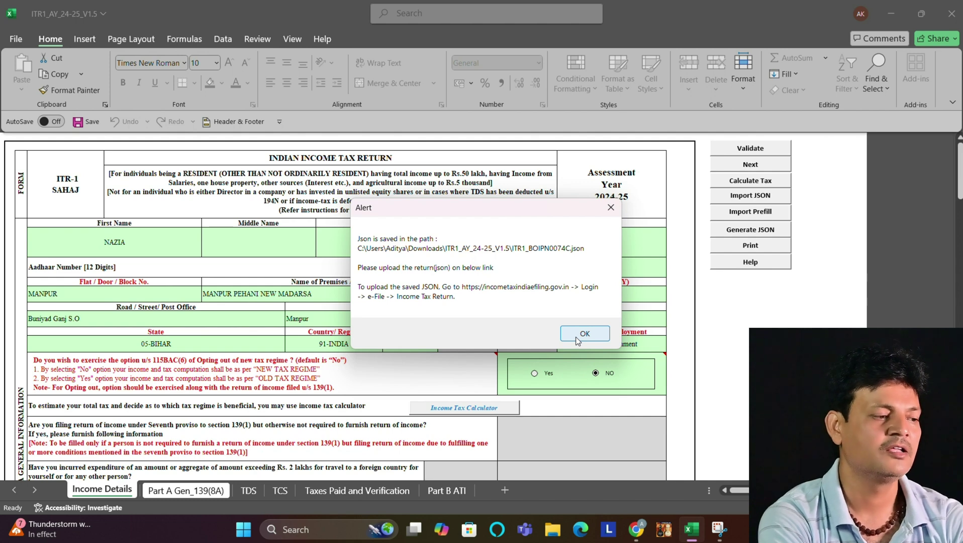
left_click(555, 534)
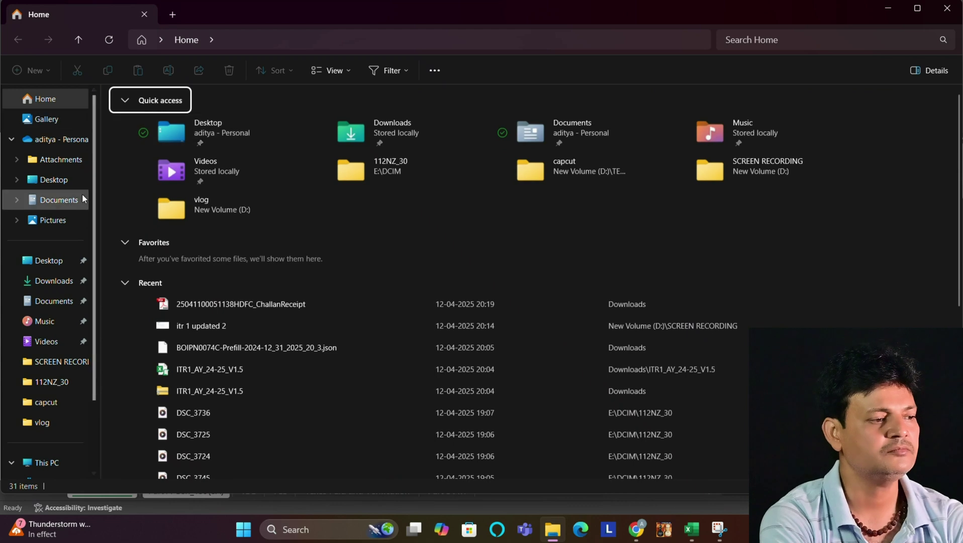
Step: Confirm the 5 KB JSON in Downloads > ITR1_AY_24-25_V1.5, then minimize File Explorer
left_click(55, 283)
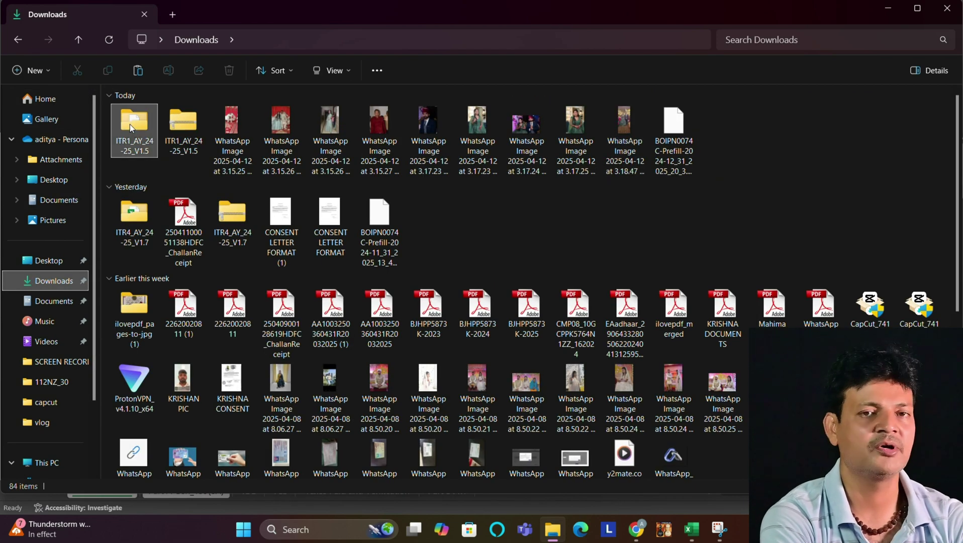
double_click(129, 124)
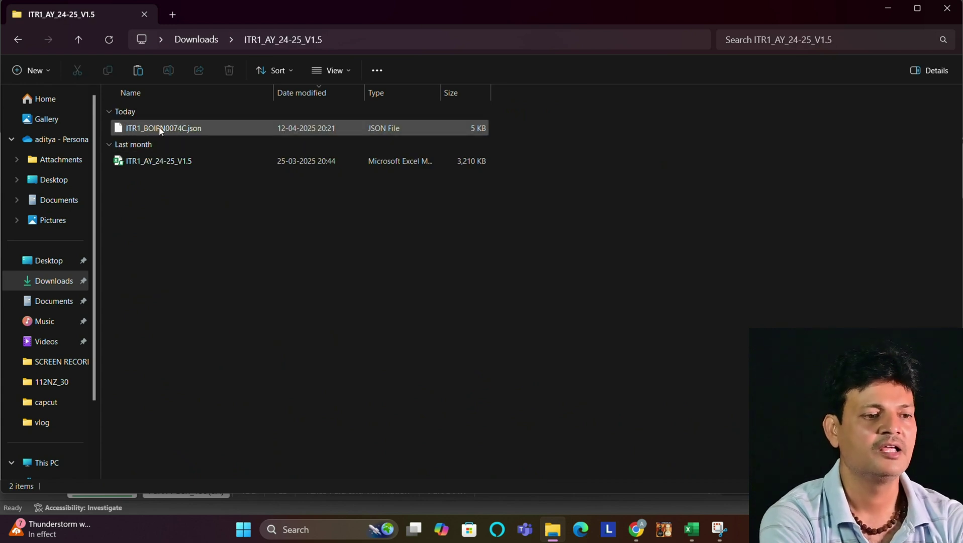
left_click(888, 9)
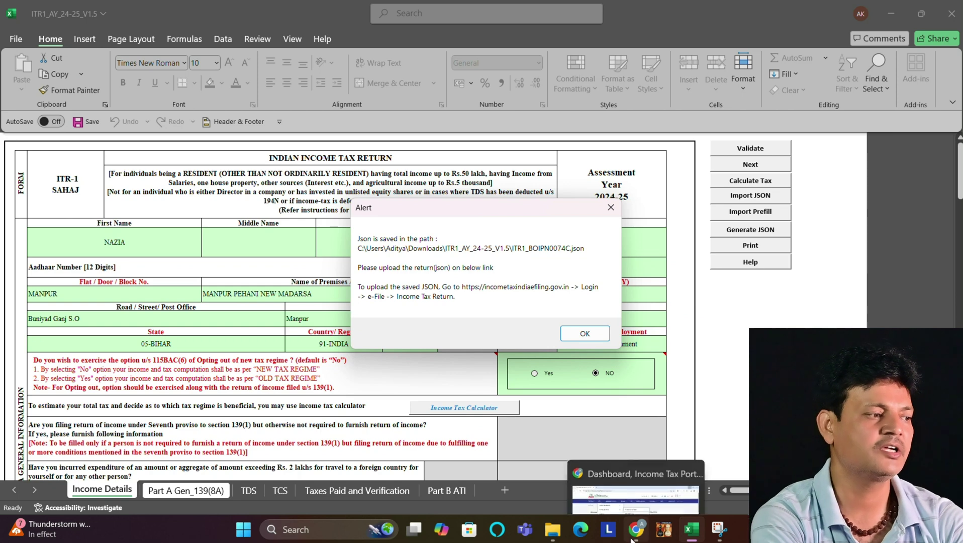
Step: Open File Income Tax Return from the e-File menu and choose AY 2024-25
left_click(634, 536)
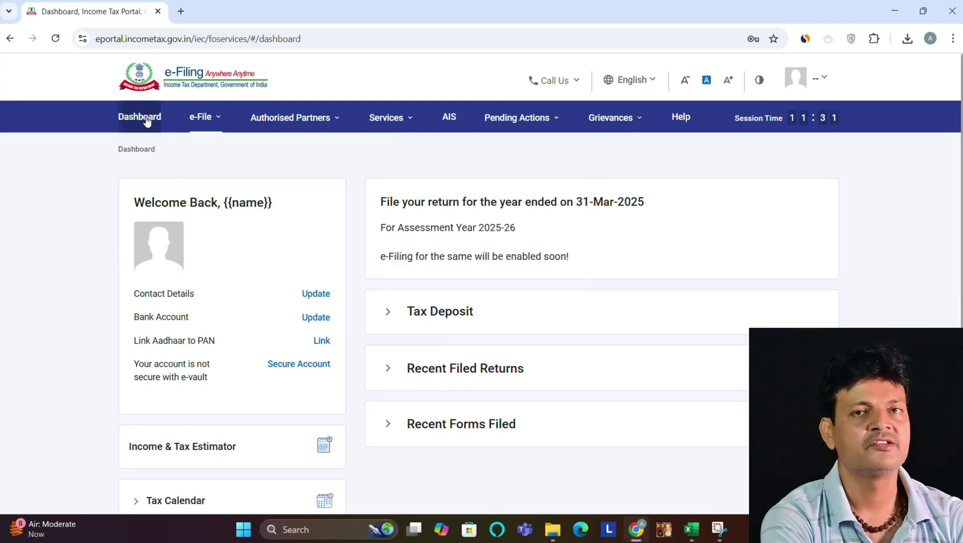
left_click(219, 119)
mouse_move(262, 150)
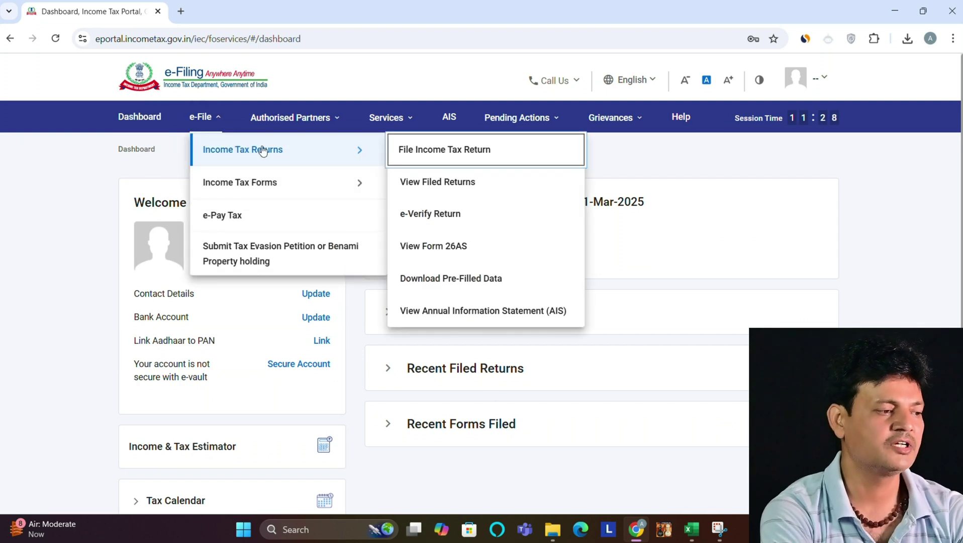
left_click(402, 155)
left_click(240, 272)
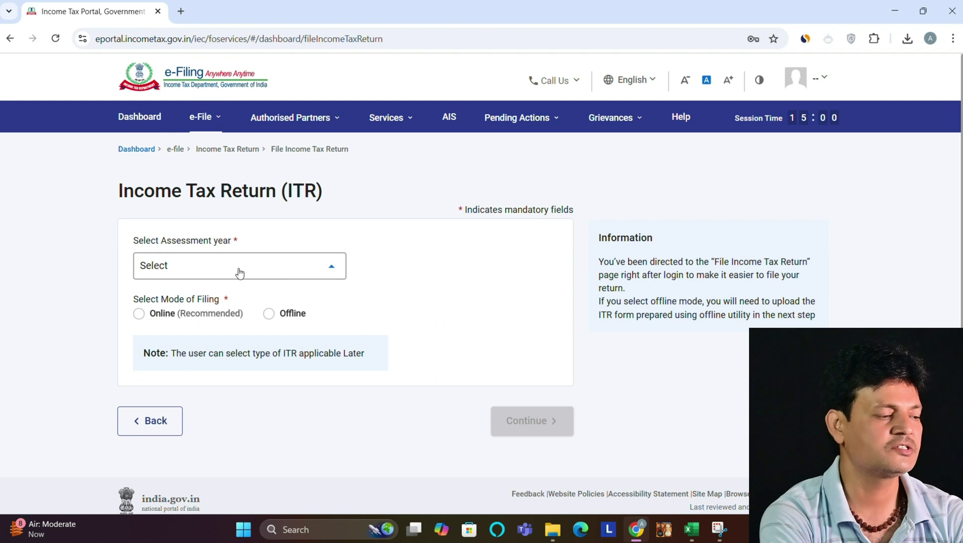
left_click(175, 327)
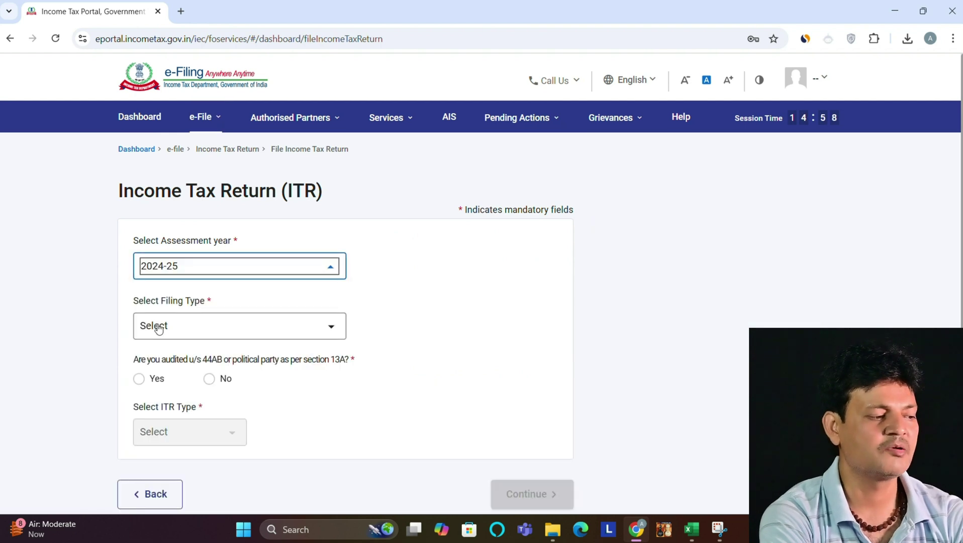
Step: Select 139(8A) Updated Return, no audit and ITR-1, then continue to eligibility conditions
left_click(158, 327)
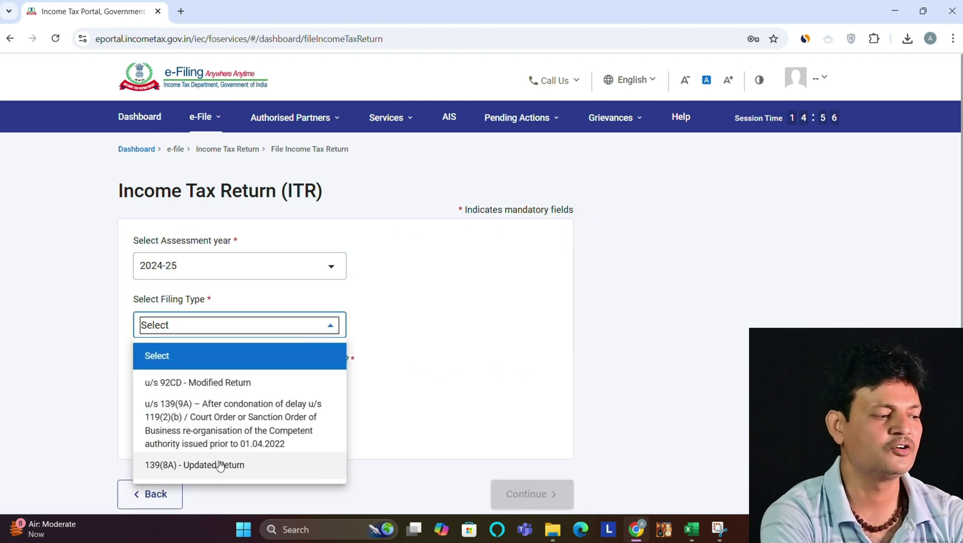
left_click(220, 464)
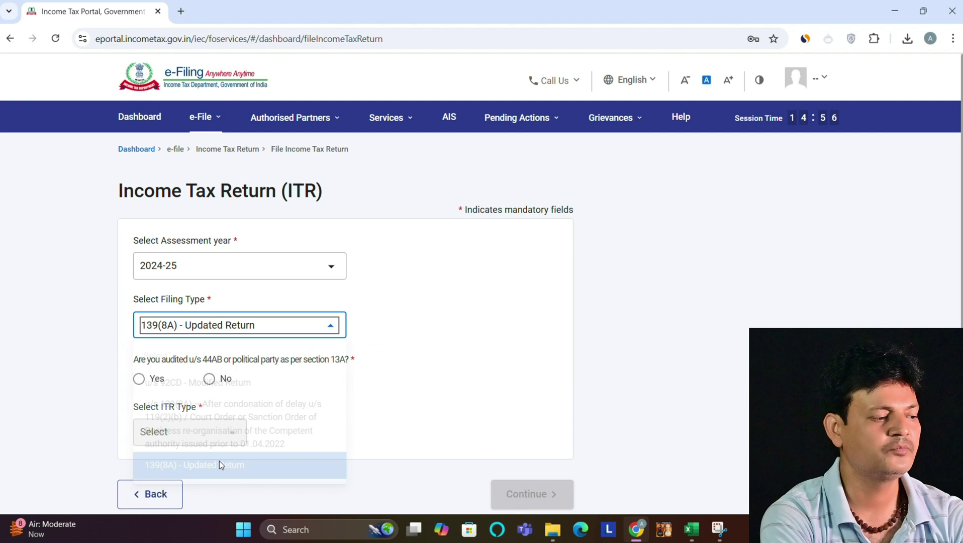
left_click(208, 377)
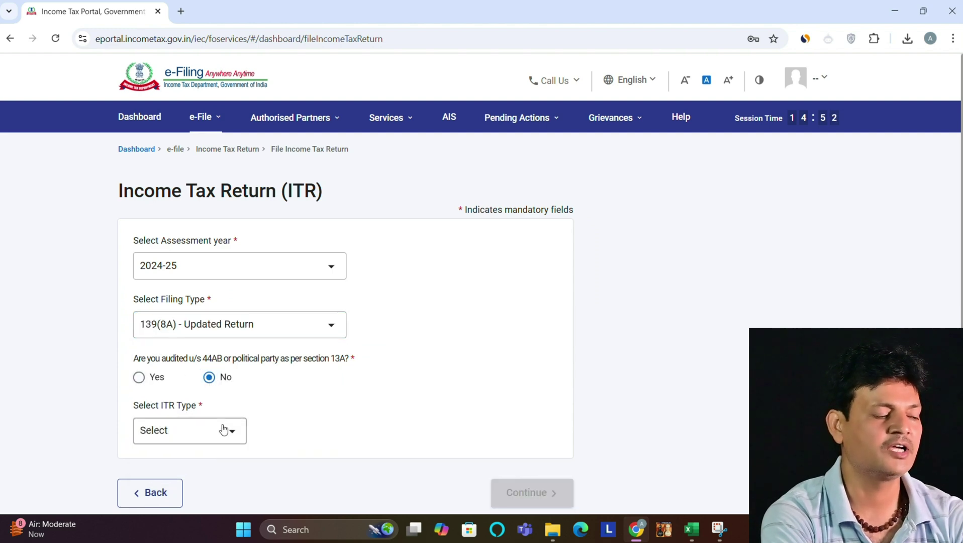
left_click(223, 428)
left_click(161, 455)
left_click(524, 492)
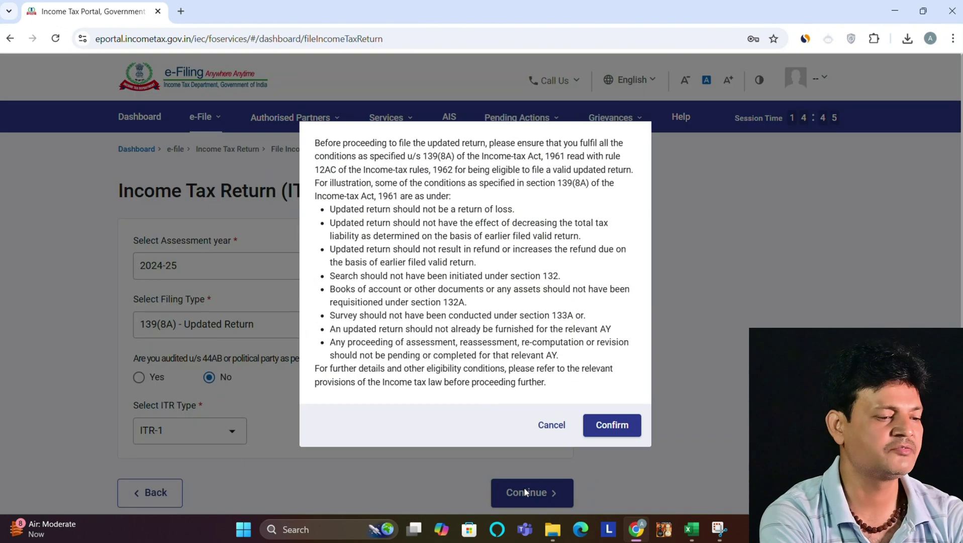
Step: Confirm updated-return eligibility, continue past the validated ITR-1 JSON, and agree to Aadhaar details validation
left_click(613, 425)
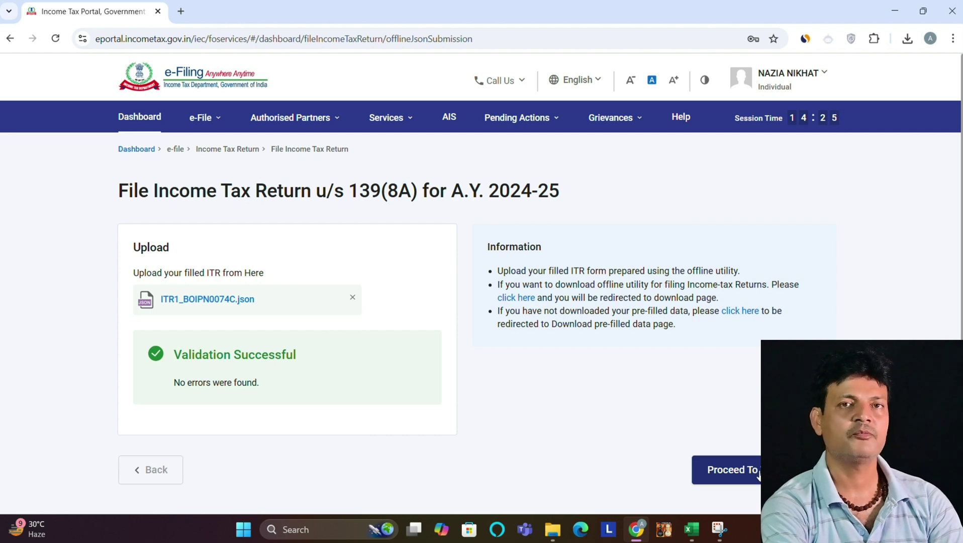
left_click(734, 469)
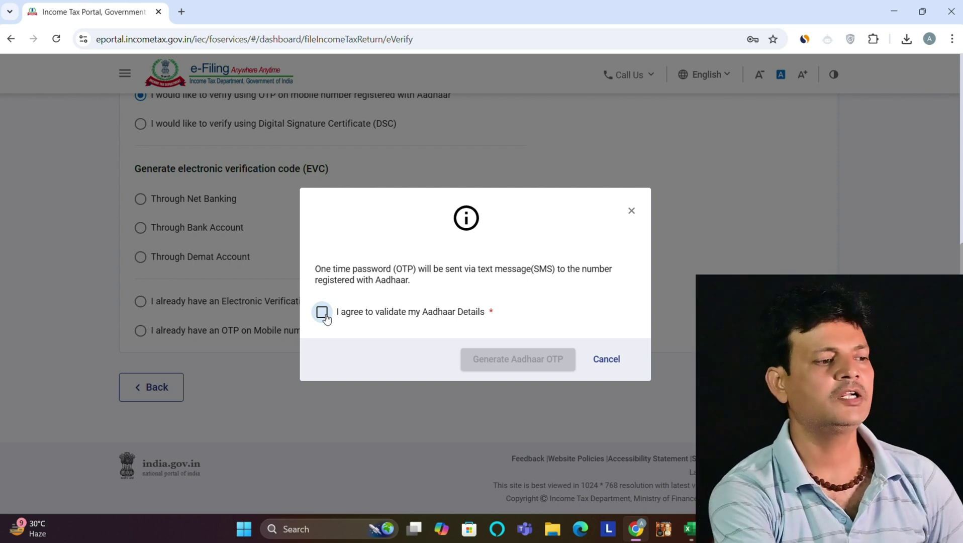
left_click(324, 314)
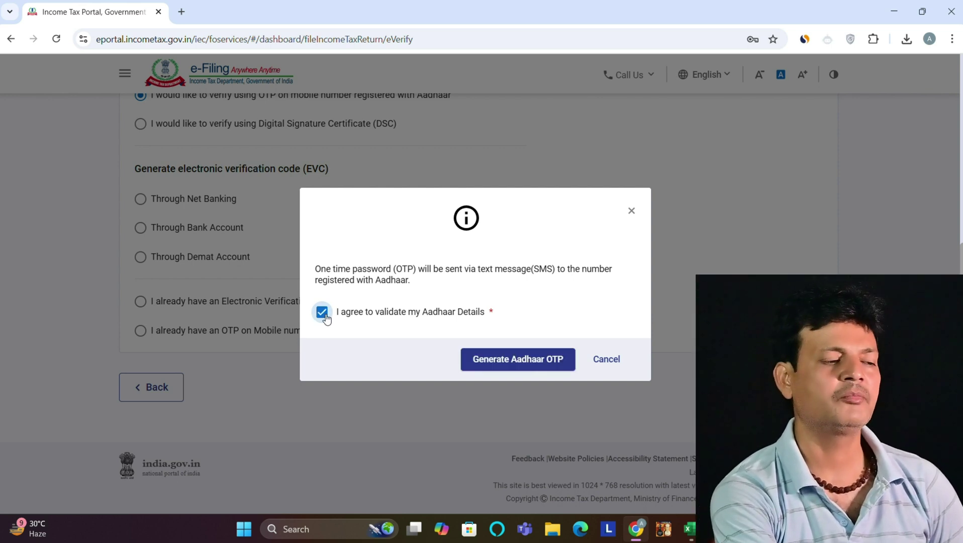